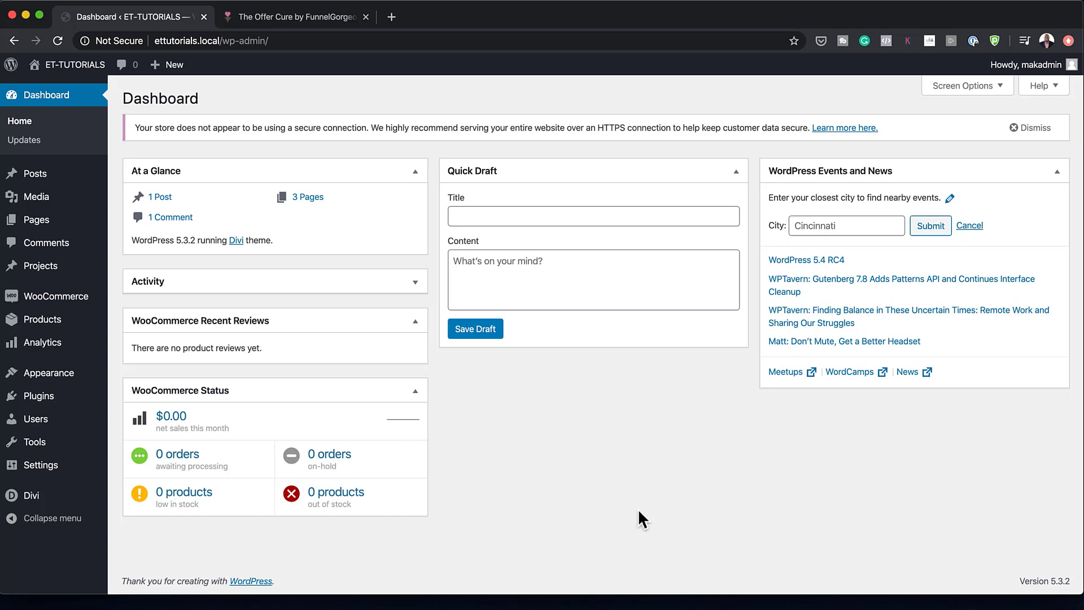
Create a new page titled "Advanced Client Showcase" and open it in the Divi Builder.
mouse_move(56, 221)
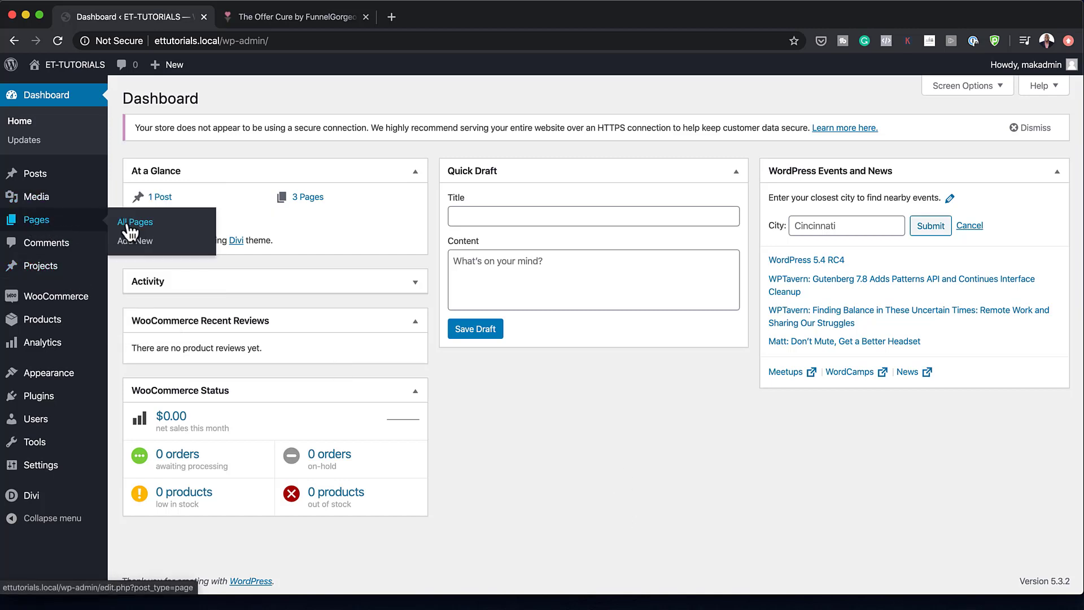
left_click(132, 241)
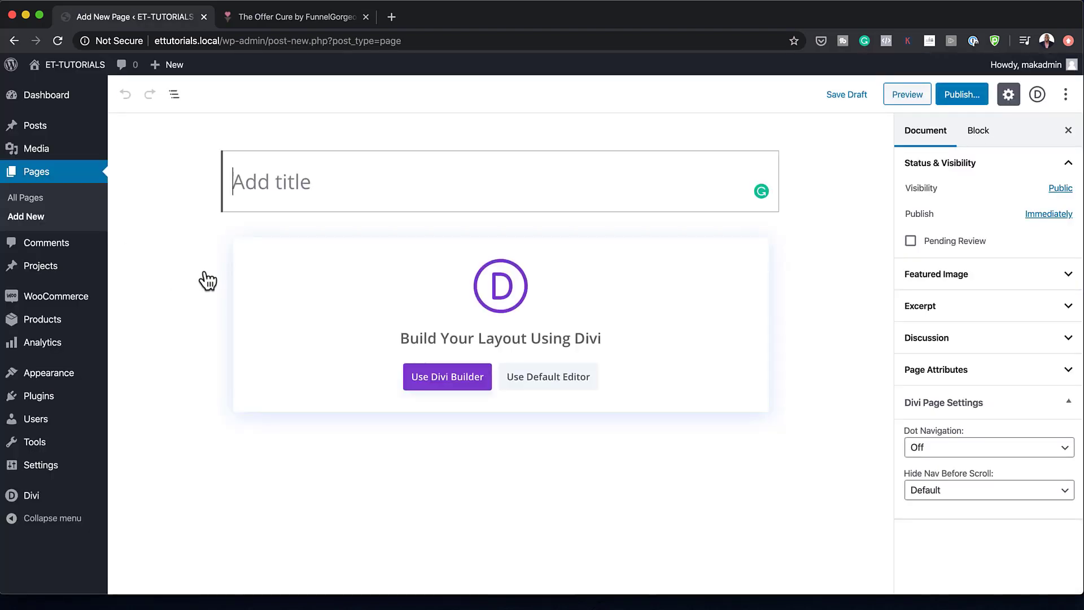
type("Advanced Client Showcase")
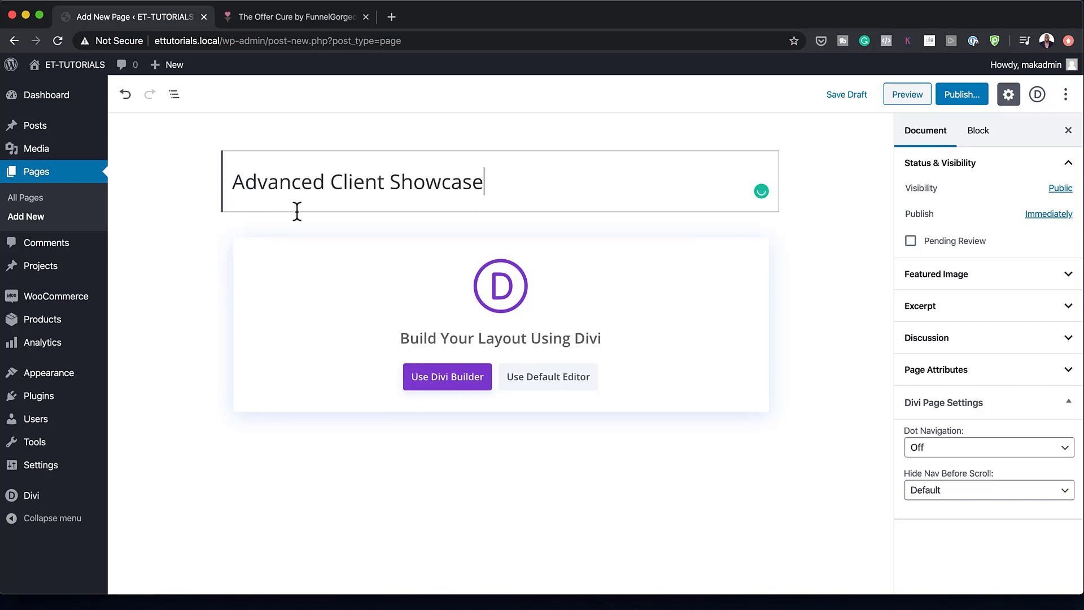
left_click(444, 378)
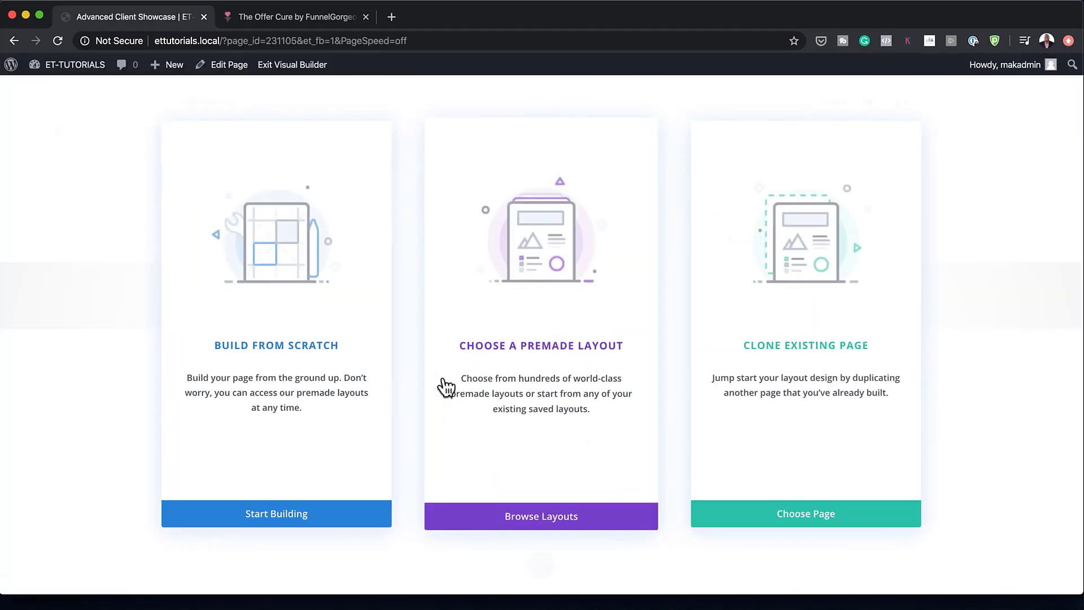
Start building the page from scratch and insert a row with two equal columns, without adding a module yet.
left_click(289, 514)
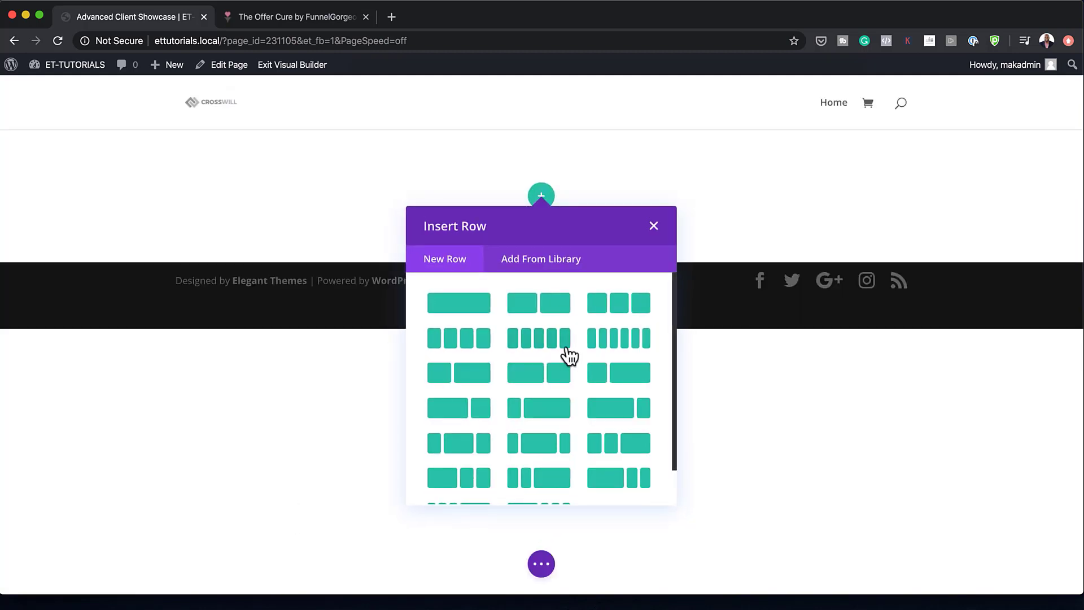
left_click(560, 309)
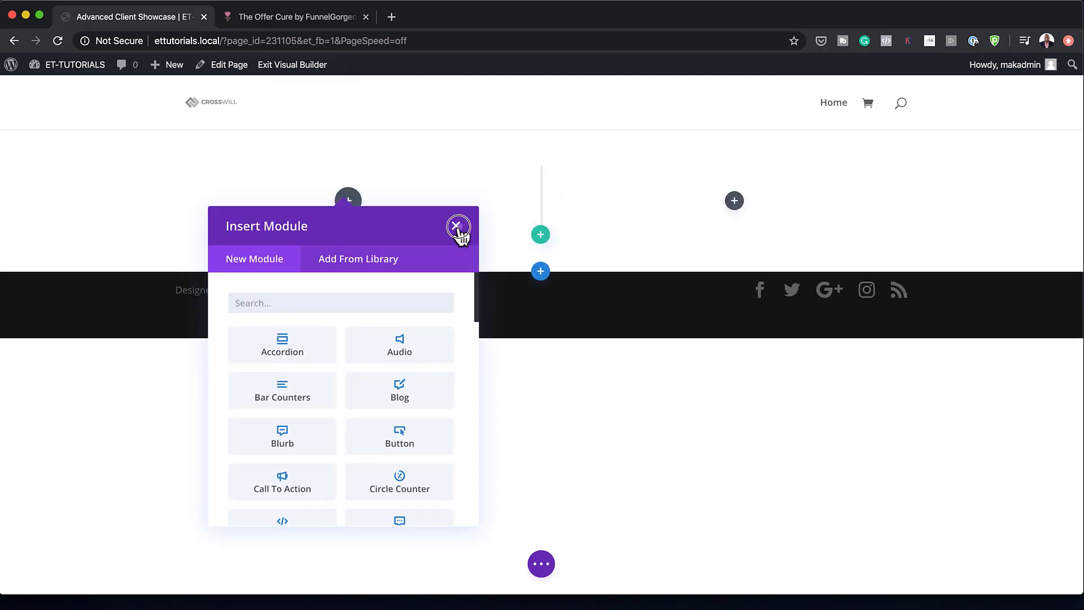
left_click(456, 227)
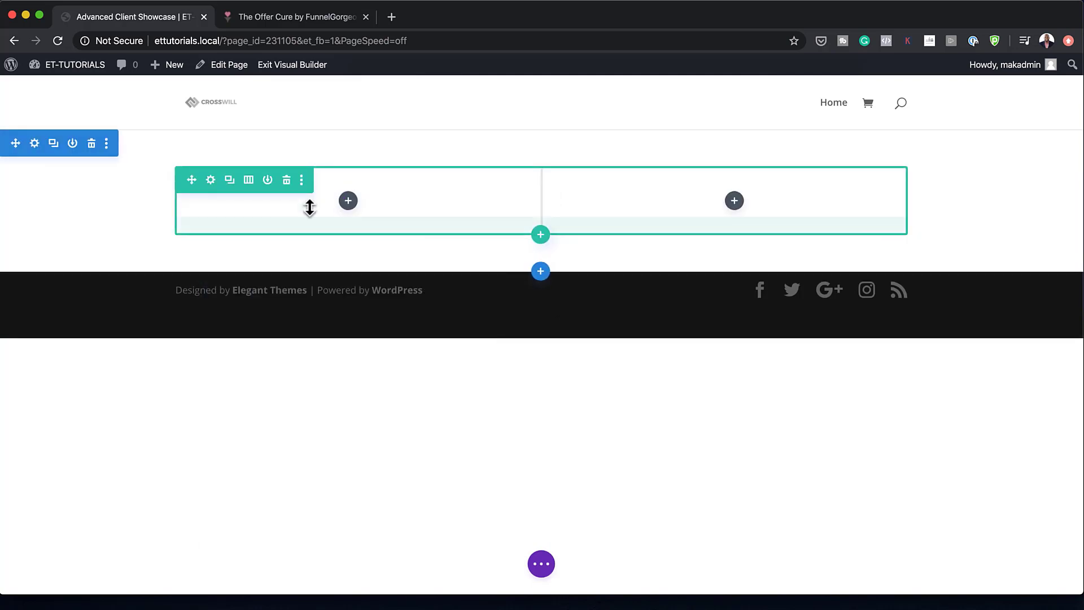
In the row's sizing settings, enable a custom gutter width of 1 and equalize the column heights.
left_click(210, 182)
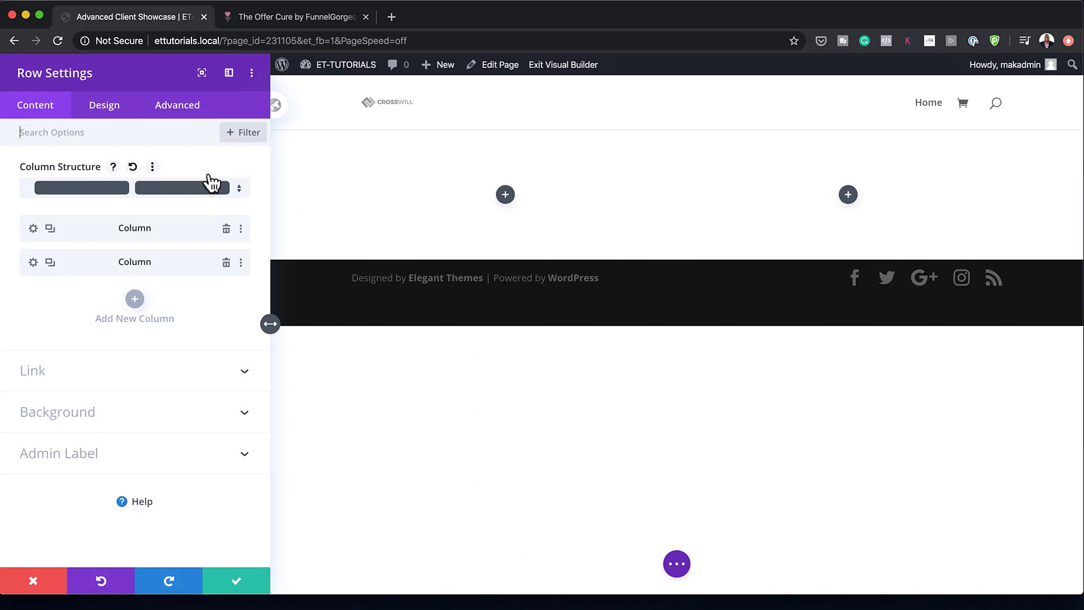
left_click(107, 108)
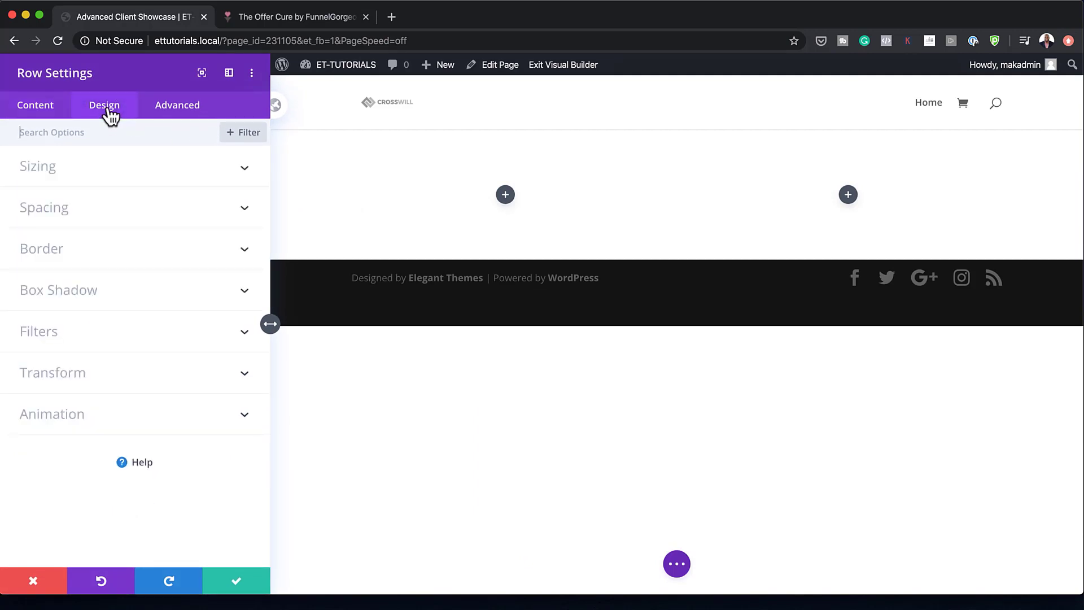
left_click(54, 175)
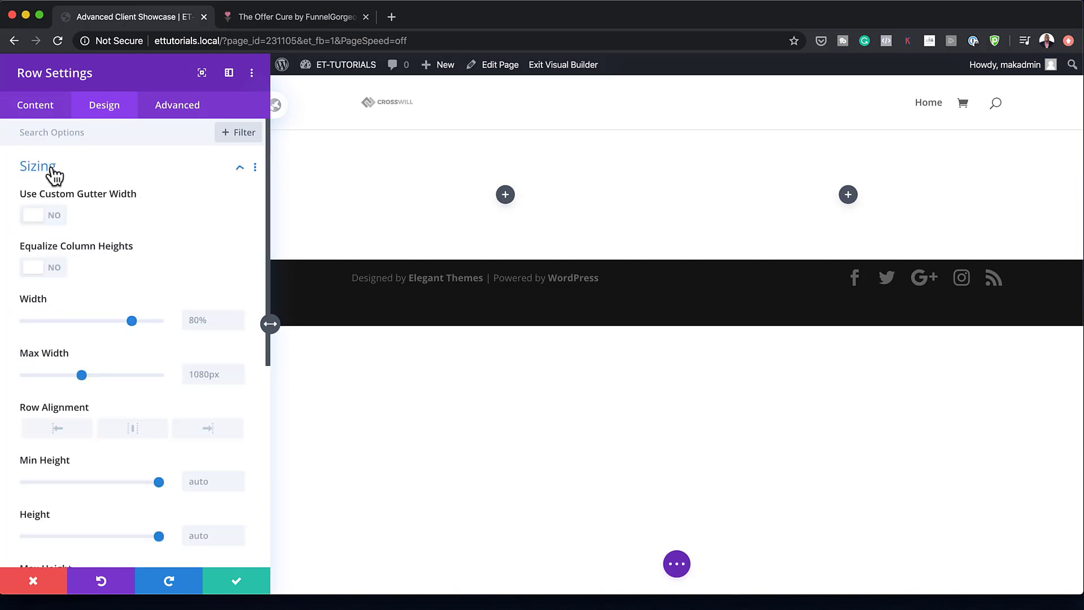
left_click(56, 219)
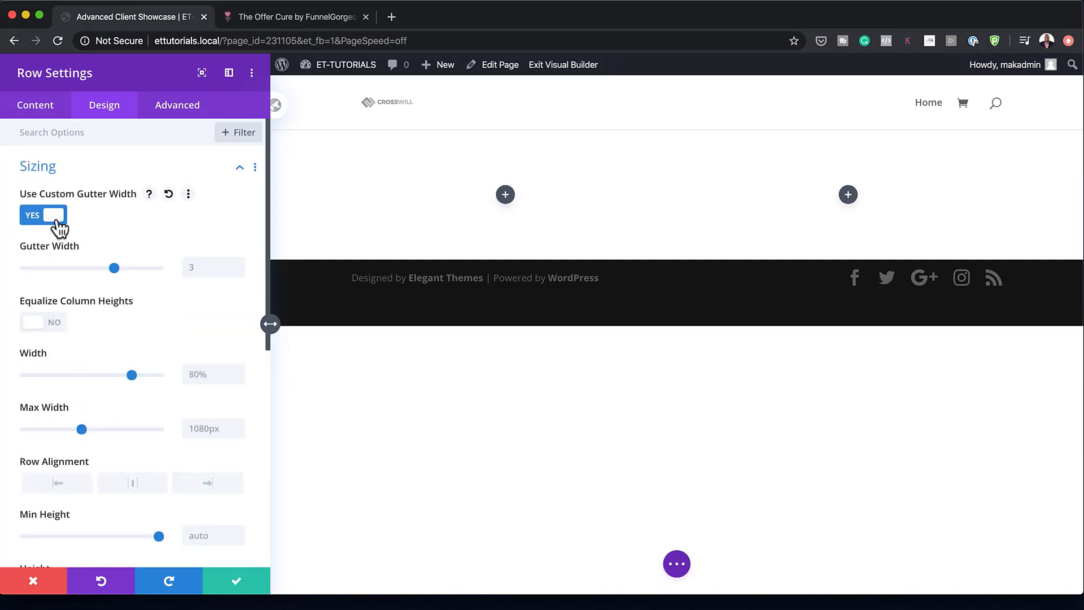
left_click_drag(110, 270, 19, 274)
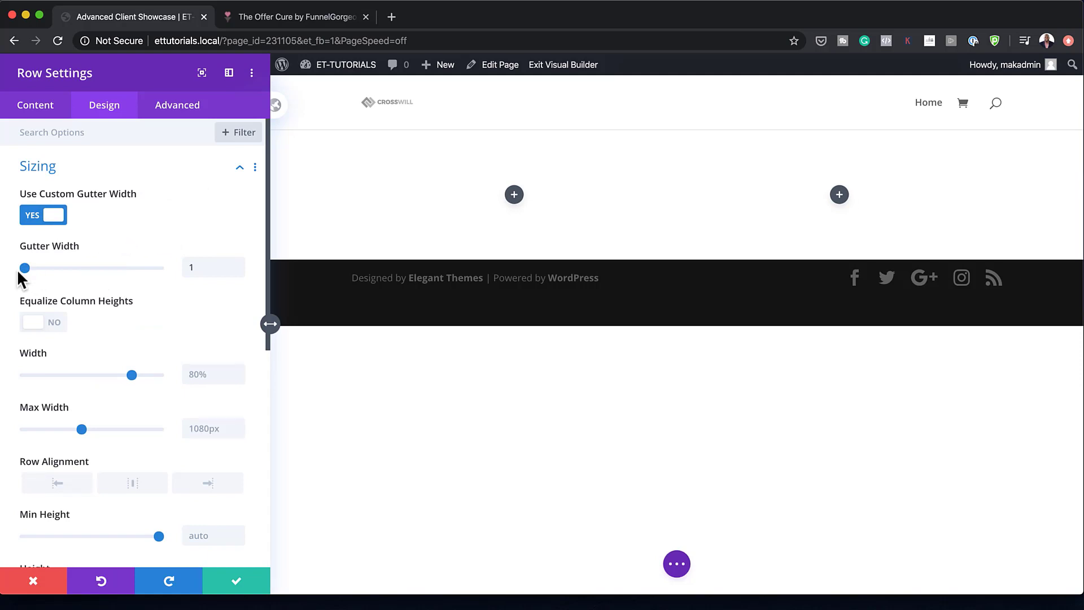
left_click(56, 328)
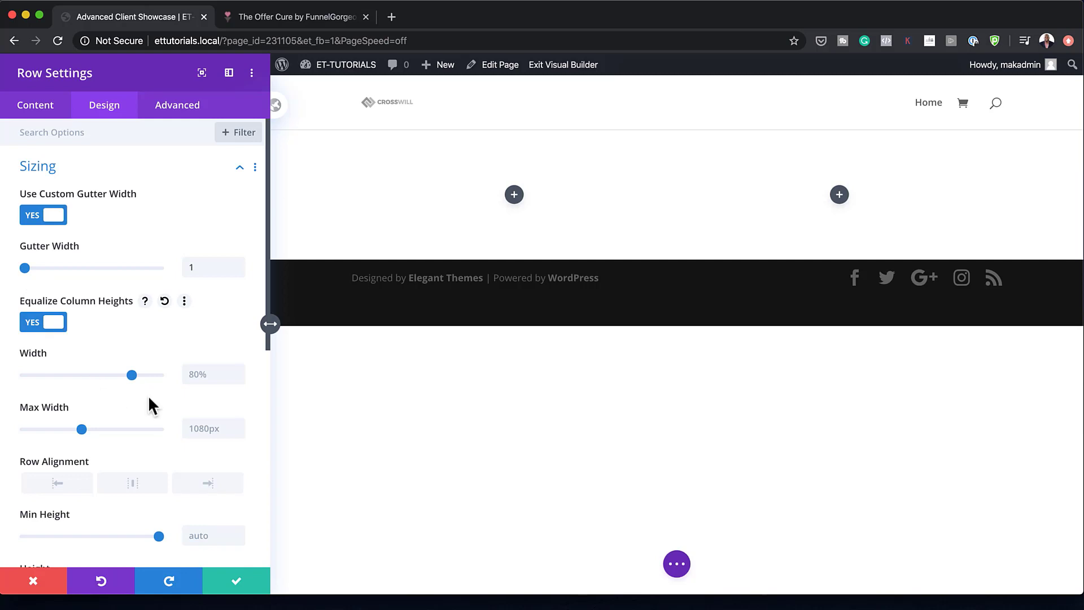
Set both the row's width and its max width to 100%.
left_click_drag(127, 374, 191, 377)
double_click(215, 375)
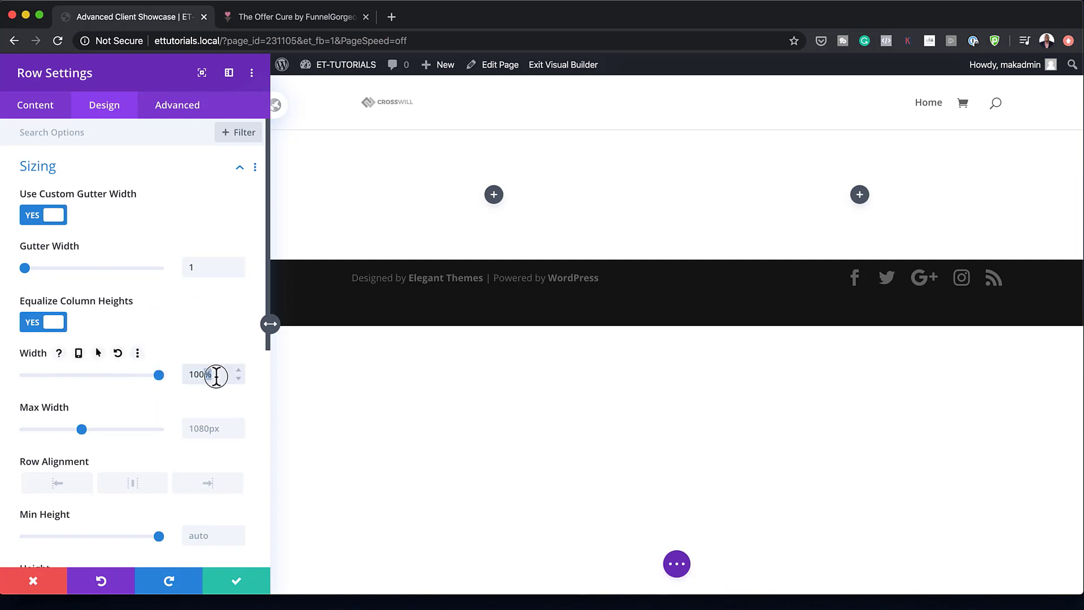
left_click(196, 429)
type("100%")
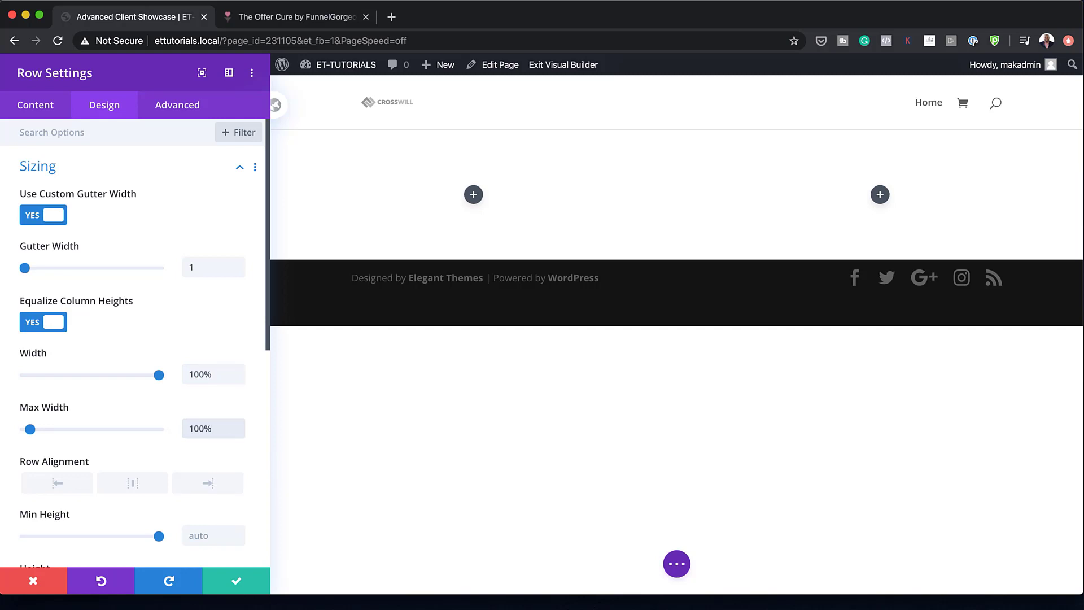
Set the row's top and bottom padding to 0px with the two values linked.
scroll(203, 500, "down", 5)
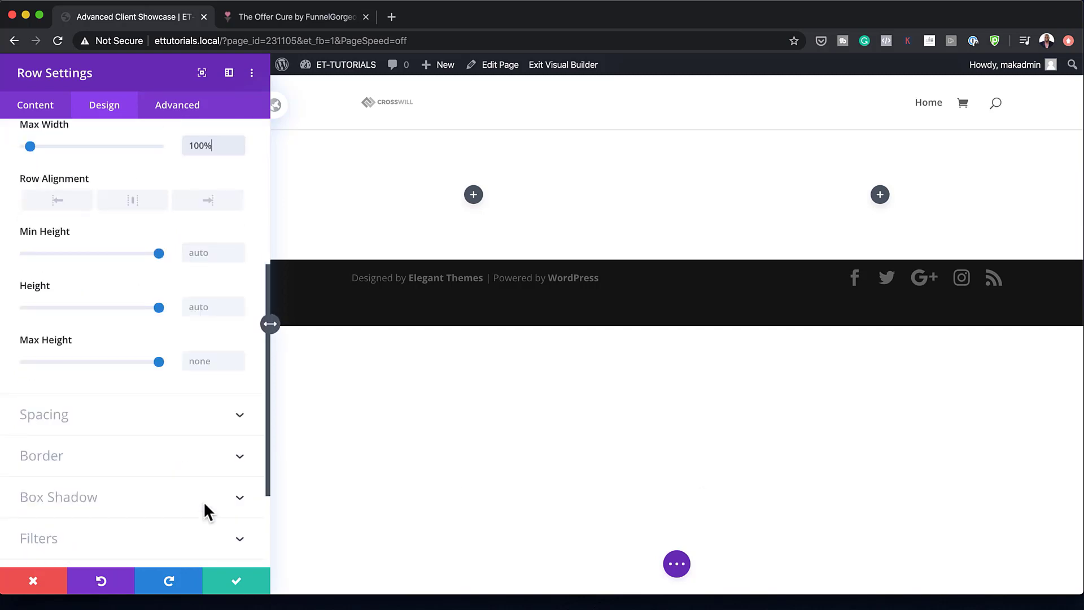
left_click(53, 417)
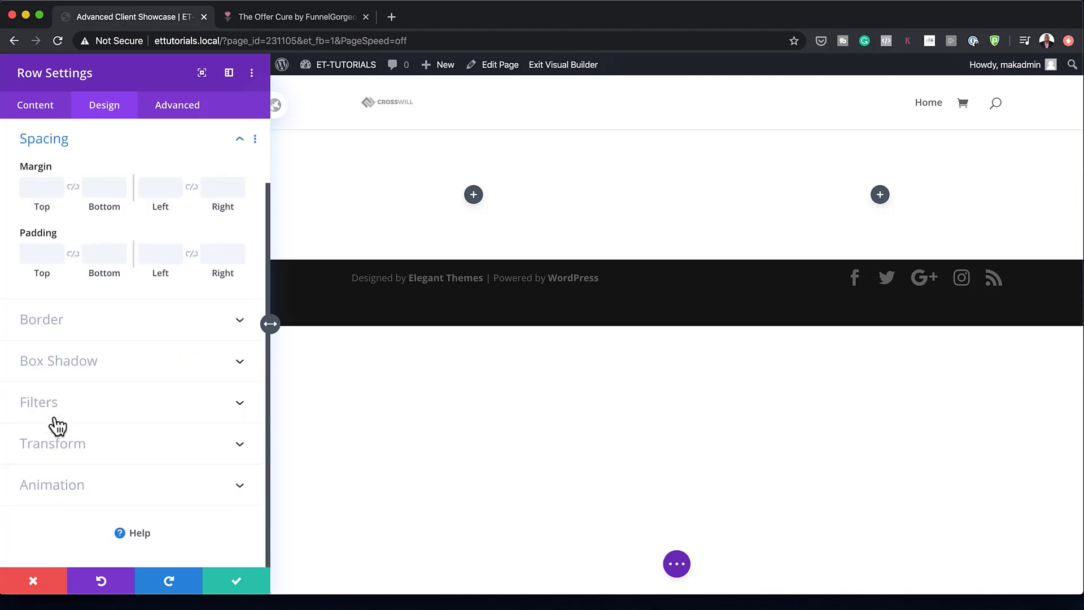
left_click(44, 252)
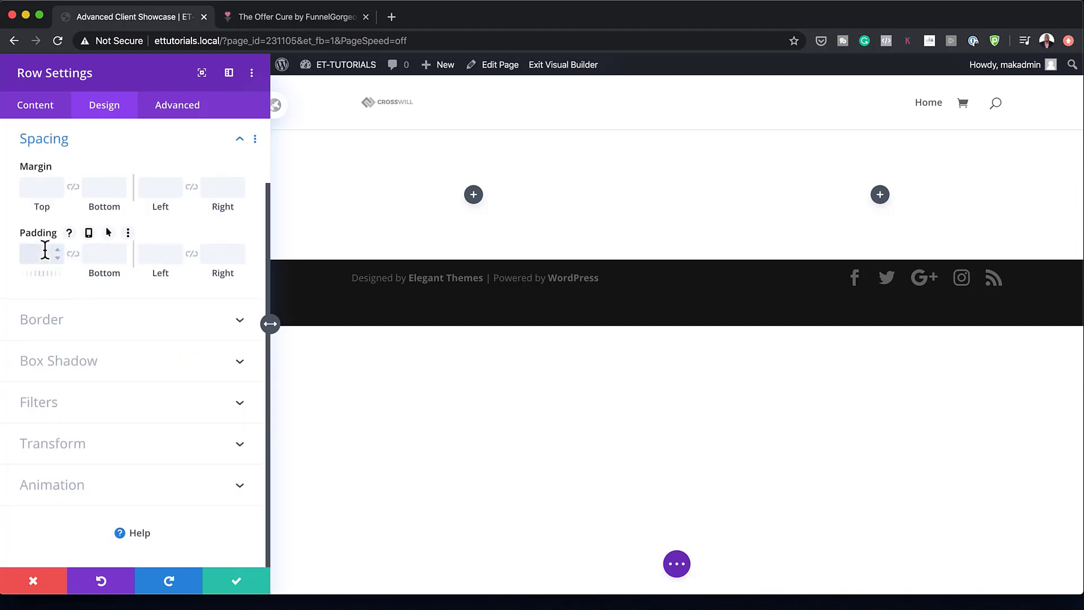
type("0px")
left_click(73, 253)
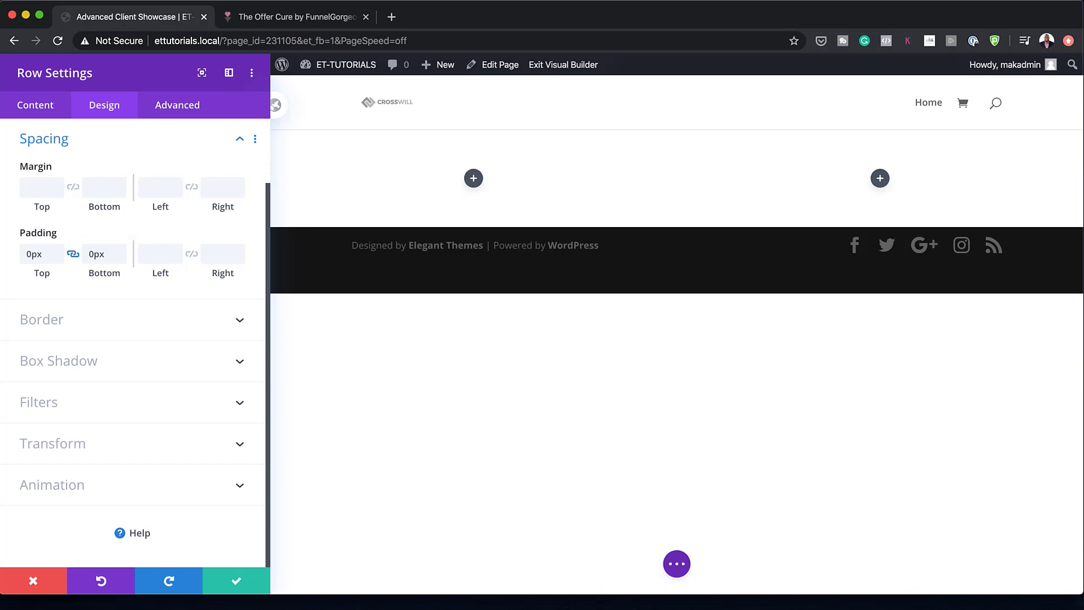
Give the row's second column linked padding of 9vw top and bottom and 8vw left and right, and save the row settings.
left_click(44, 110)
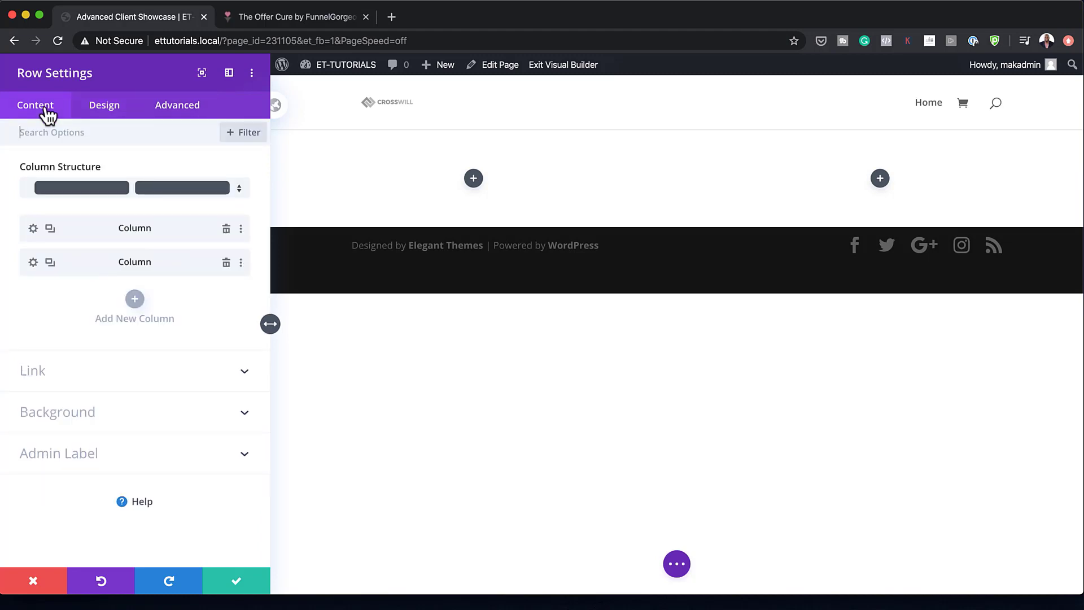
left_click(34, 262)
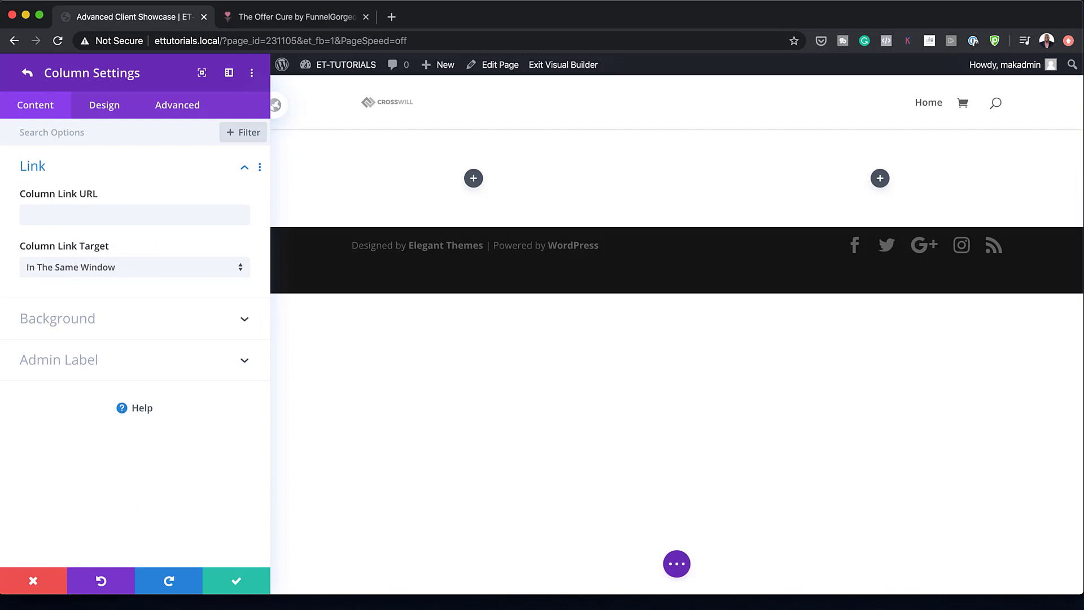
left_click(110, 106)
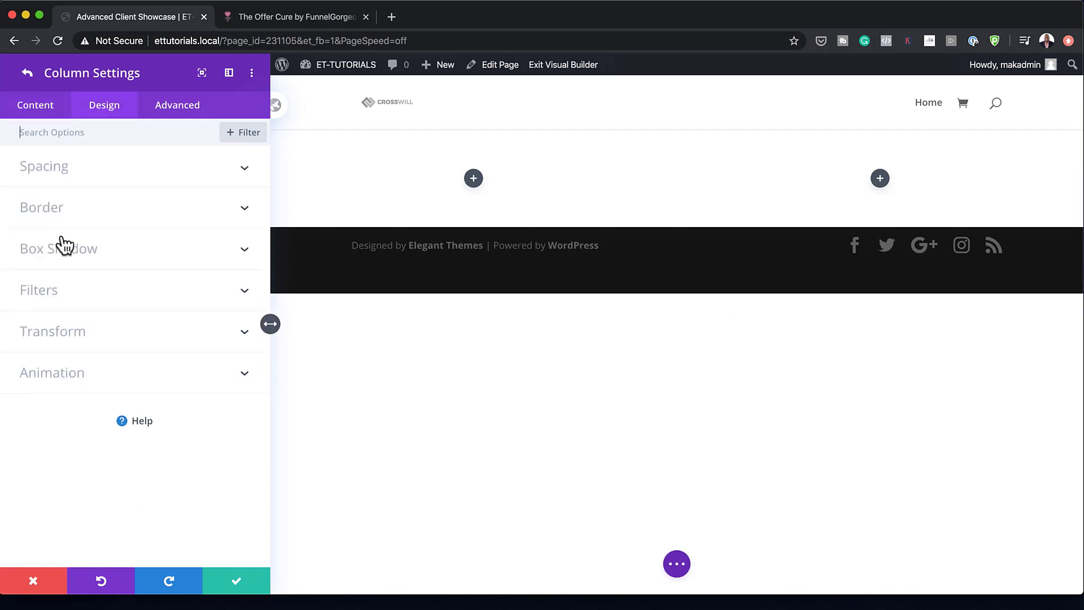
left_click(46, 169)
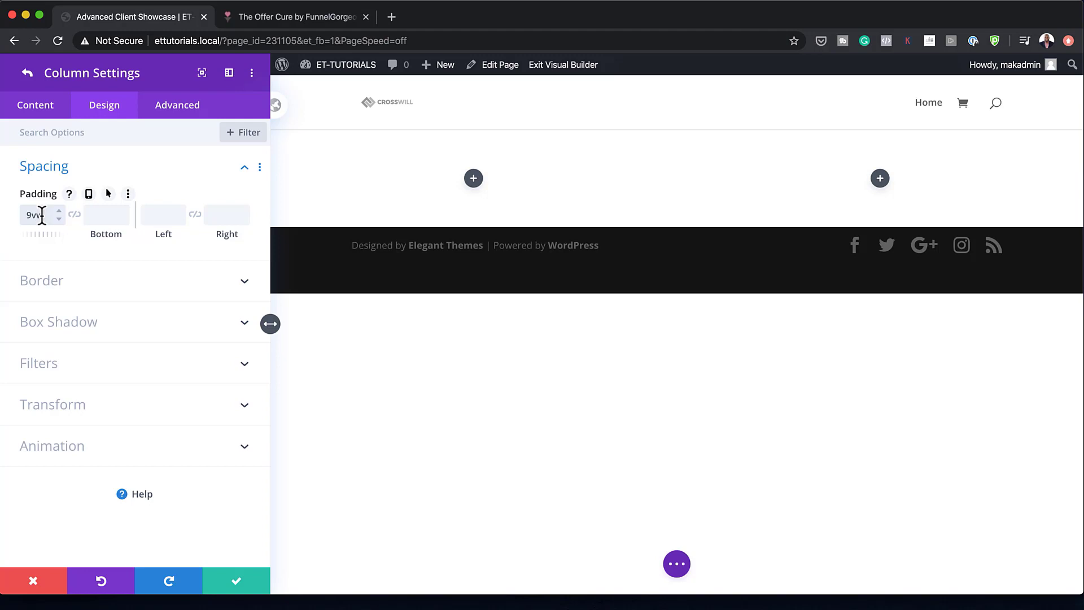
left_click(76, 216)
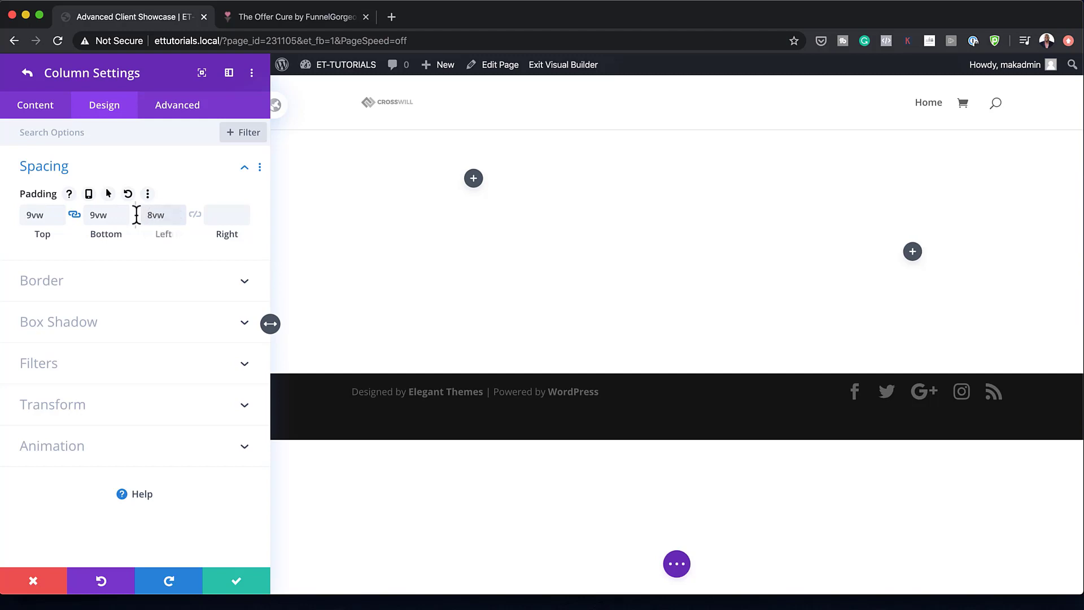
left_click(195, 214)
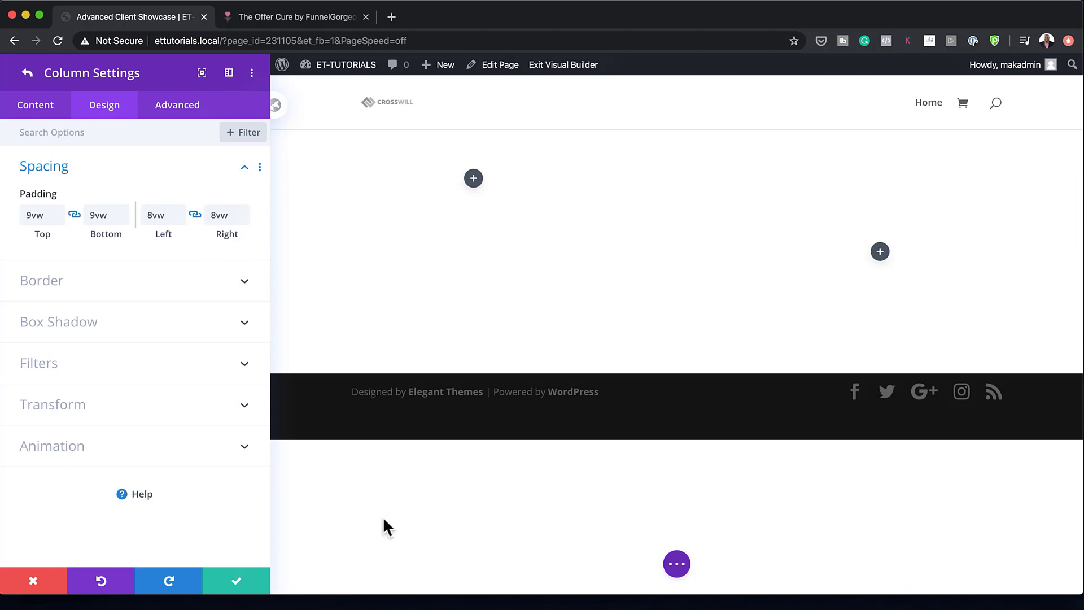
left_click(238, 582)
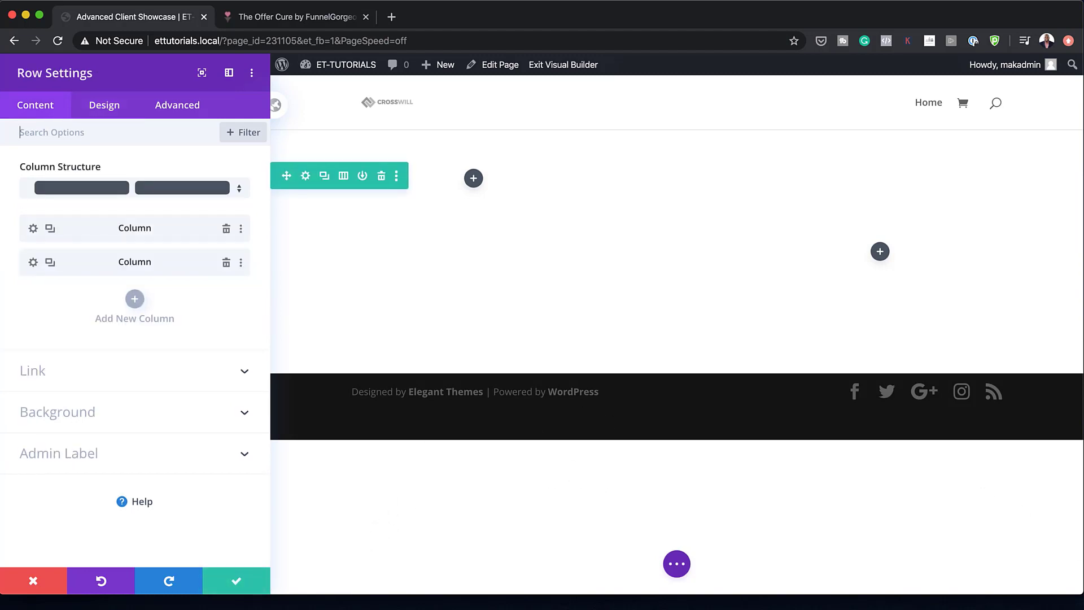
left_click(237, 582)
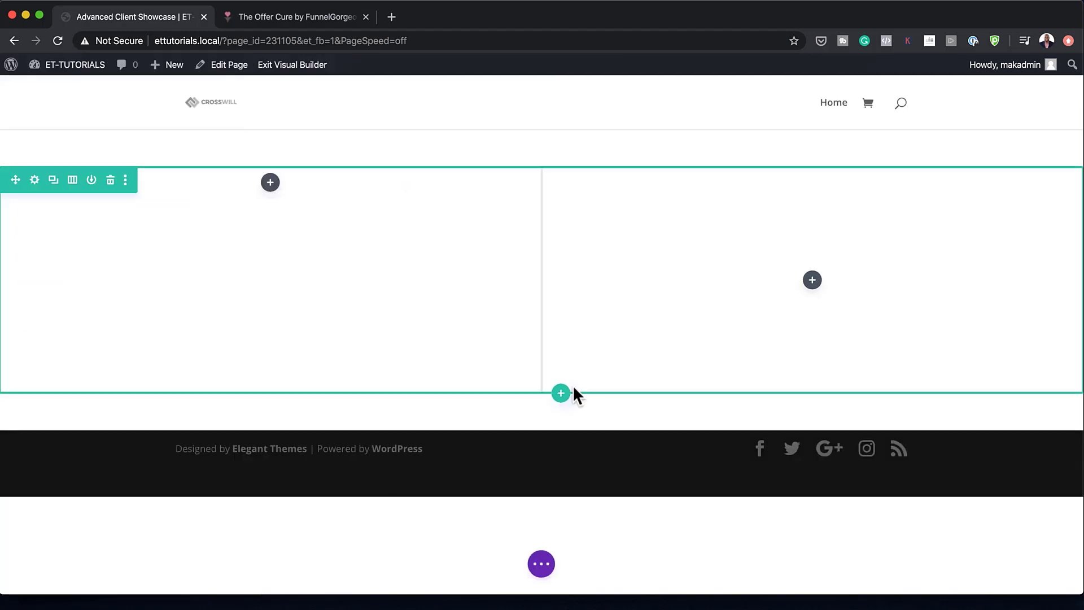
Insert a Text module into the row's second column.
left_click(813, 281)
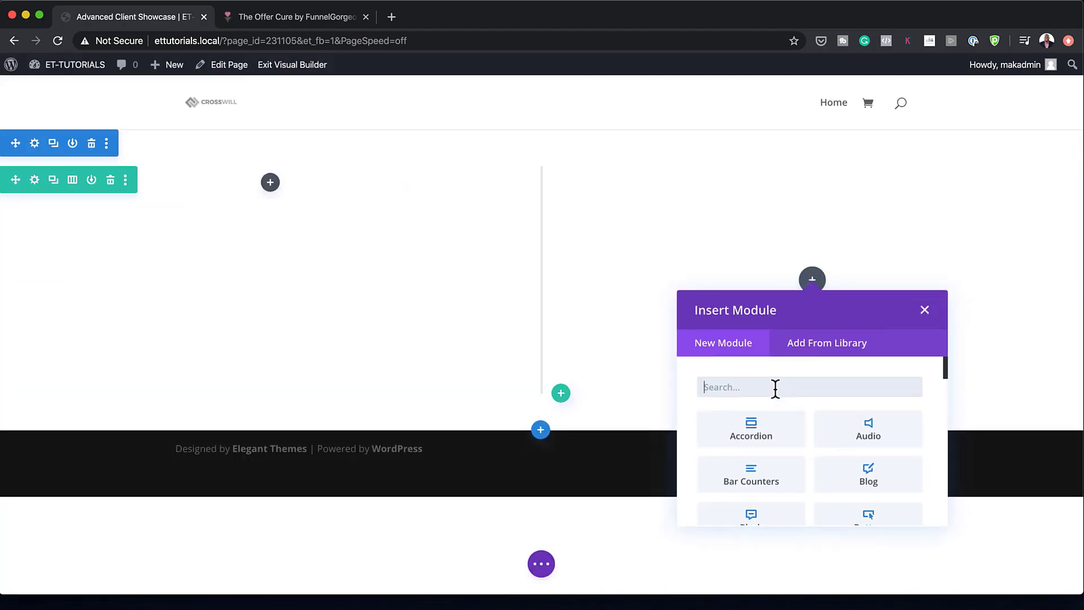
type("text")
left_click(755, 428)
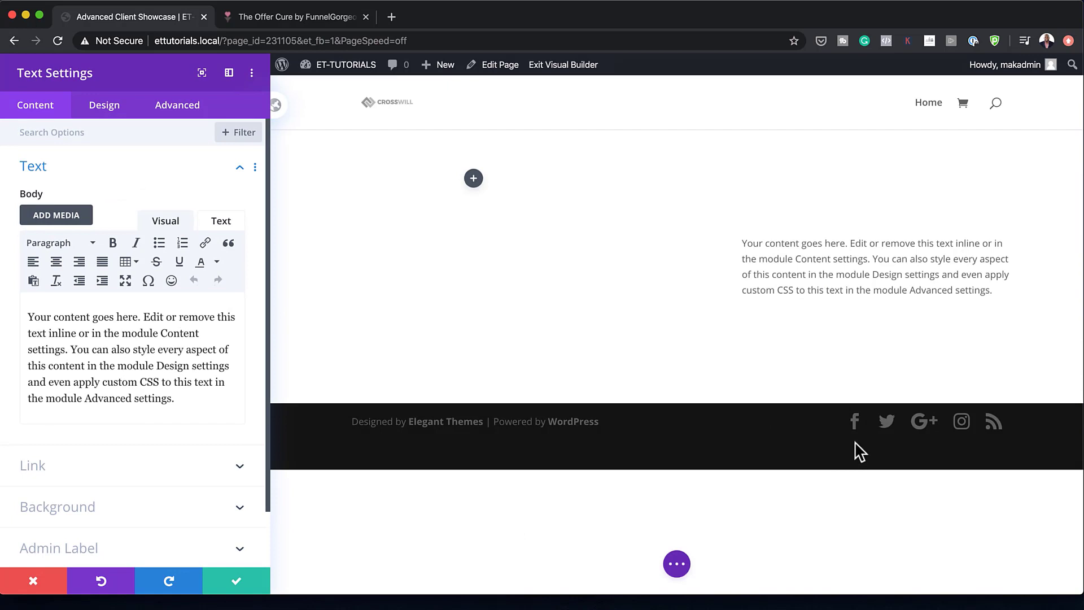
Replace the module's placeholder text with the client's full name on one line and "Marketing Director" on the next.
left_click(143, 317)
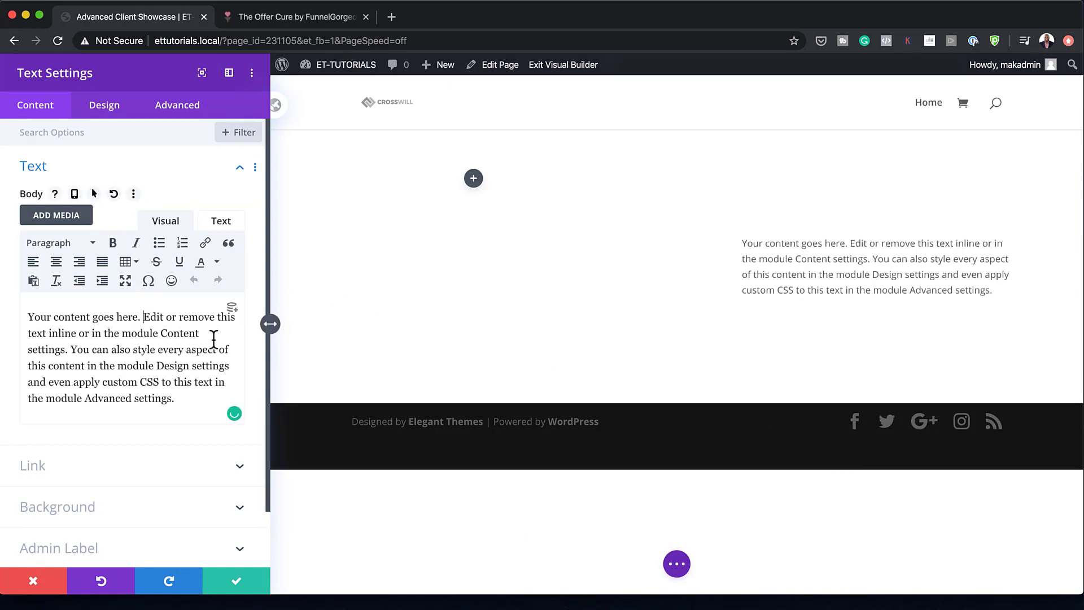
key("Return")
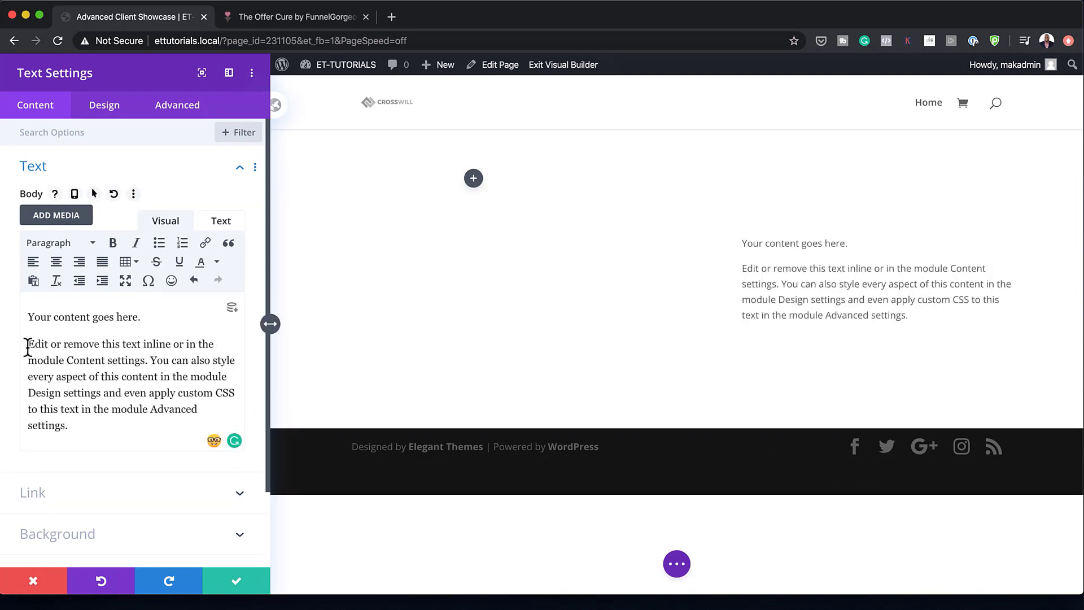
left_click_drag(28, 344, 119, 428)
type("Marketing D")
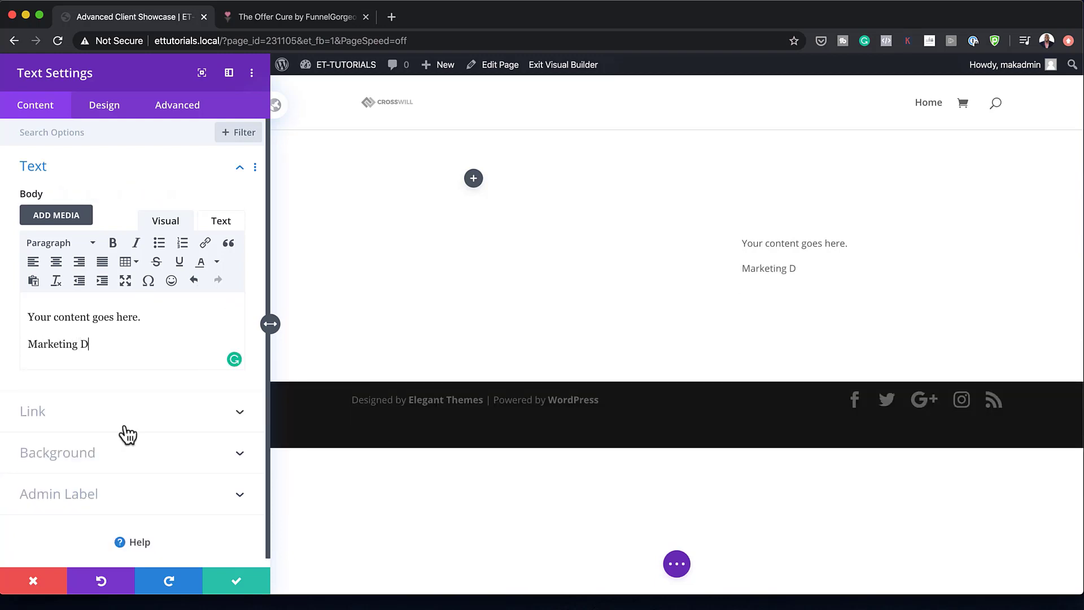
type("irector")
left_click_drag(146, 316, 9, 315)
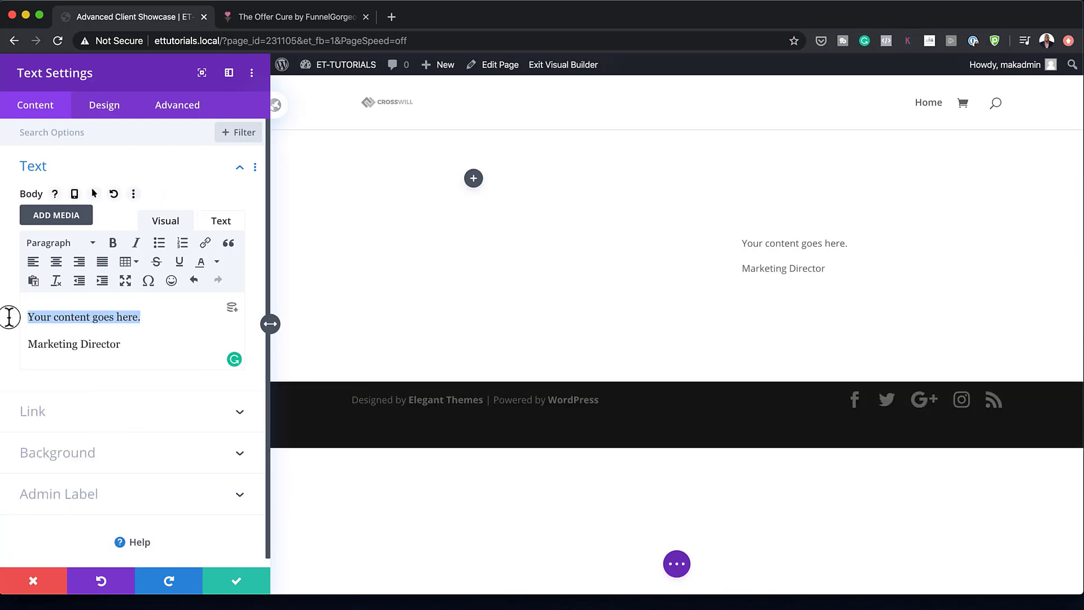
type("Jessi")
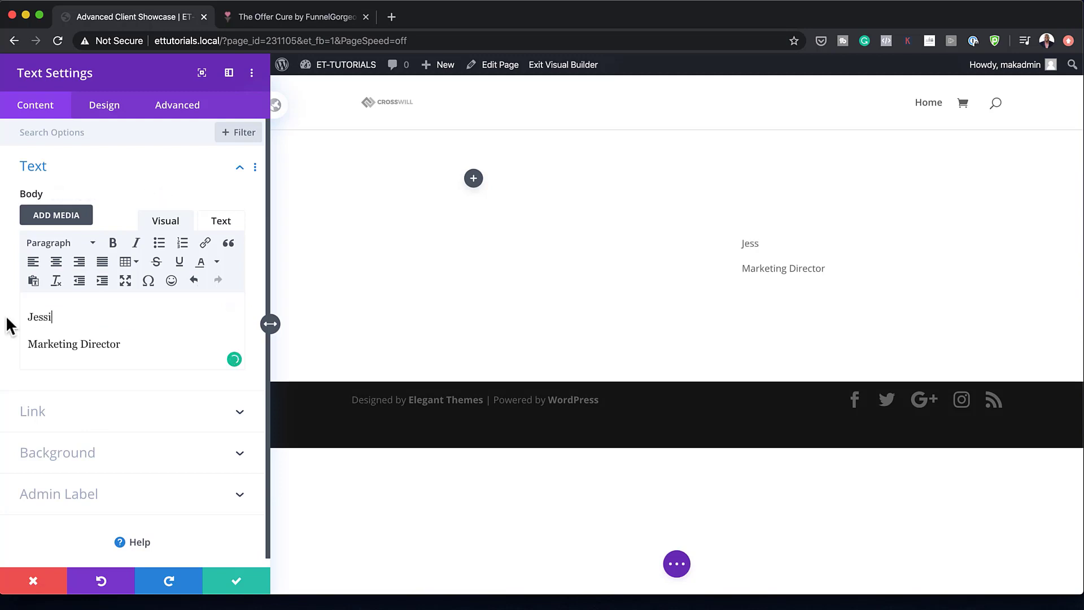
type("ca Doe")
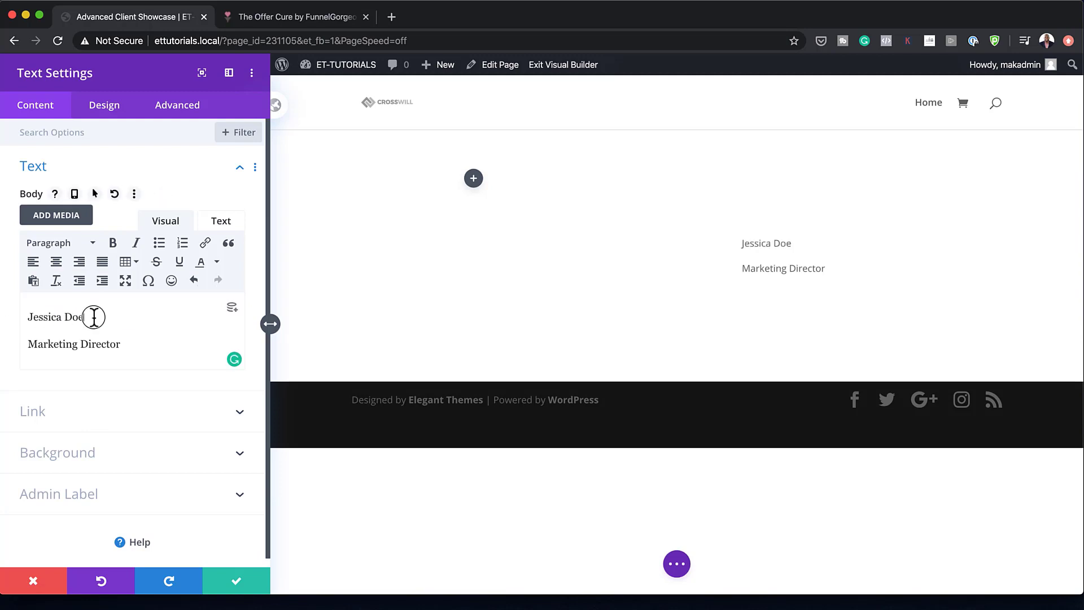
Format the client's name line in the text module as Heading 2.
left_click_drag(92, 317, 17, 315)
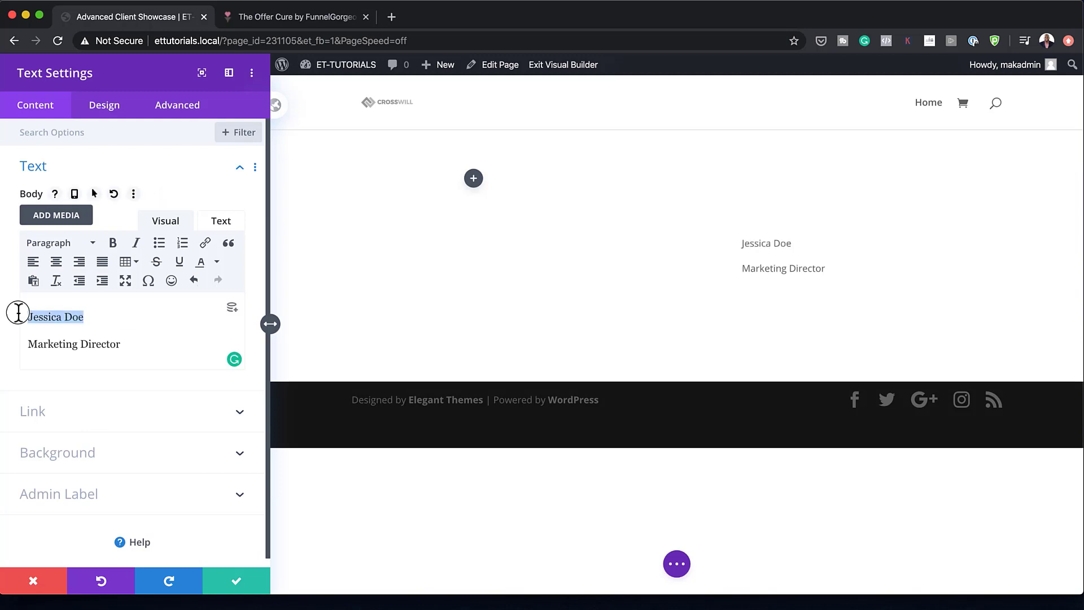
left_click(63, 243)
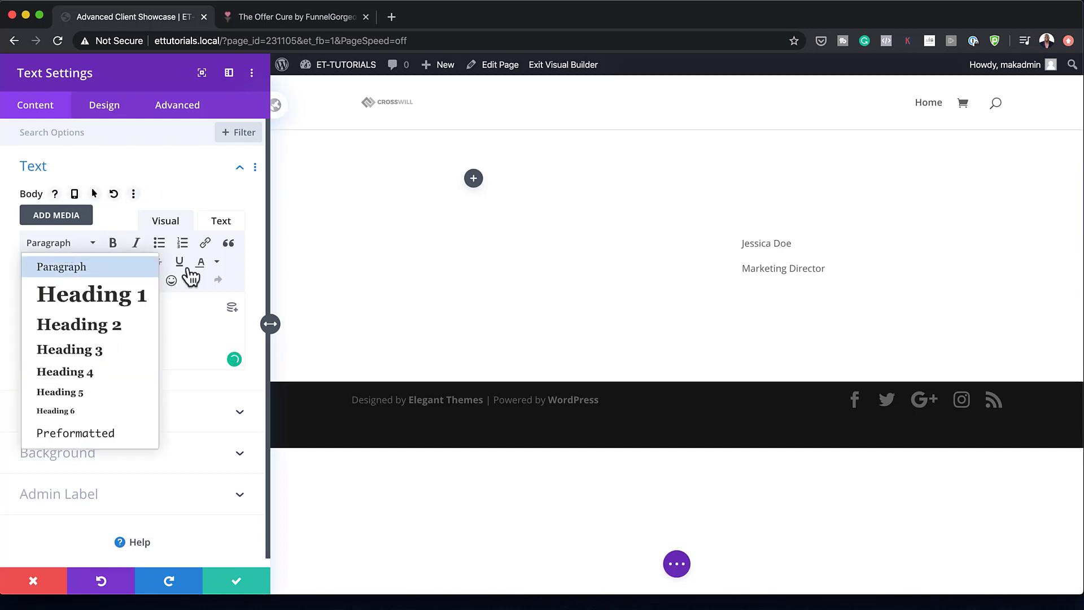
left_click(96, 328)
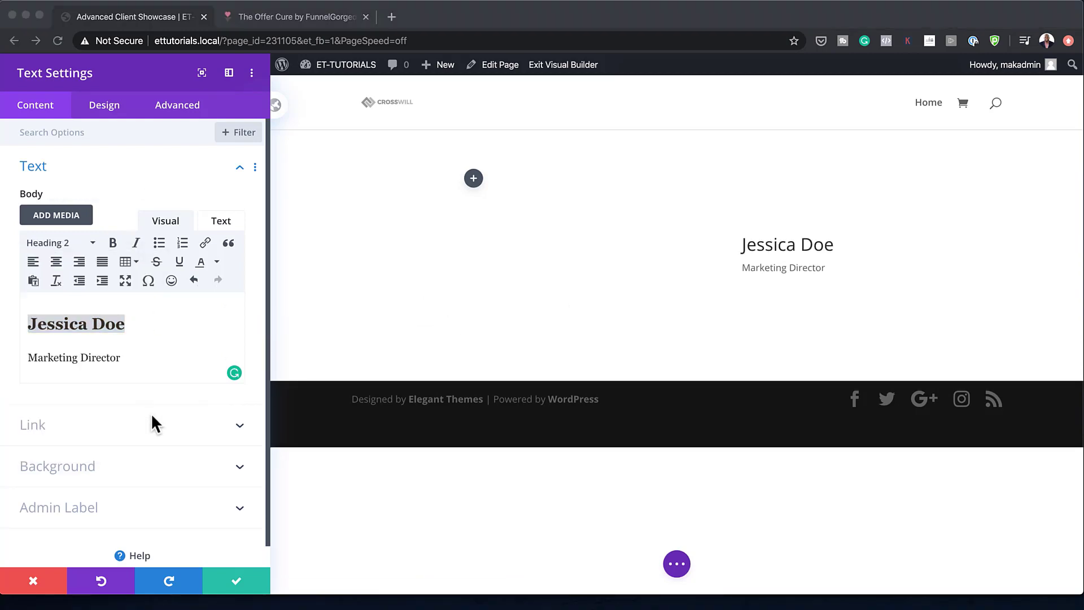
Add a background gradient to the text module and set its first color to rgba(43,135,218,0).
scroll(152, 416, "down", 1)
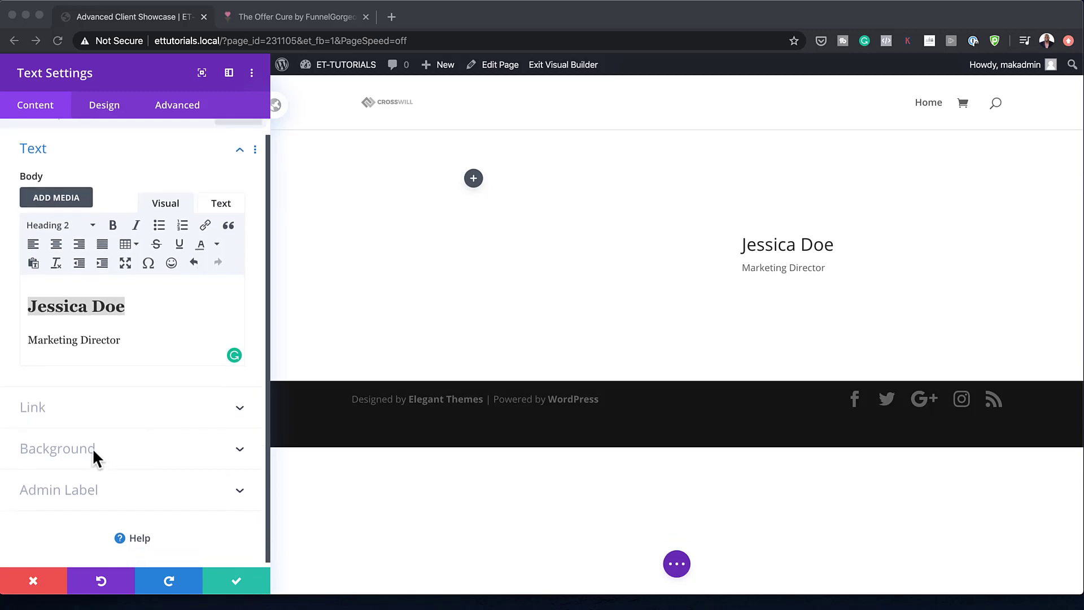
left_click(90, 450)
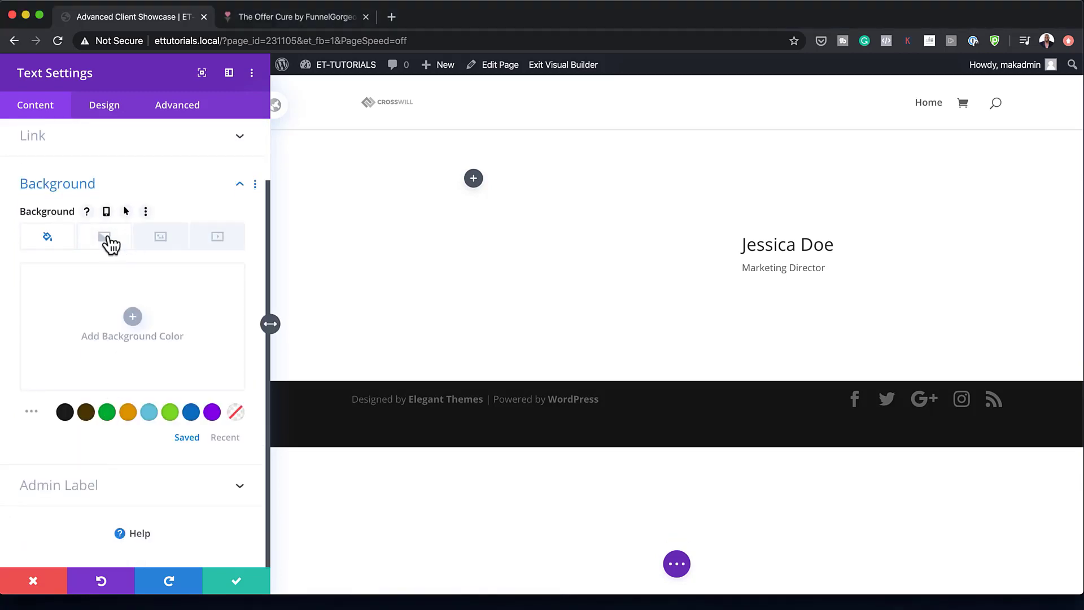
left_click(107, 243)
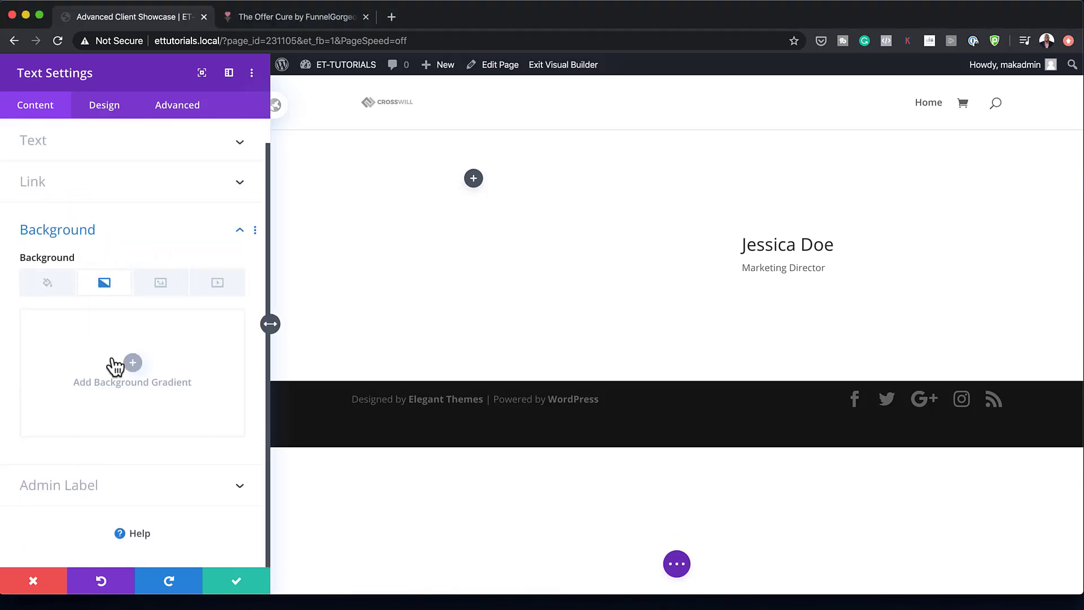
left_click(133, 363)
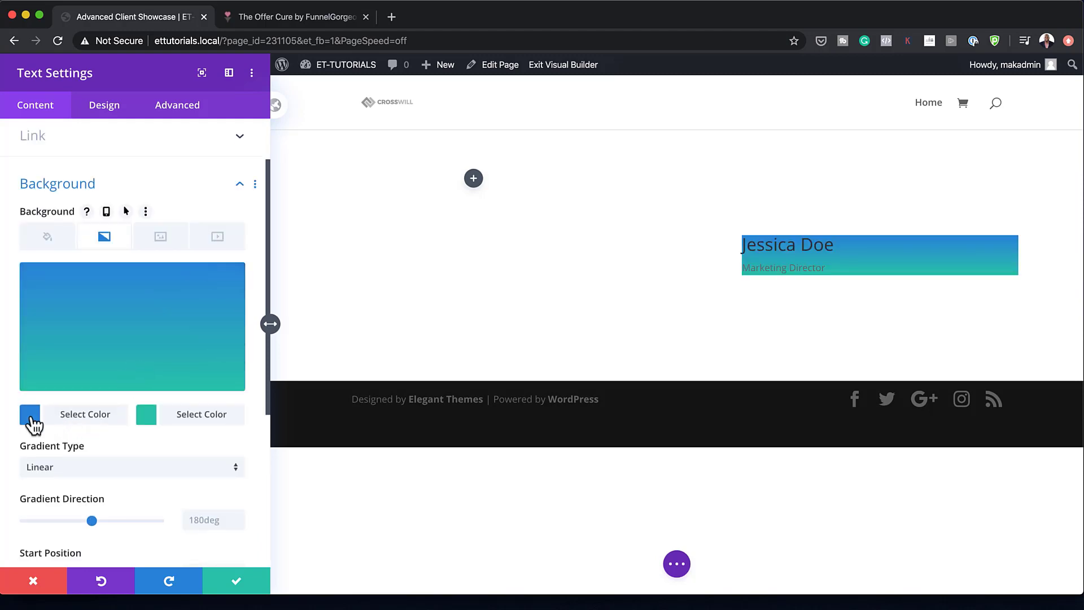
left_click(29, 416)
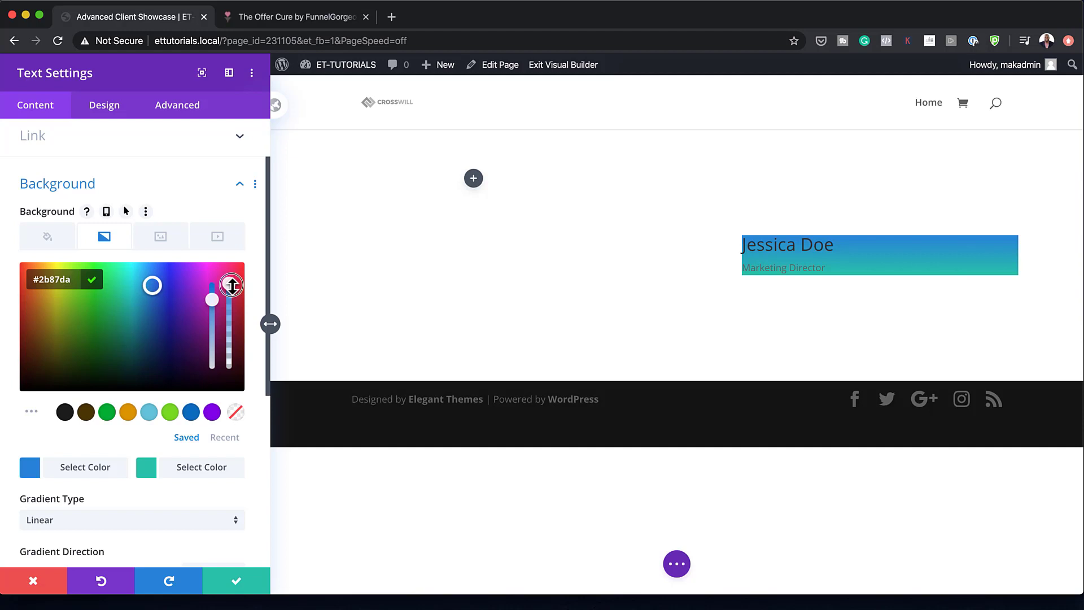
left_click_drag(232, 286, 228, 311)
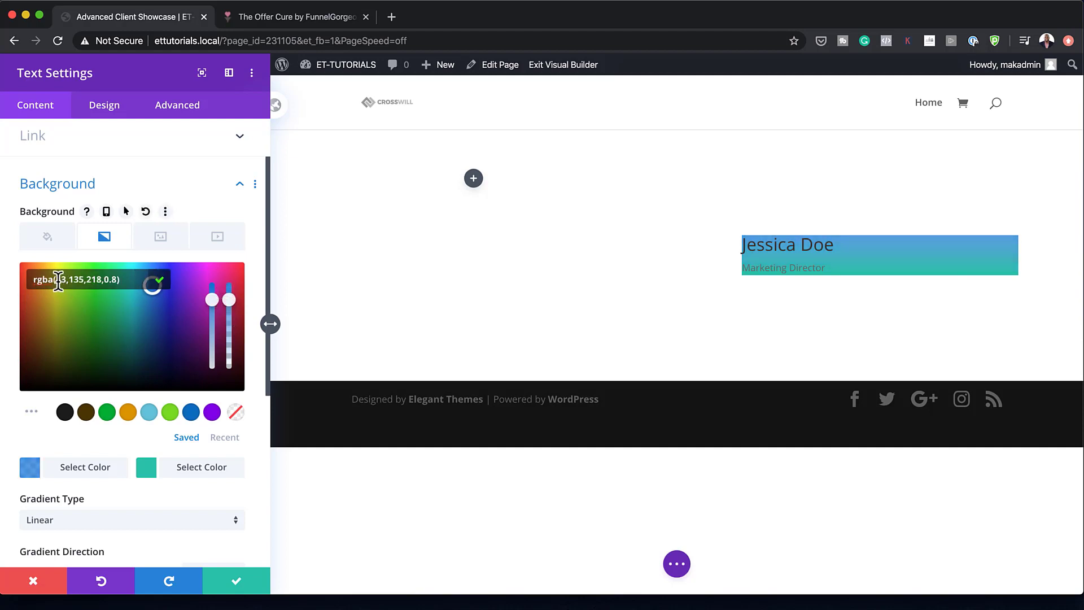
left_click(114, 280)
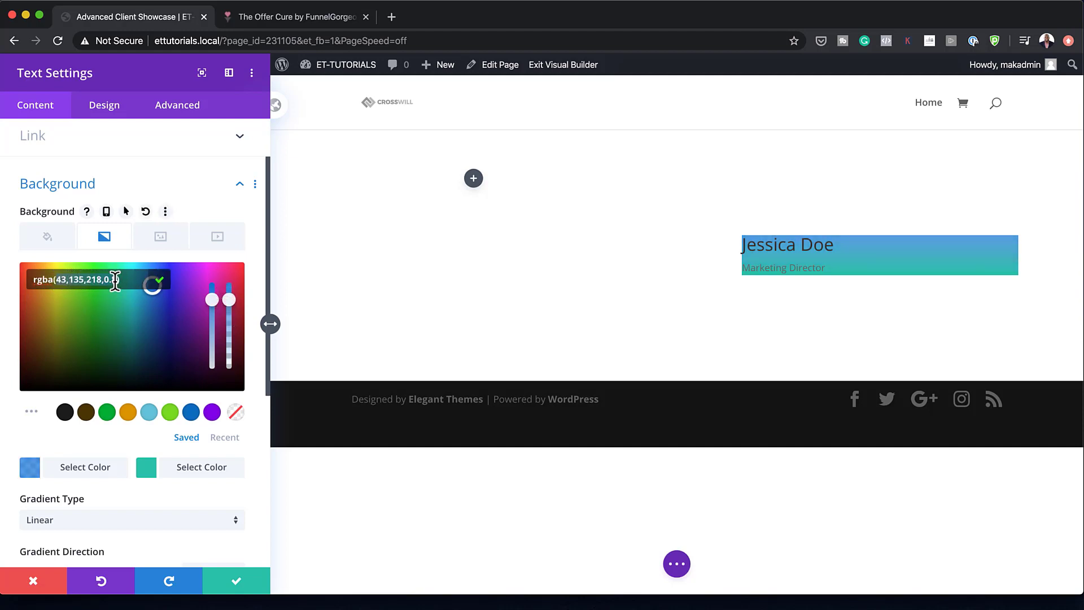
key("BackSpace")
key("BackSpace")
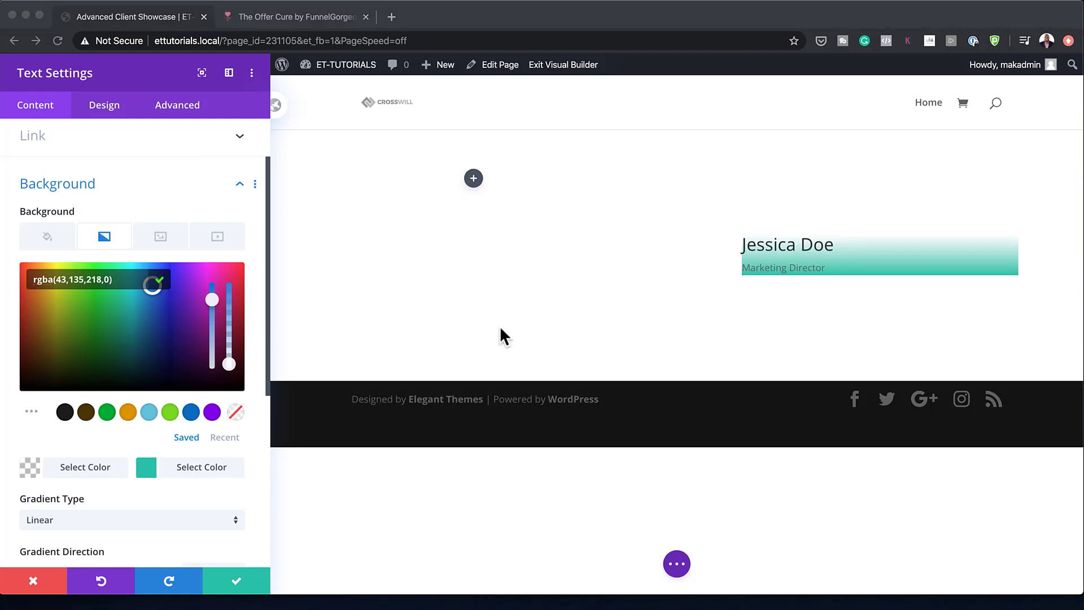
Set the gradient's second color to rgba(0,0,0,0.55).
left_click(148, 468)
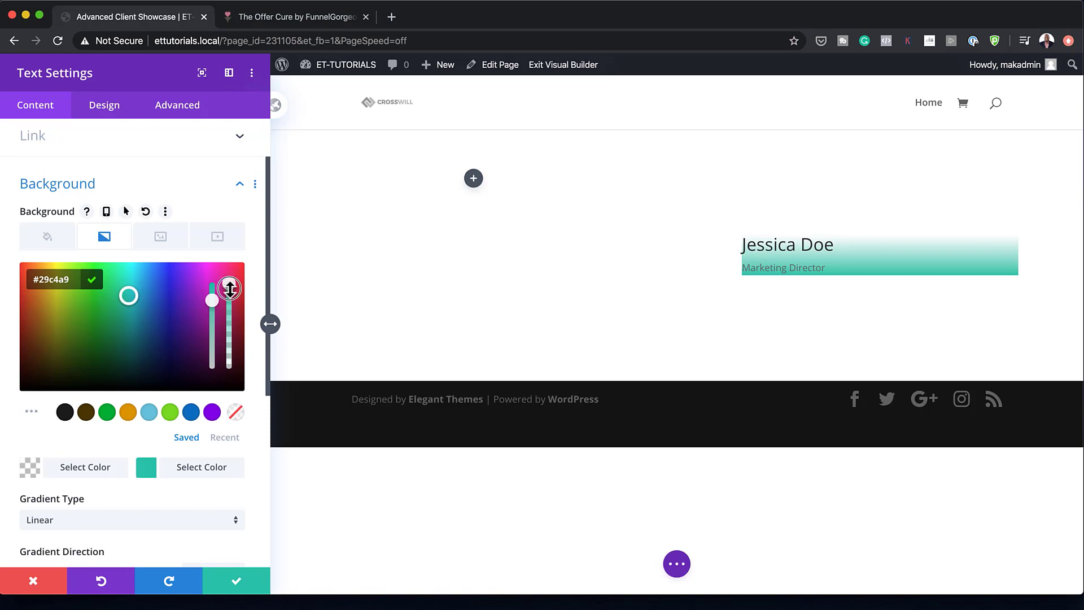
left_click_drag(230, 289, 230, 301)
left_click_drag(57, 278, 120, 279)
type("0,0,0,0.55")
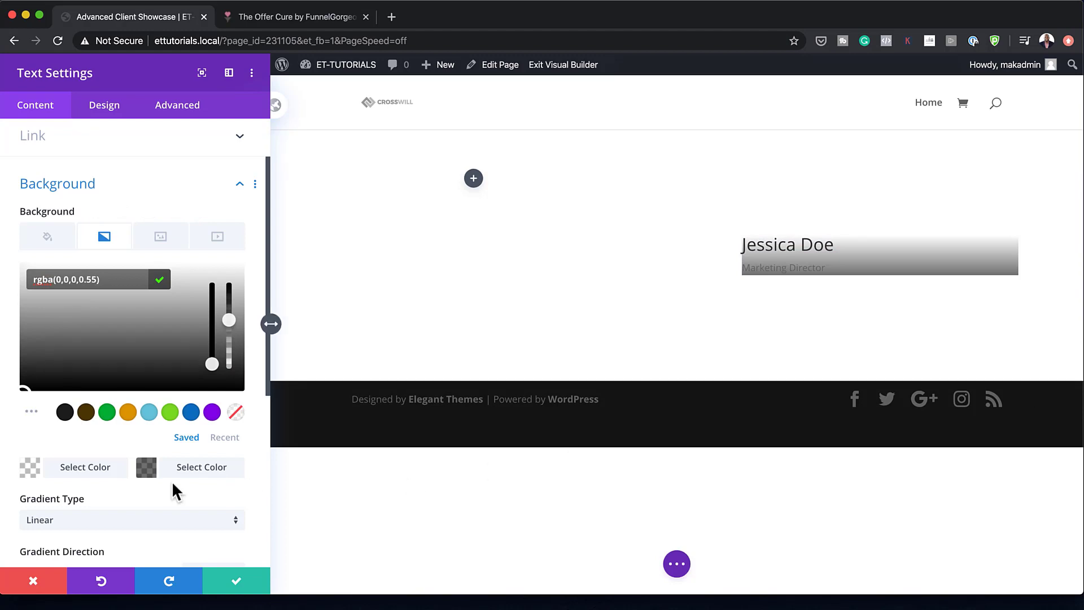
Enable placing the gradient above the background image.
scroll(171, 486, "down", 2)
scroll(176, 491, "down", 8)
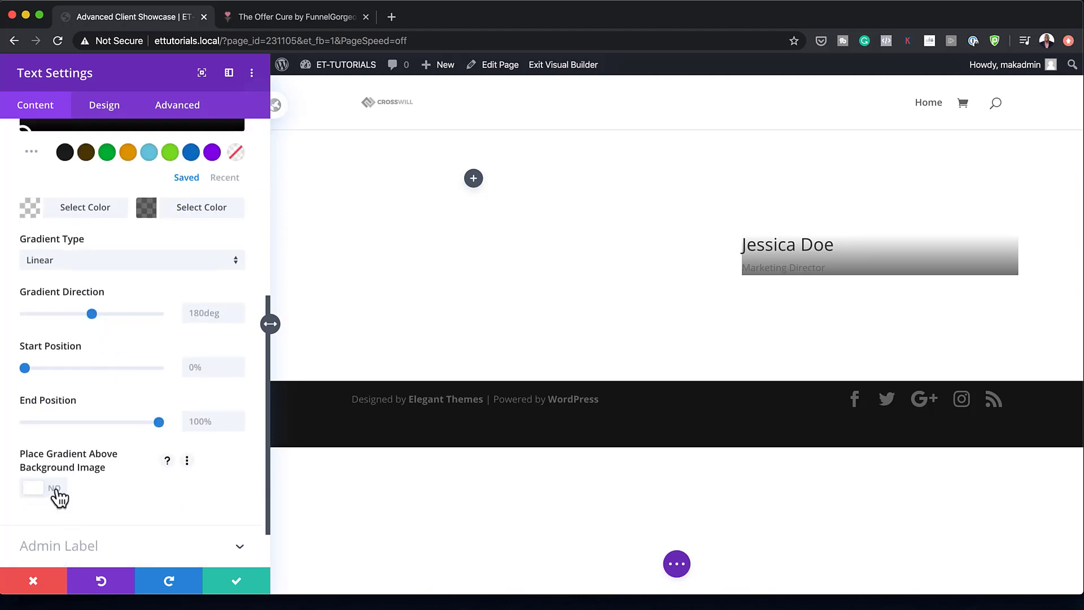
left_click(56, 490)
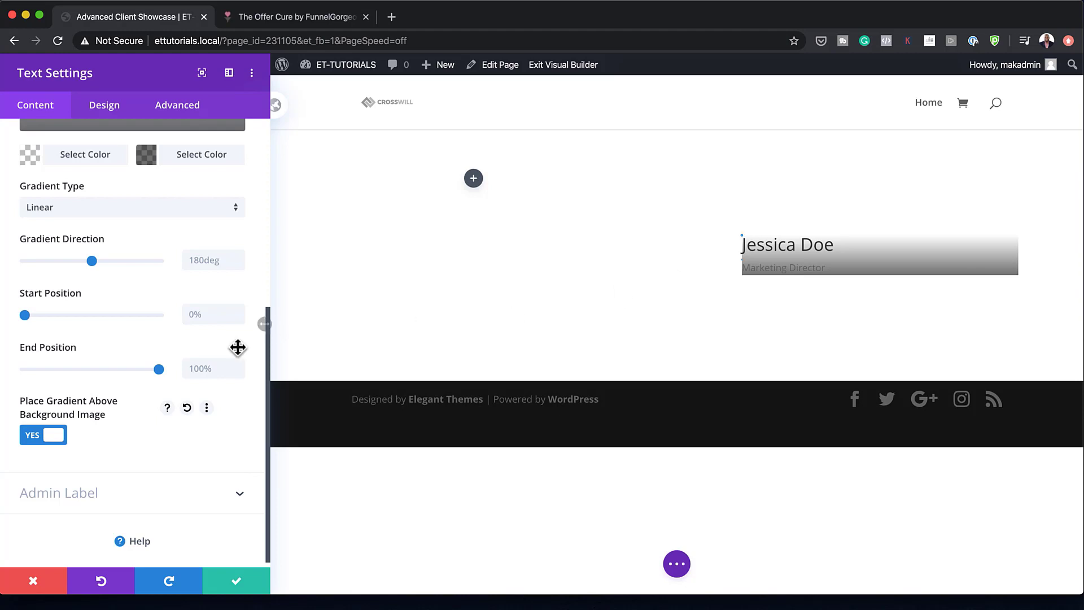
Add runner_sport_girl-100.jpg from the media library as the text module's background image.
scroll(168, 313, "up", 2)
scroll(168, 320, "up", 5)
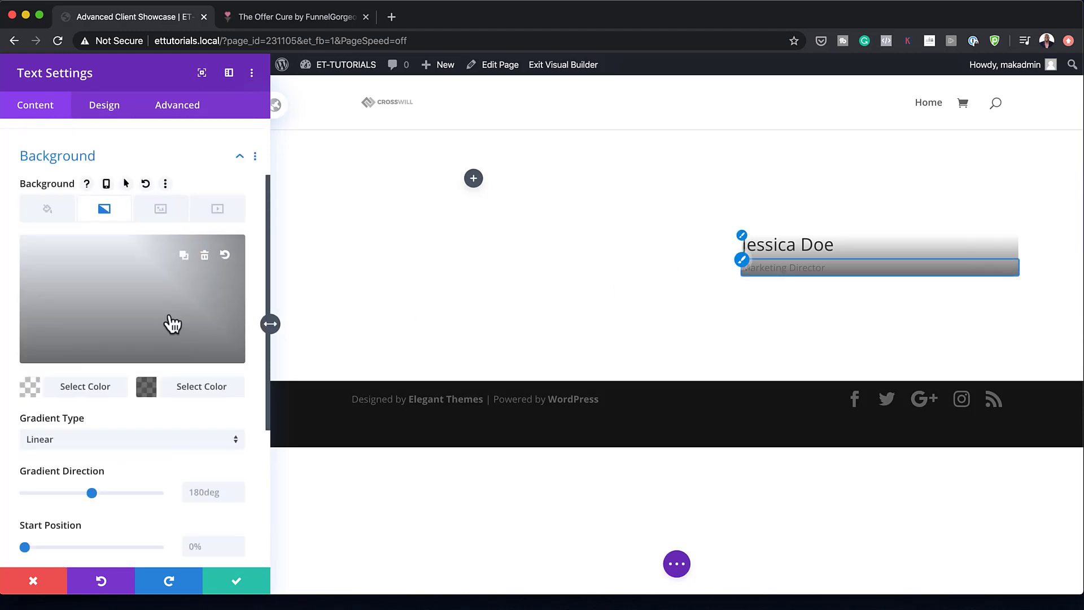
left_click(171, 218)
left_click(133, 290)
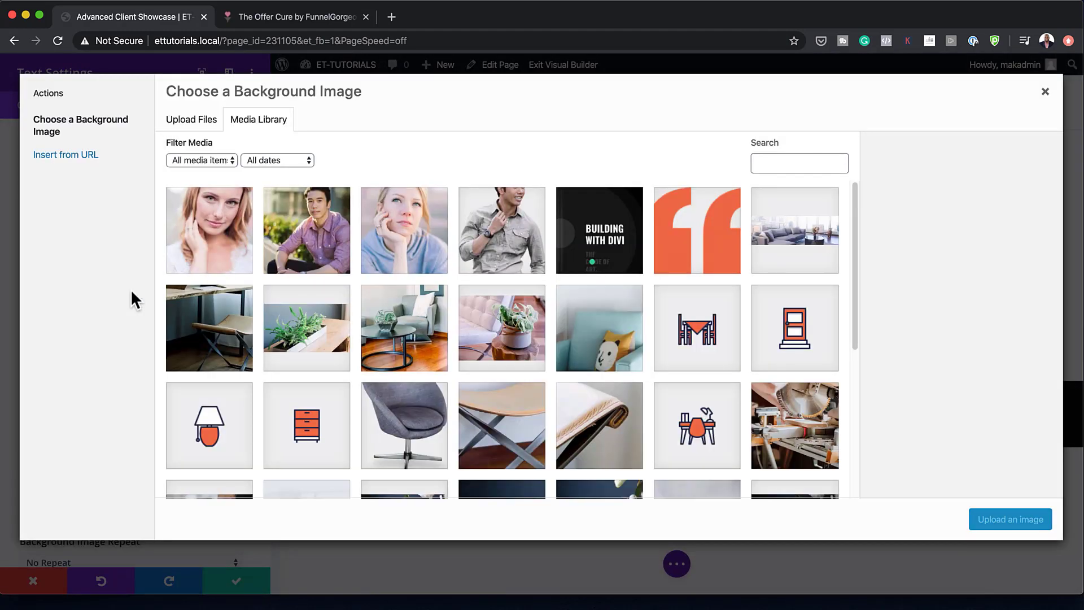
left_click(419, 249)
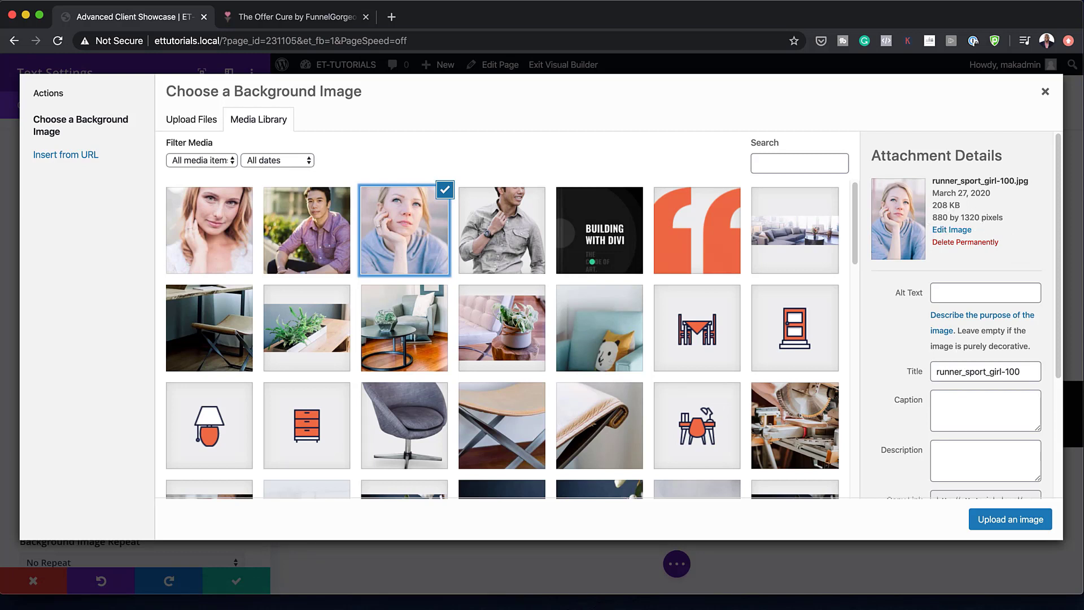
left_click(992, 525)
scroll(176, 482, "down", 3)
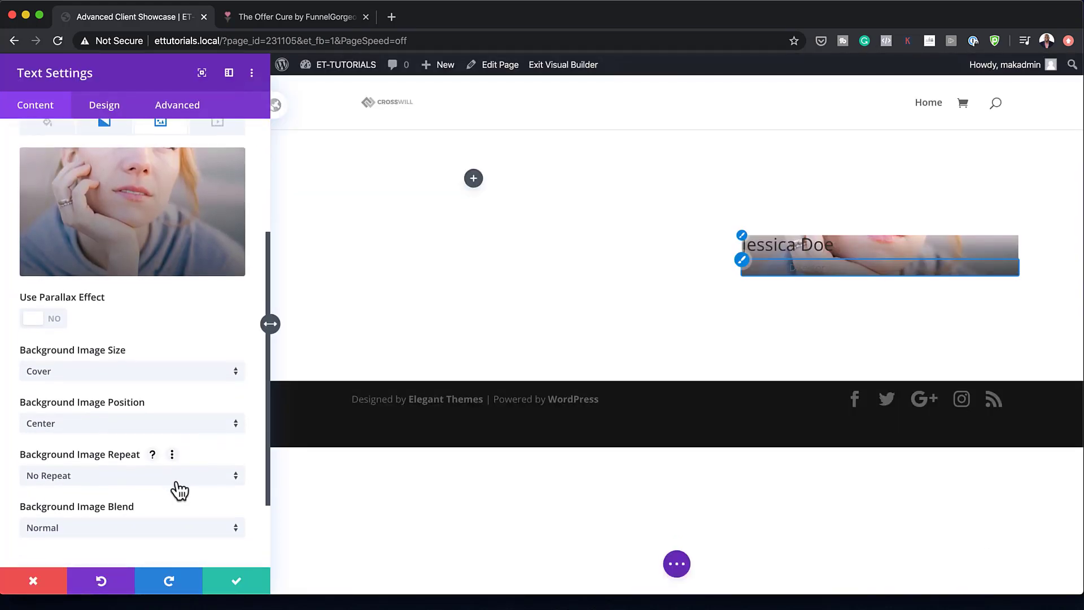
Set the module's body text font to Lato and its text color to #dbdbdb.
left_click(109, 106)
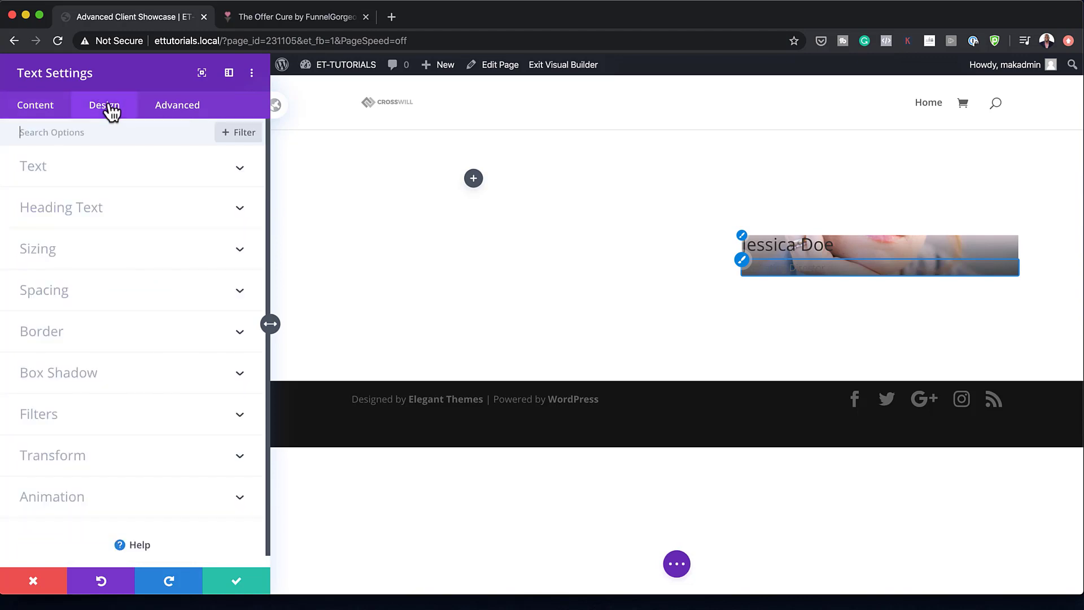
left_click(87, 179)
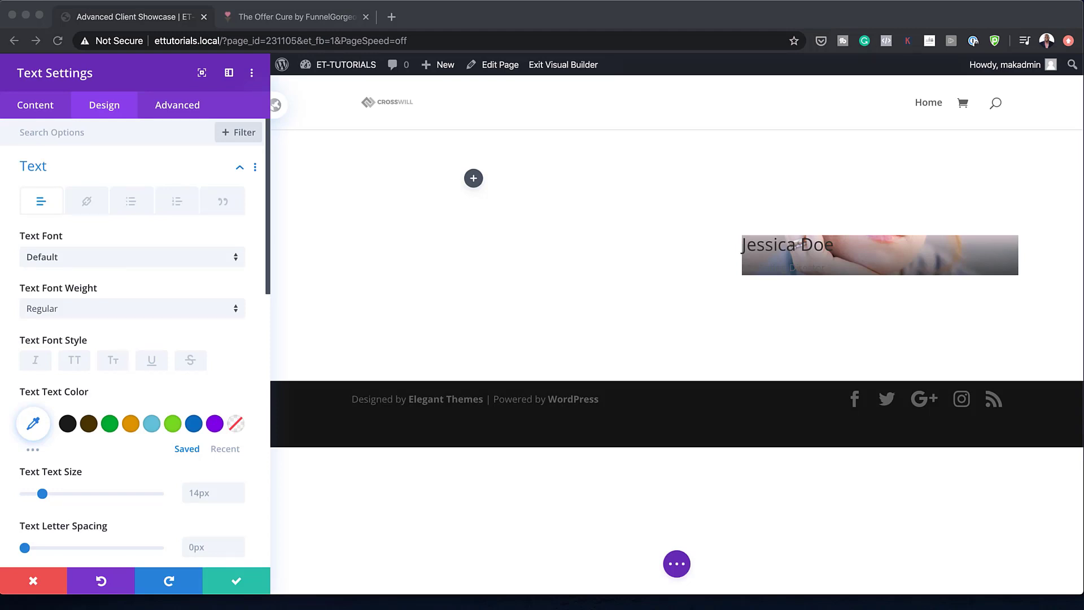
left_click(84, 261)
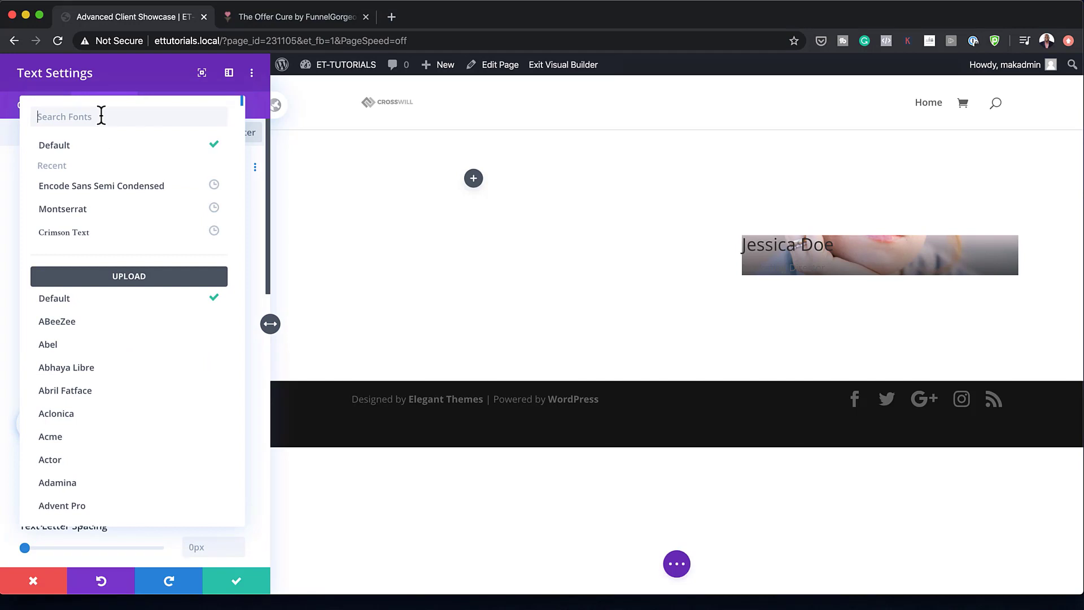
type("lato")
left_click(88, 151)
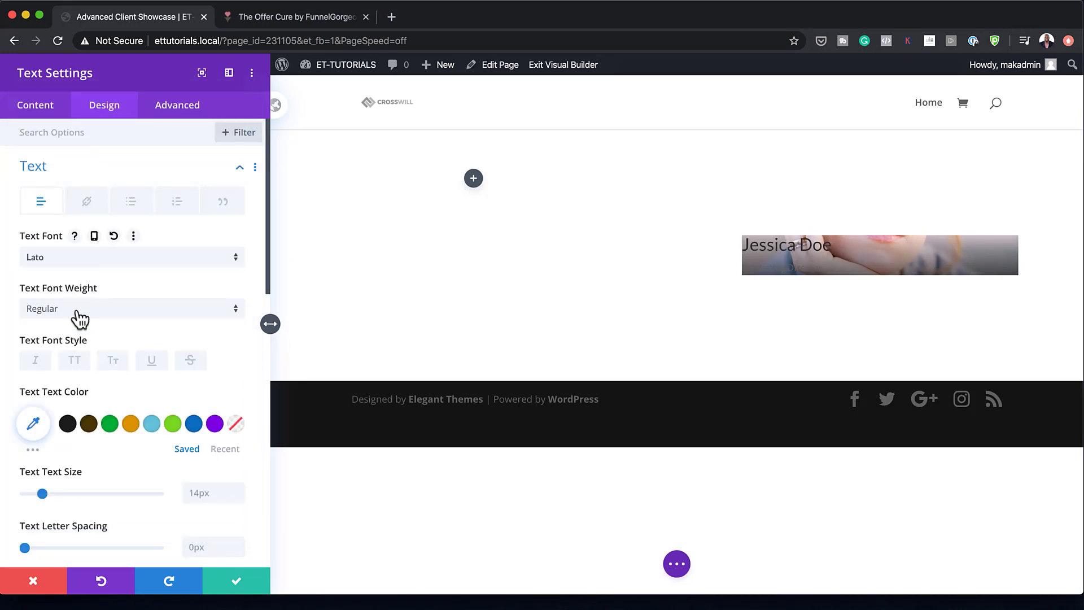
scroll(80, 320, "down", 3)
left_click(32, 318)
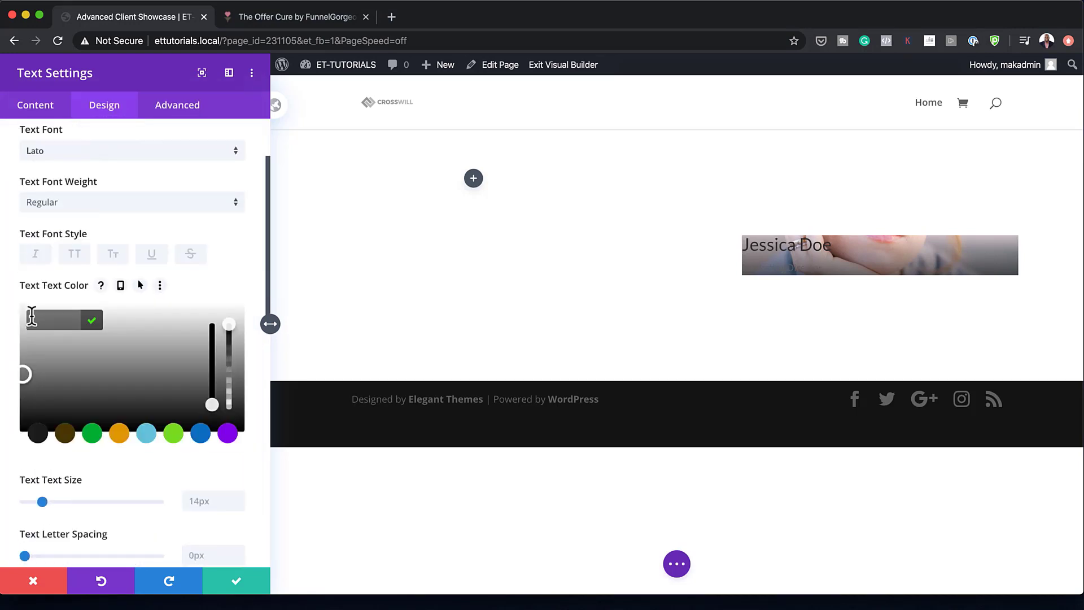
type("#dbdbdb")
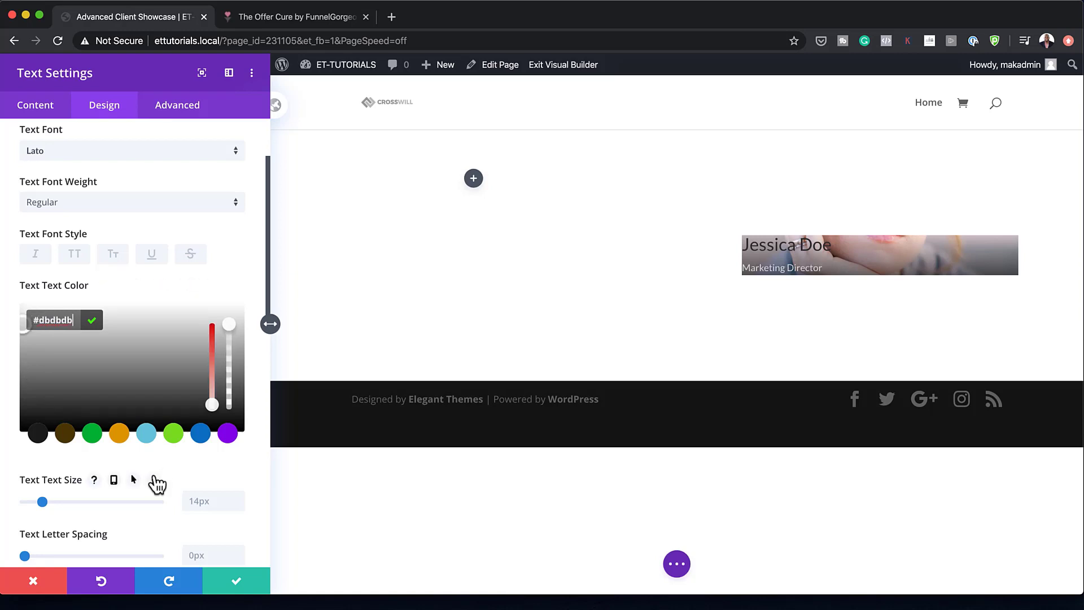
Set the body text size to 1vw and the line height to 1.5vw.
scroll(169, 469, "down", 3)
left_click(210, 431)
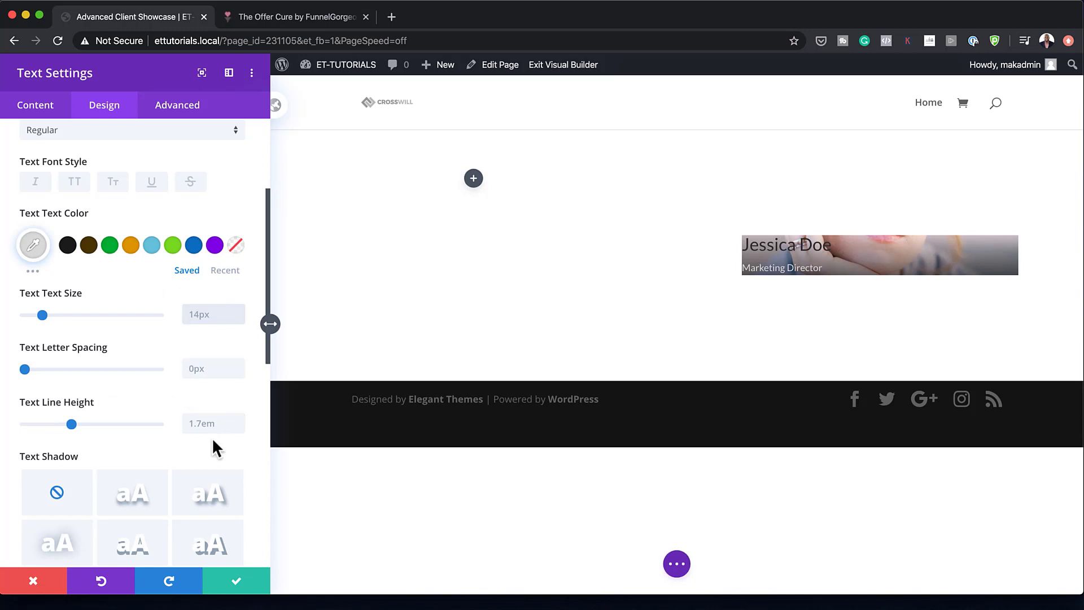
type("1vw")
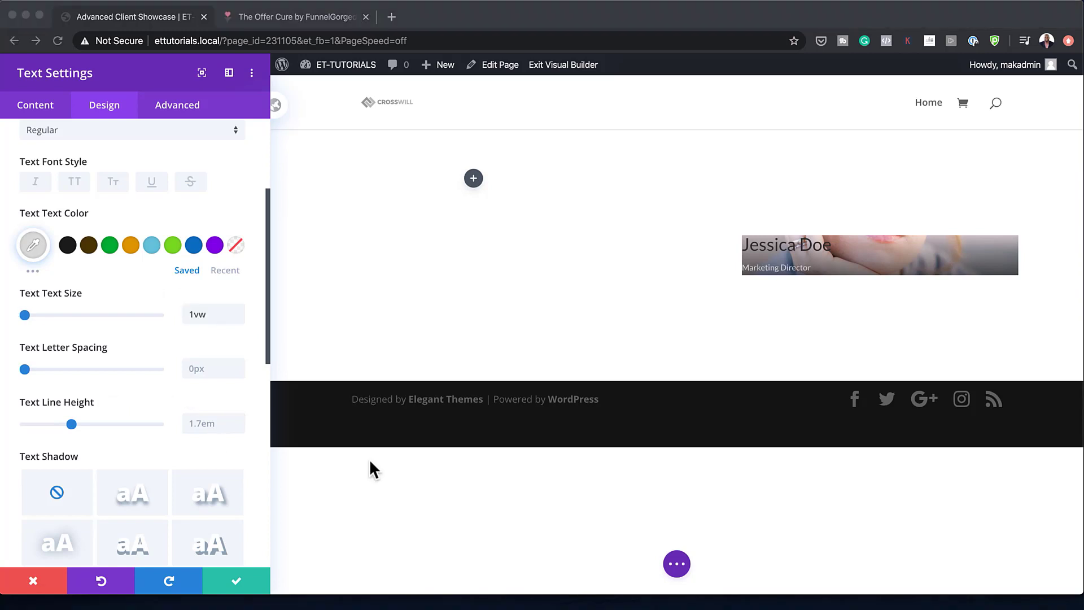
left_click(203, 423)
type("1.5vw")
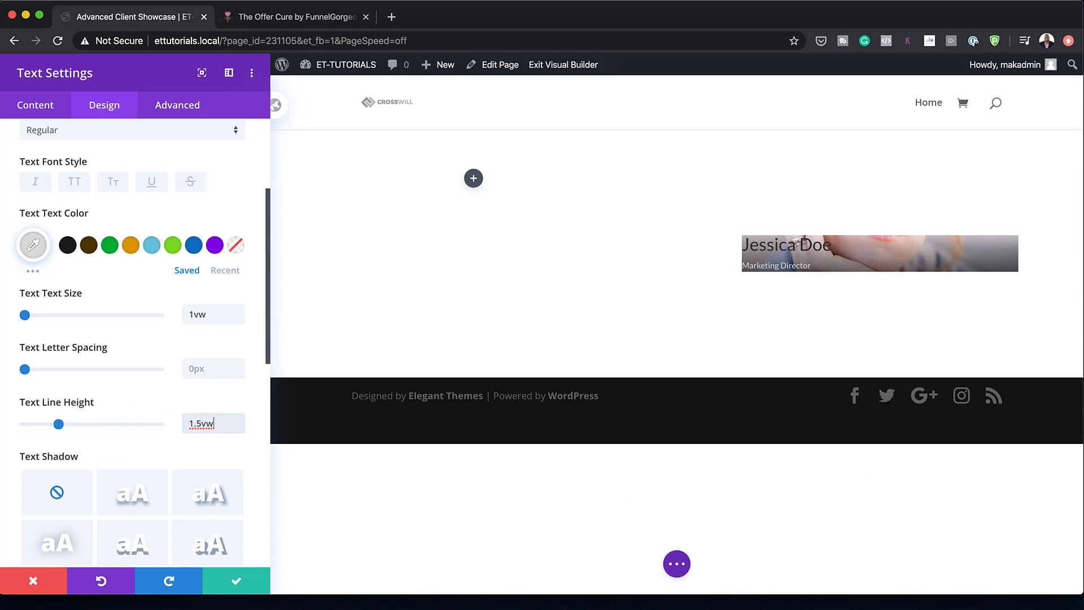
Set the Heading 2 font to Playfair Display with a Bold weight.
scroll(134, 333, "down", 5)
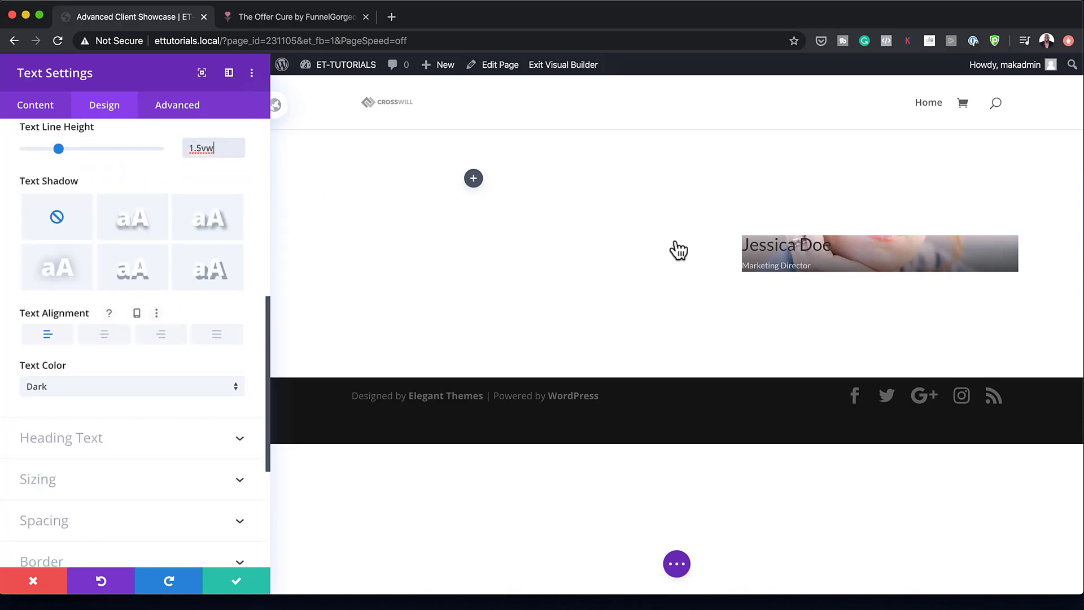
left_click(735, 244)
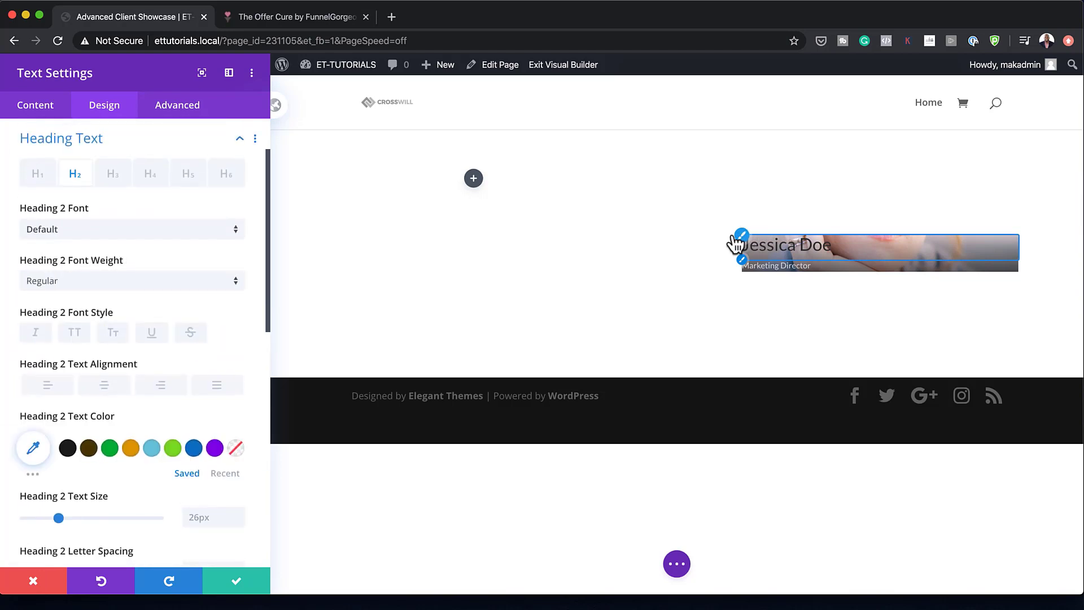
left_click(103, 240)
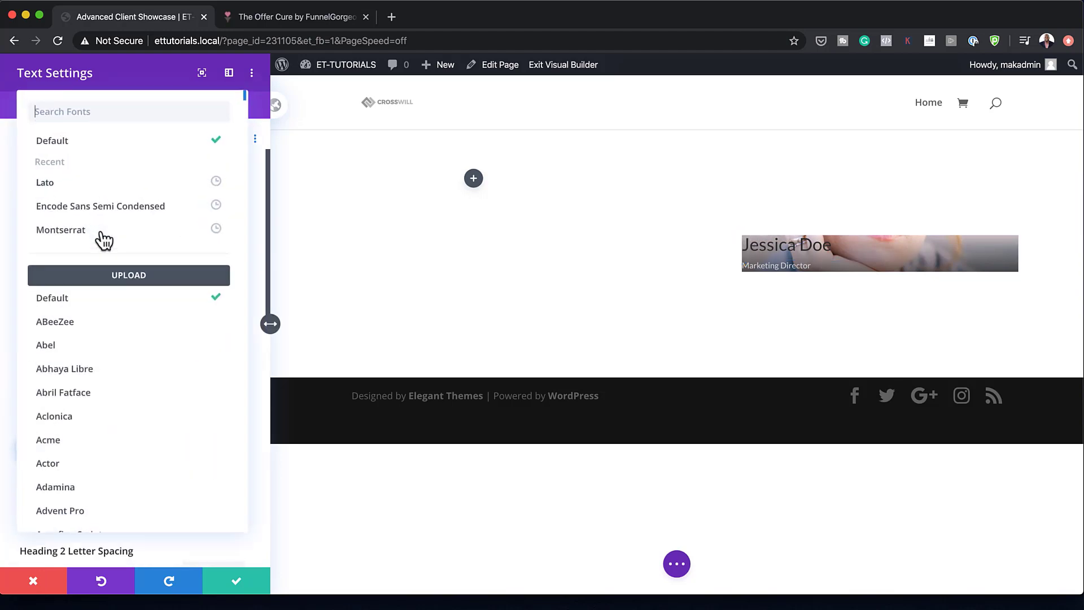
type("play")
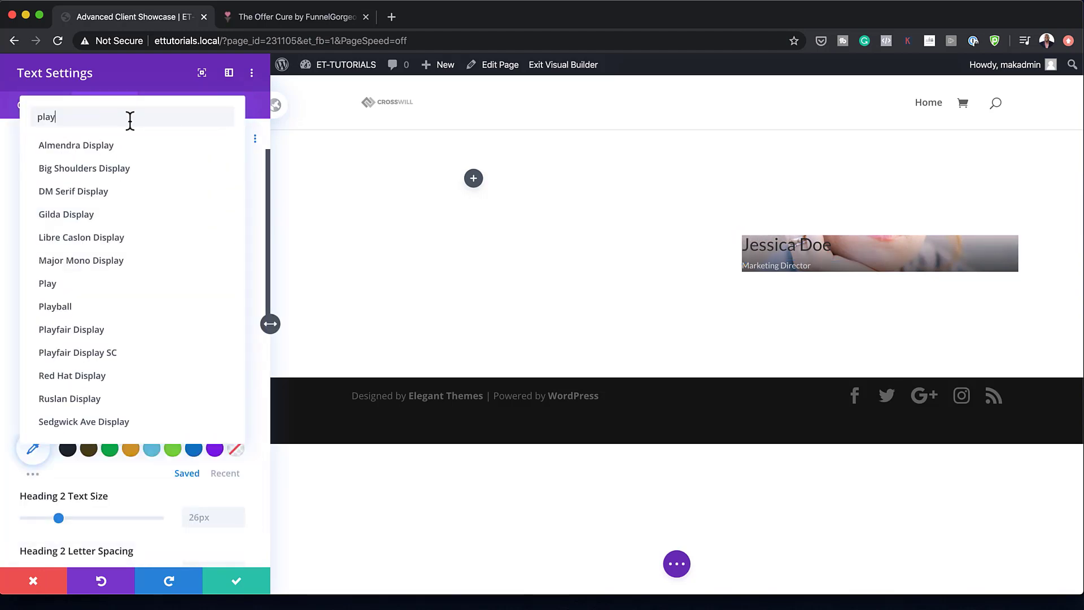
left_click(70, 333)
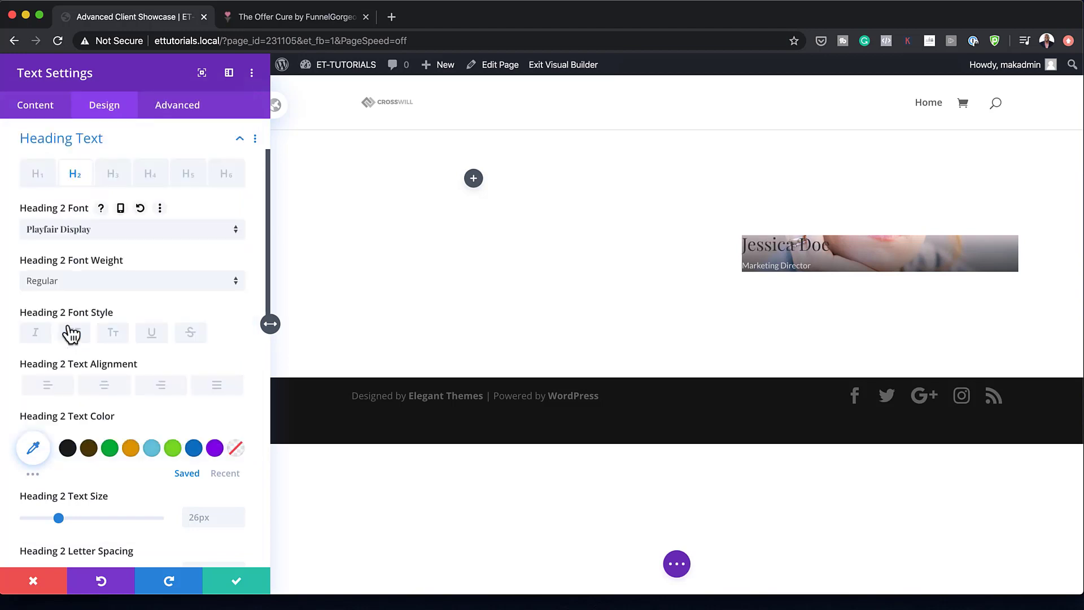
left_click(79, 289)
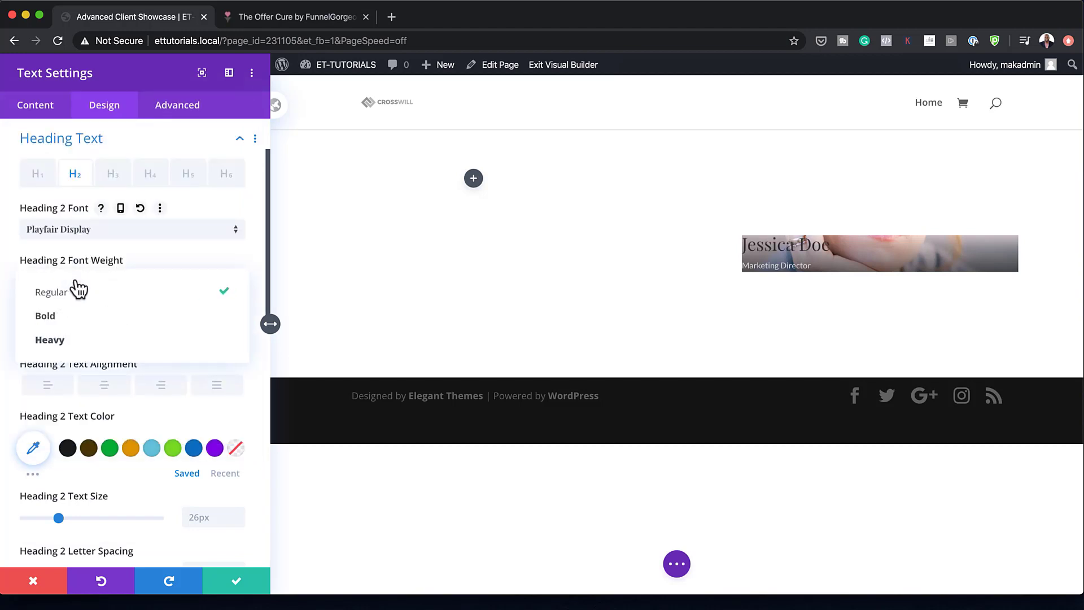
left_click(104, 320)
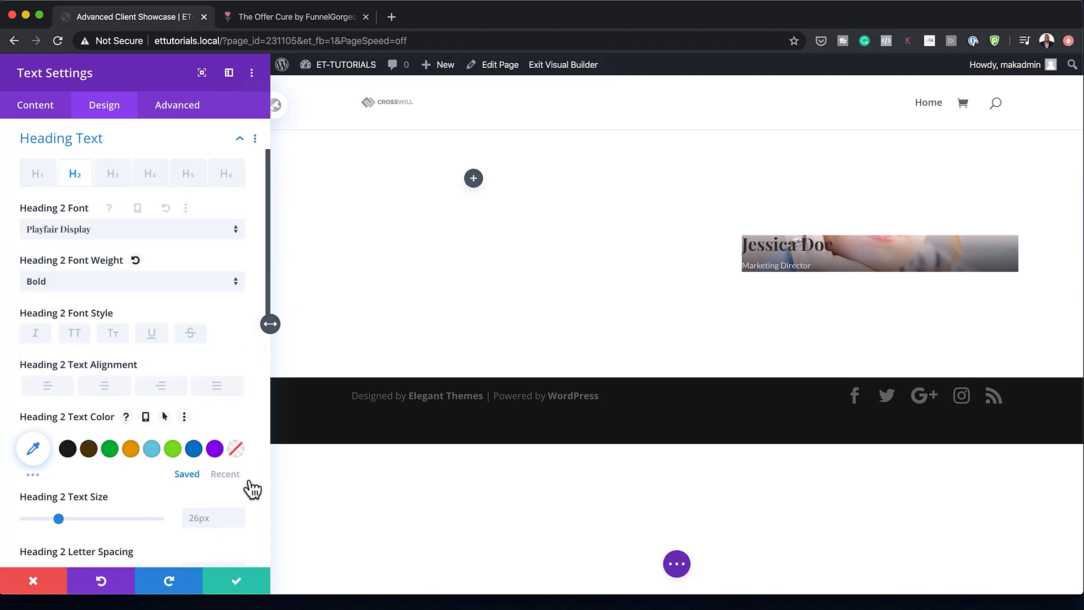
Set the Heading 2 text color to white (#ffffff) and its text size to 3vw.
left_click(230, 475)
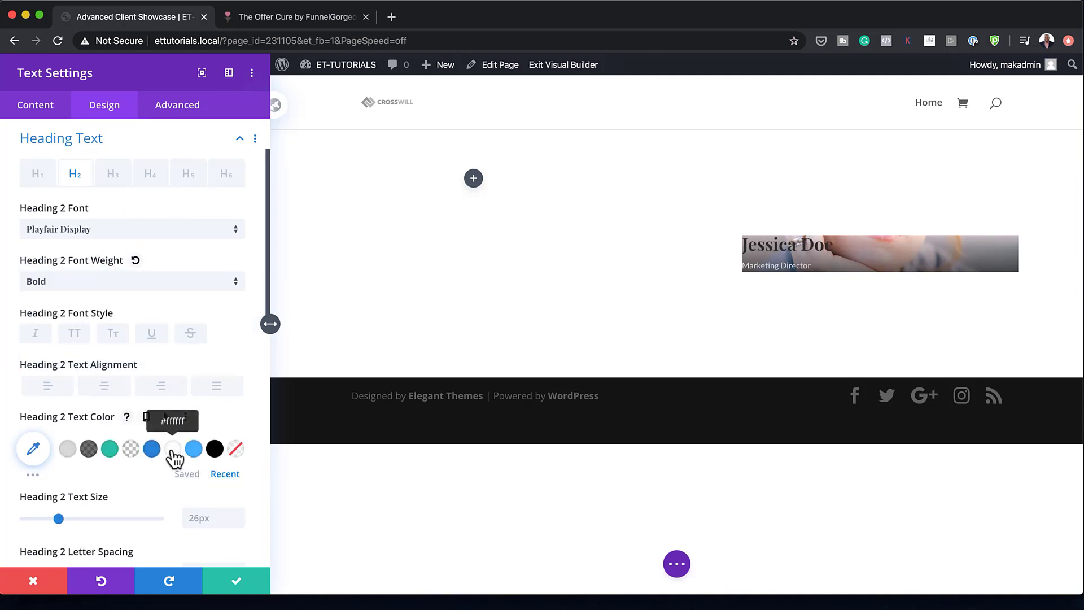
left_click(172, 448)
scroll(163, 489, "down", 1)
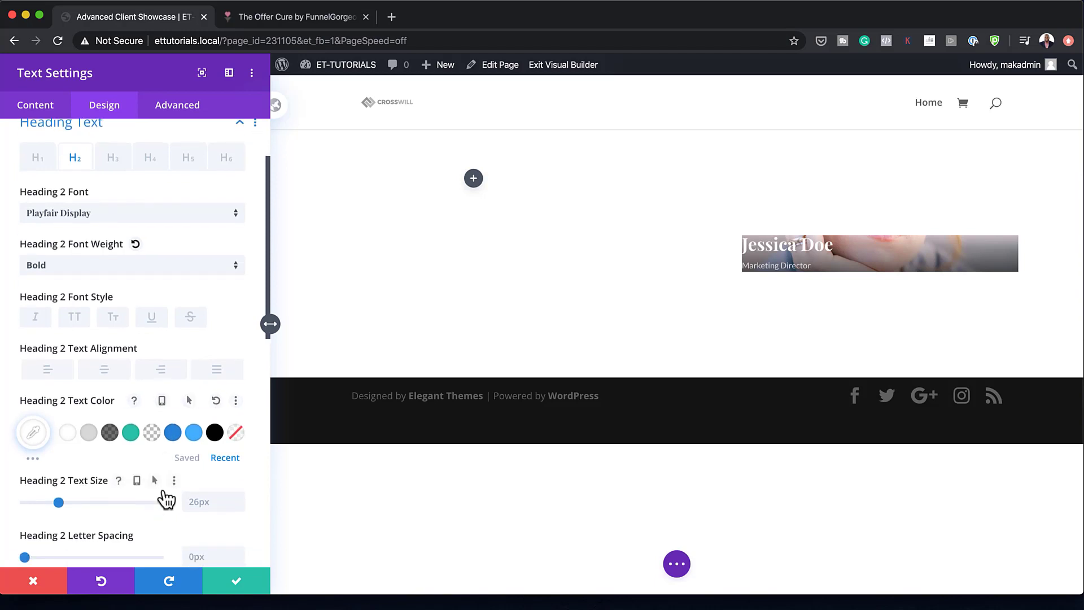
left_click(211, 480)
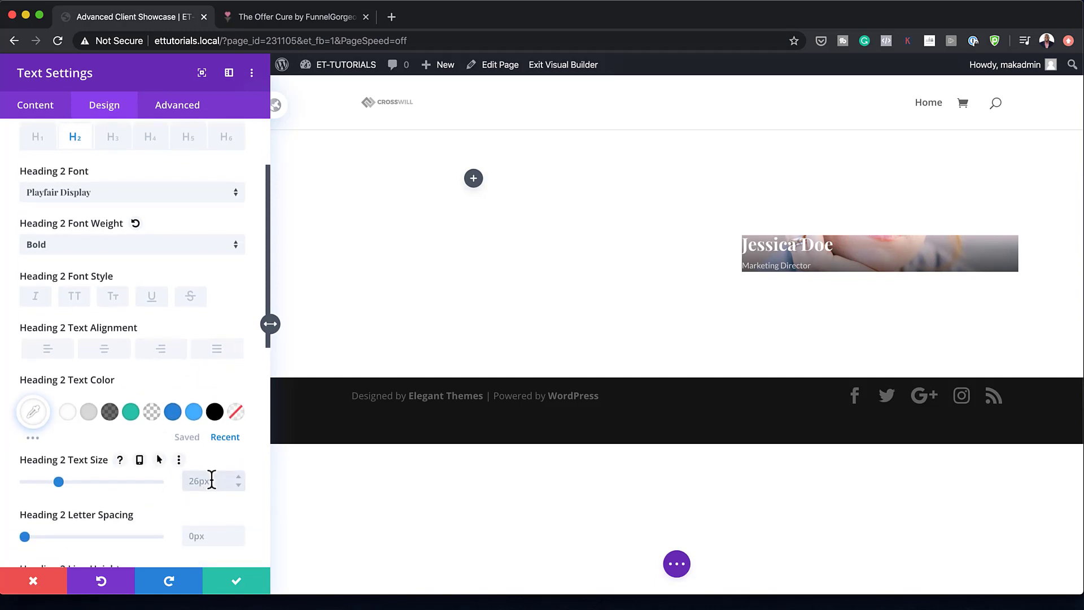
type("3vw")
Set the Heading 2 line height to 1.6em.
scroll(186, 491, "down", 2)
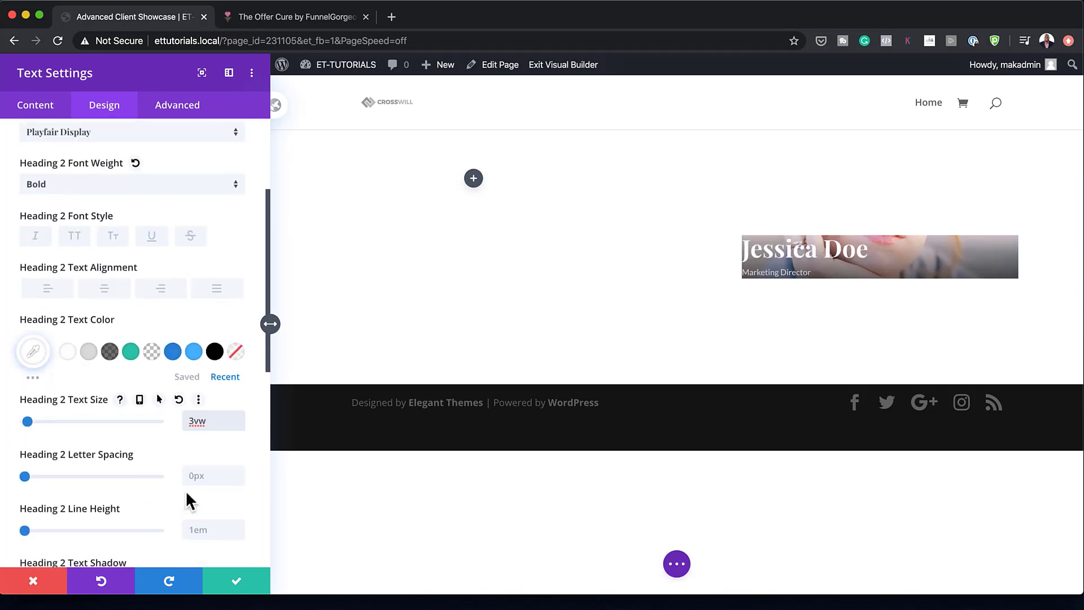
left_click(213, 524)
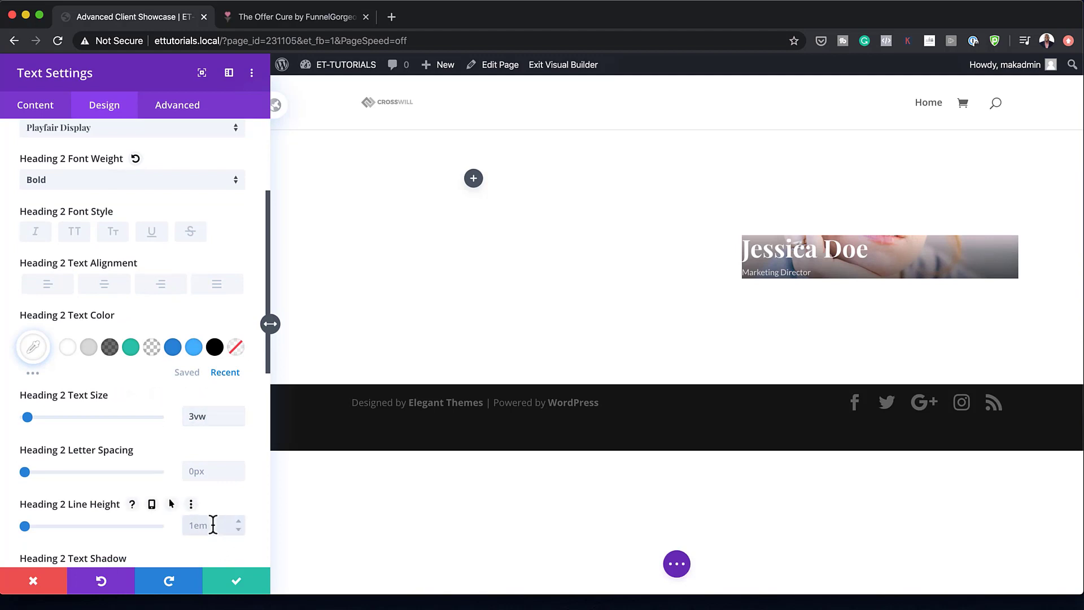
type("1.6em")
Set the text module's margins to linked values of 9vw for top and bottom and 7vw for left and right.
scroll(99, 480, "down", 5)
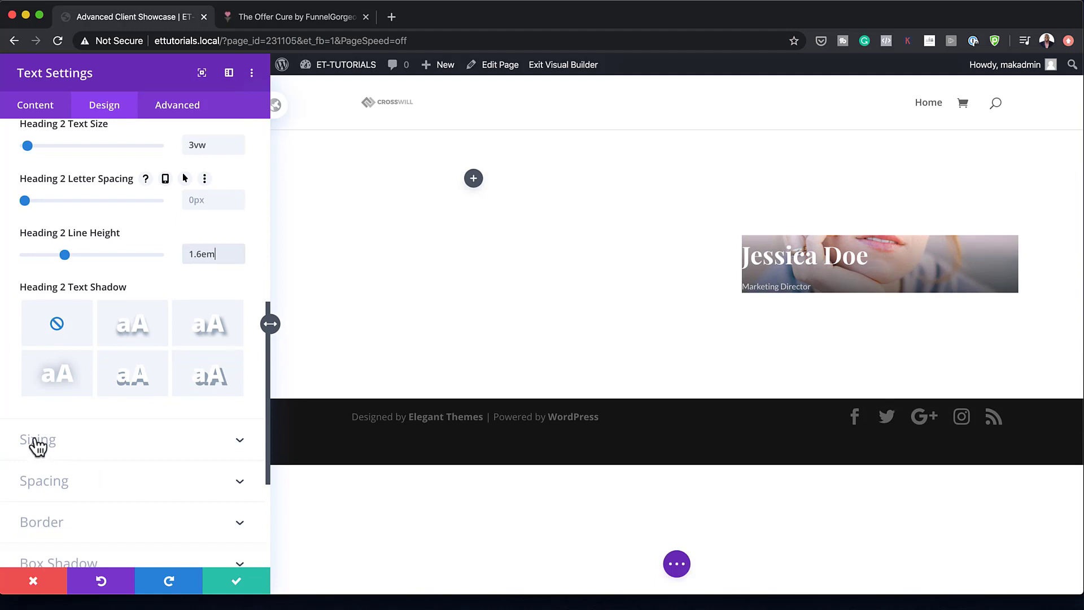
left_click(46, 481)
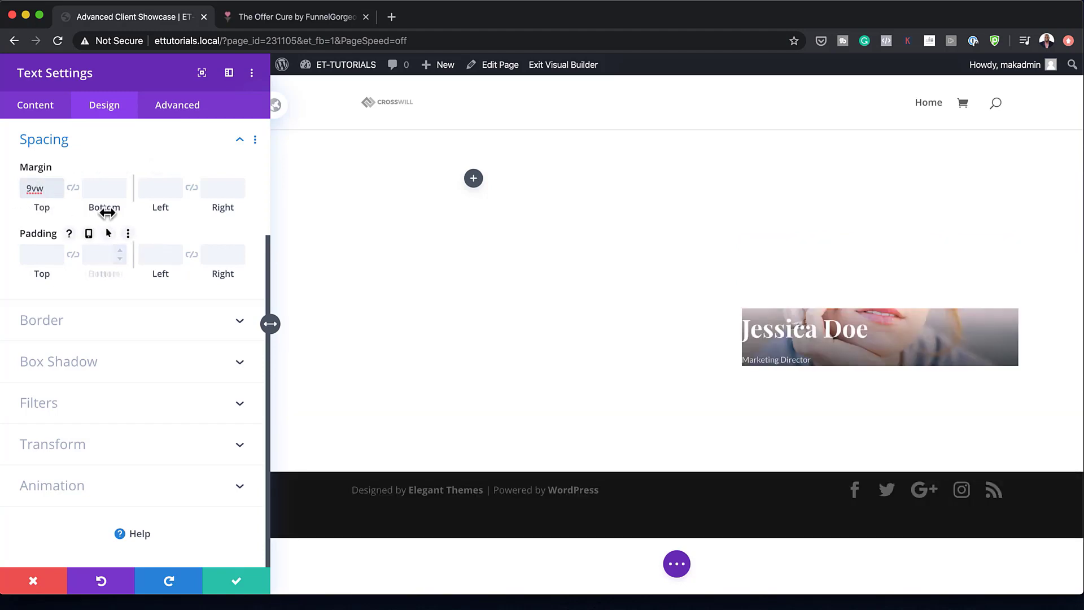
left_click(74, 189)
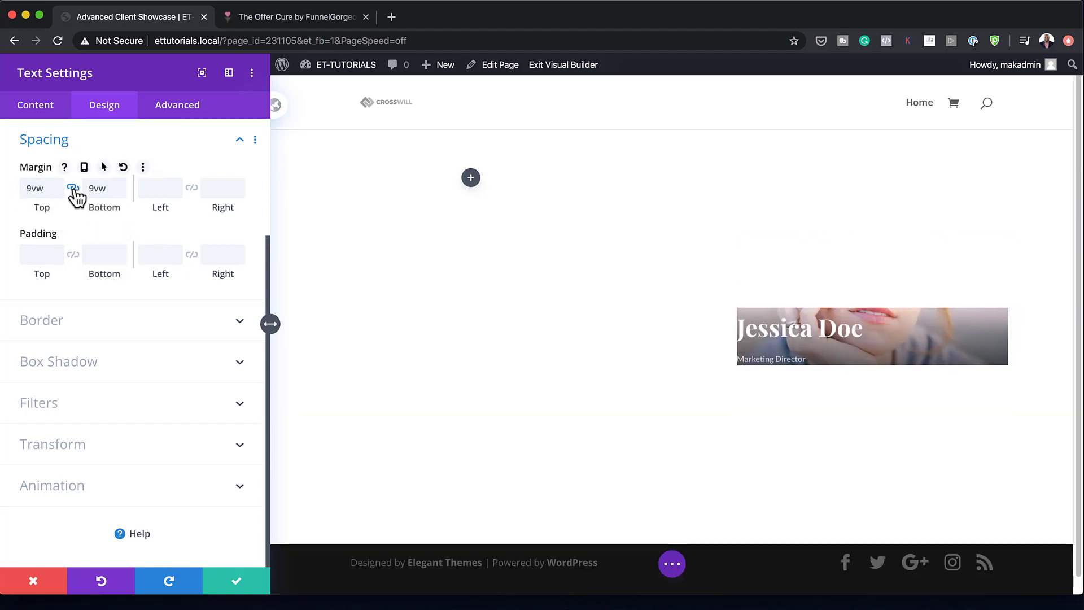
left_click(160, 192)
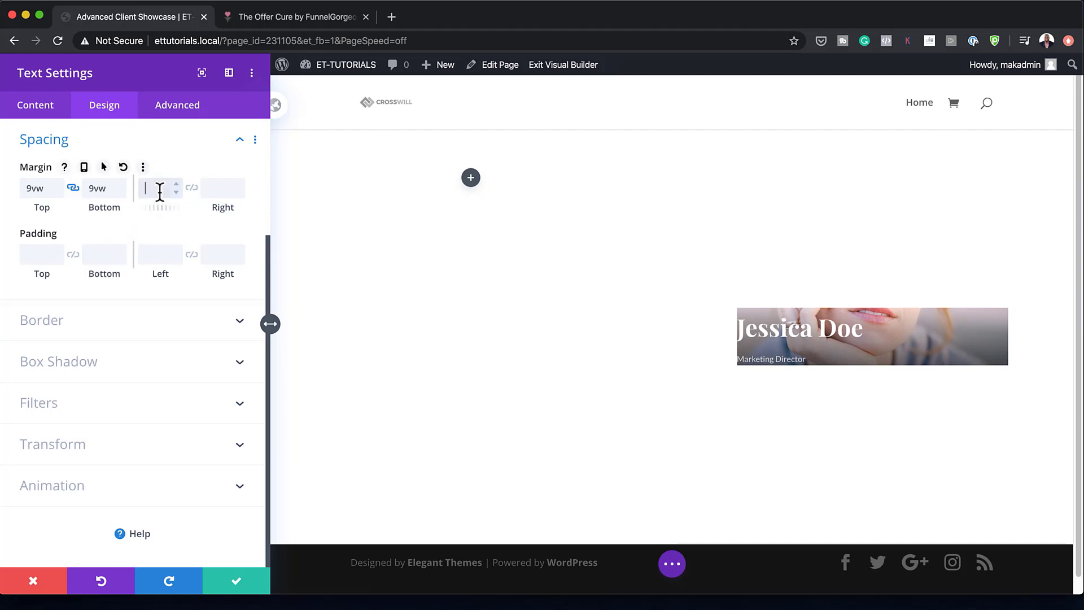
left_click(191, 188)
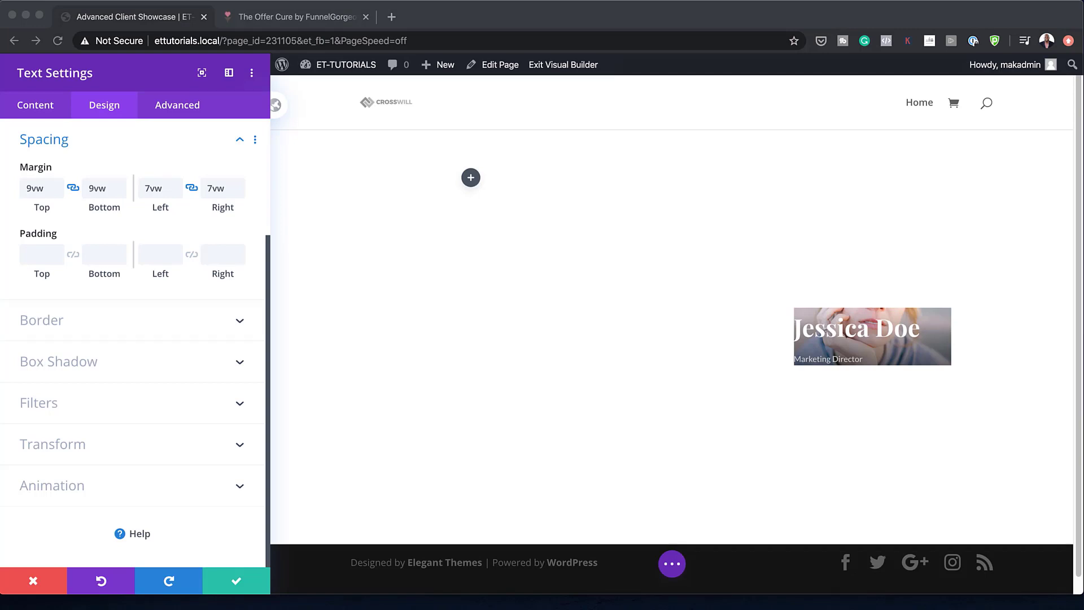
Set the text module's padding to 32vw top, 3vw bottom, and a linked 2vw left and right.
left_click(32, 253)
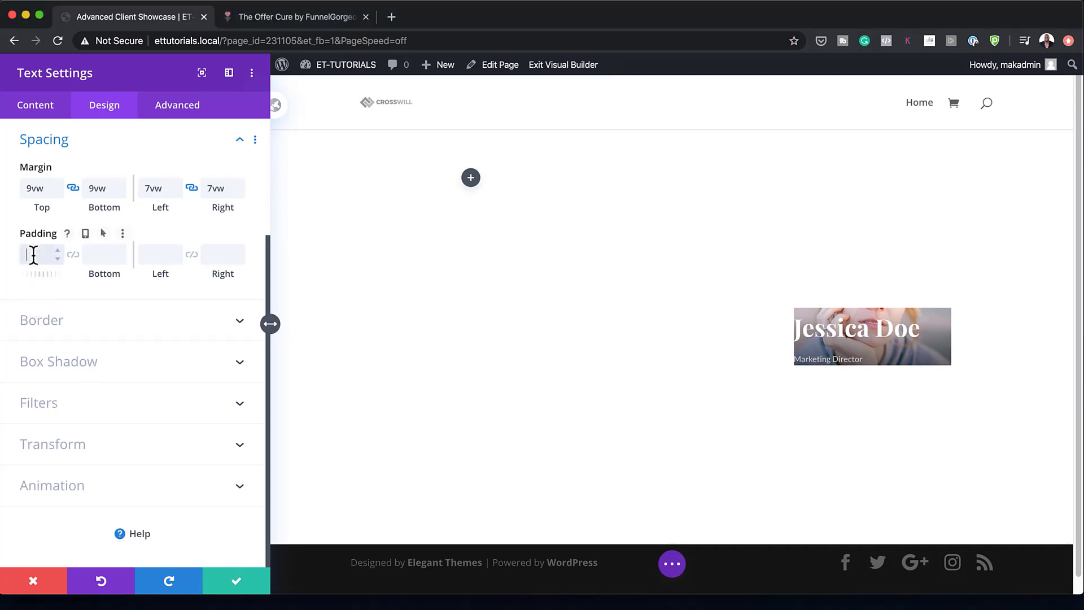
type("32vw")
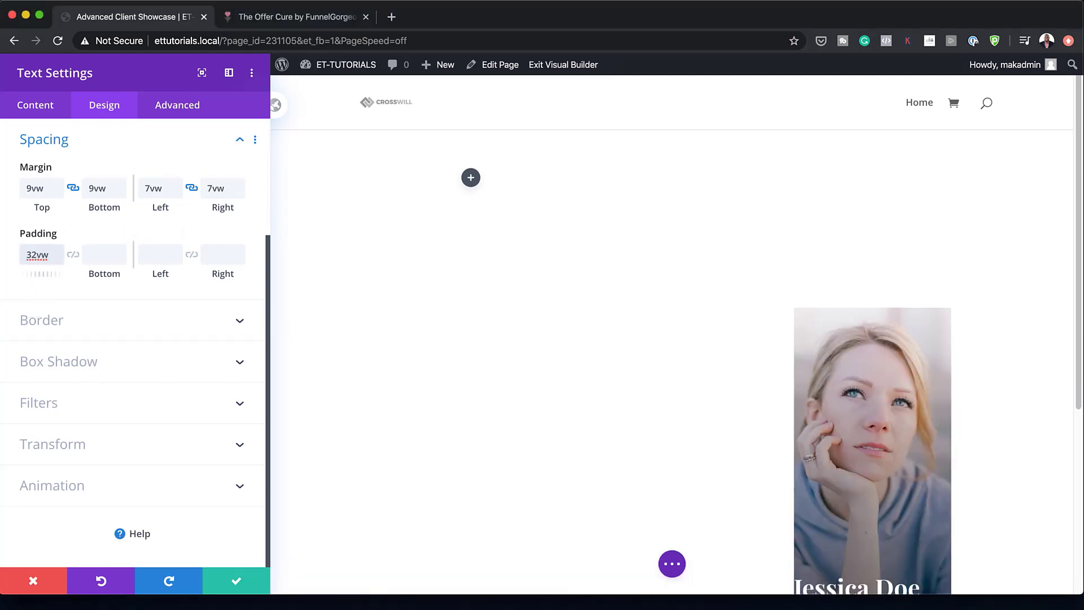
left_click(97, 254)
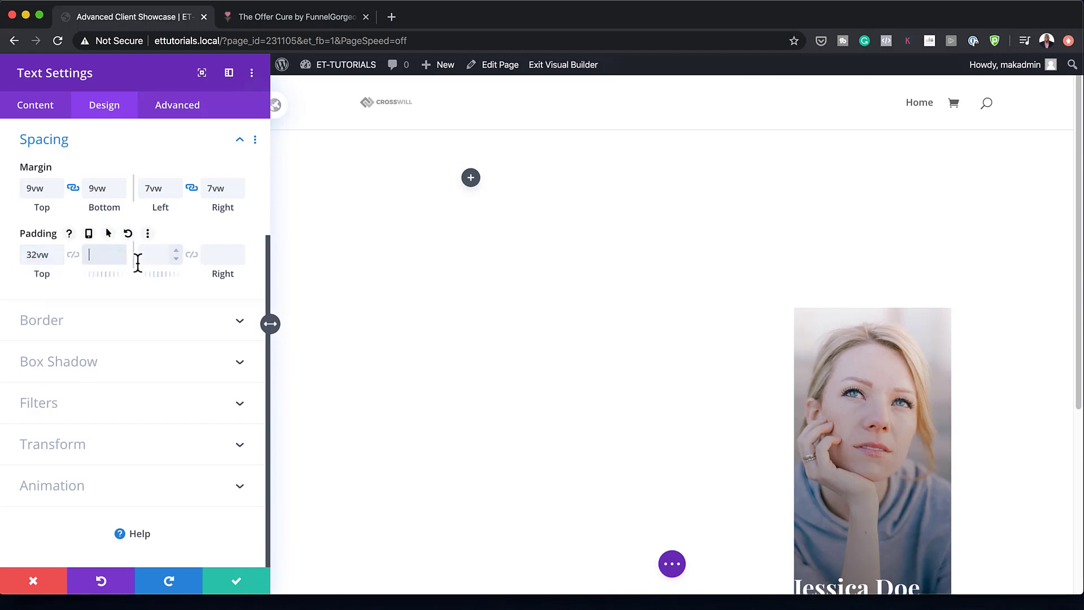
type("3vw")
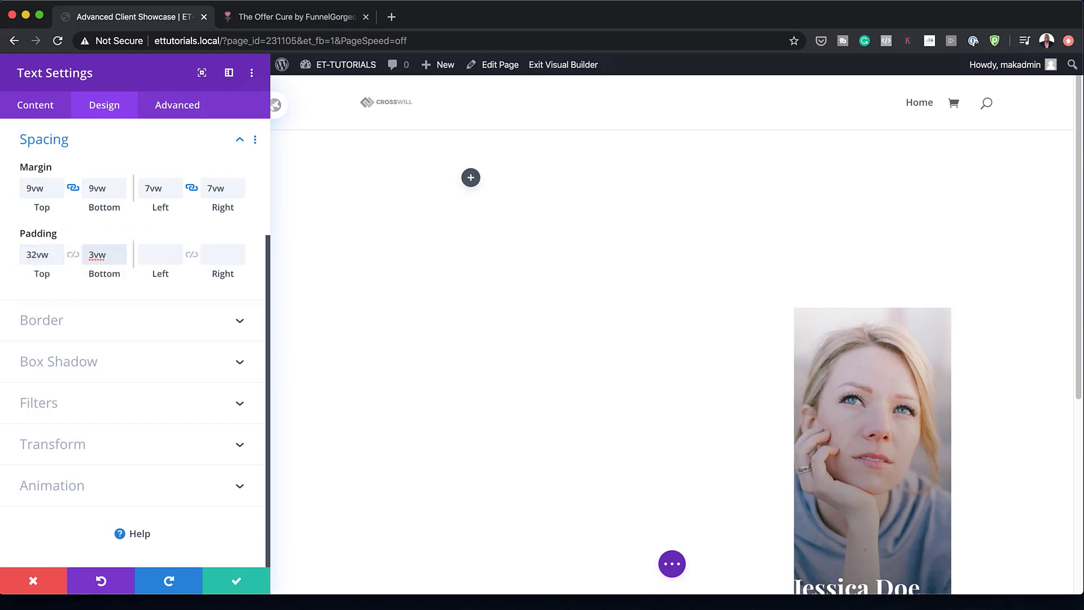
left_click(164, 253)
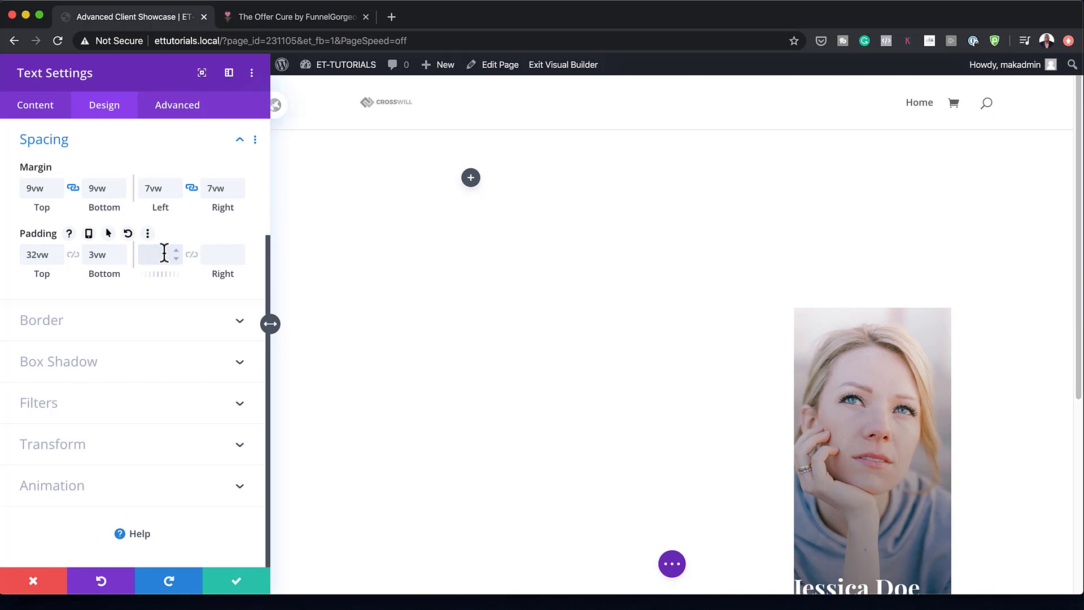
type("2vw")
left_click(192, 254)
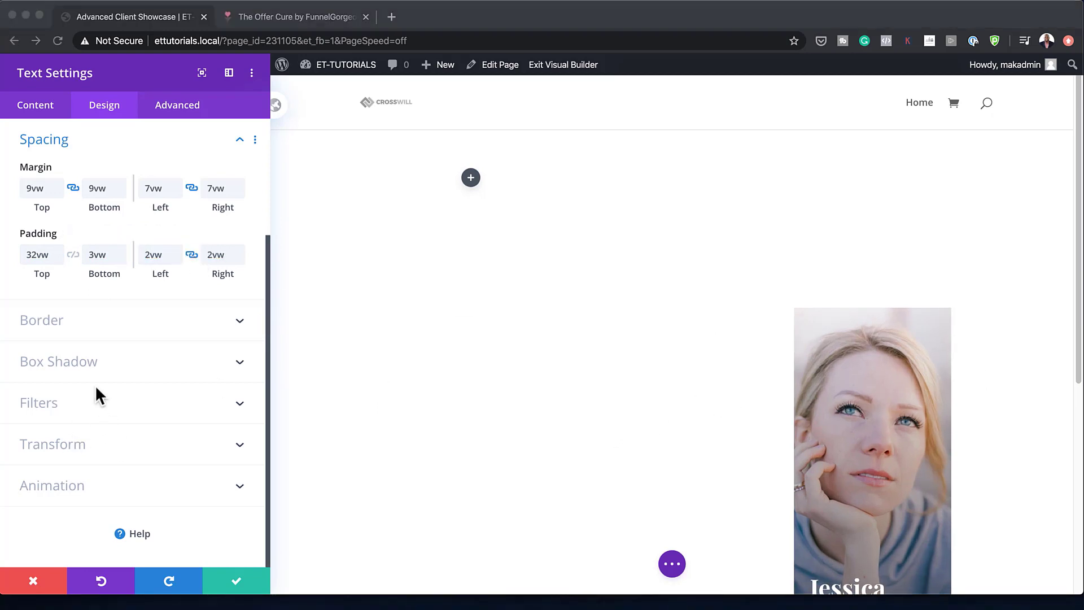
Apply the solid lower-right offset box shadow preset and set its horizontal and vertical positions to 0px.
left_click(83, 362)
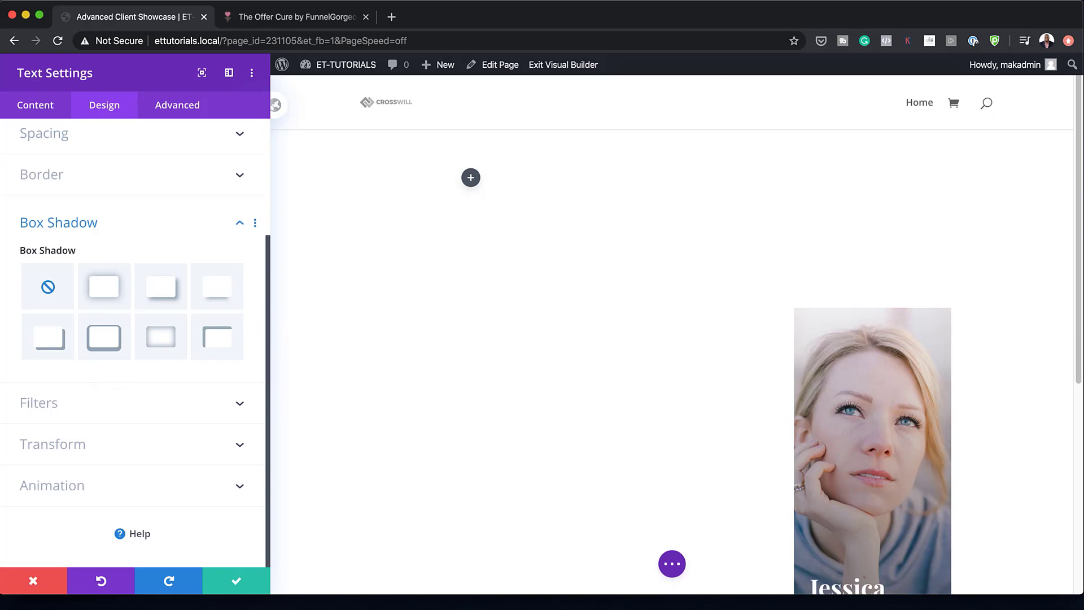
left_click(50, 346)
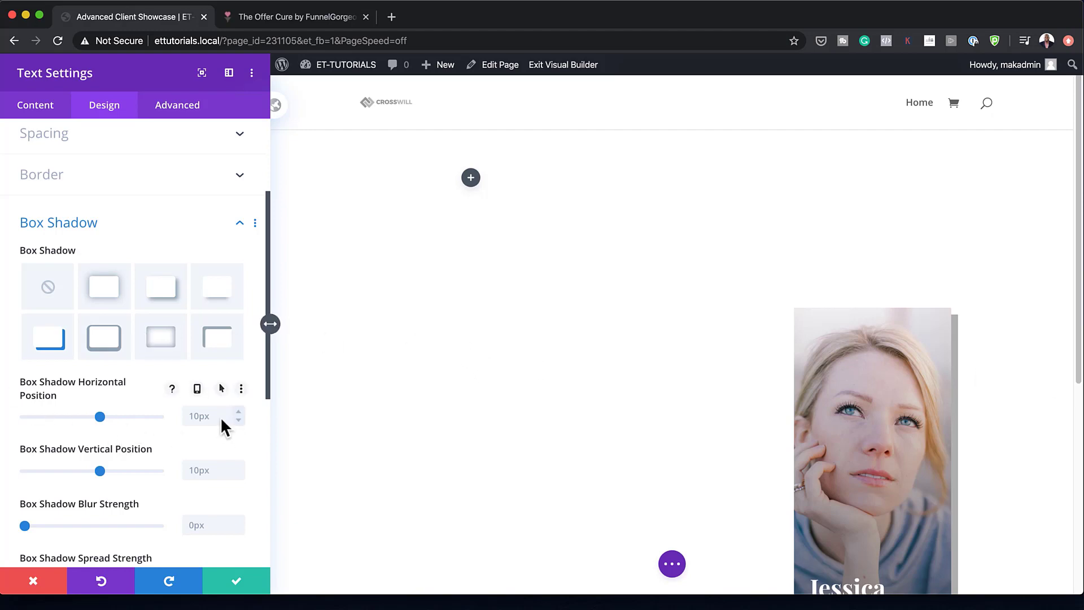
key("Delete")
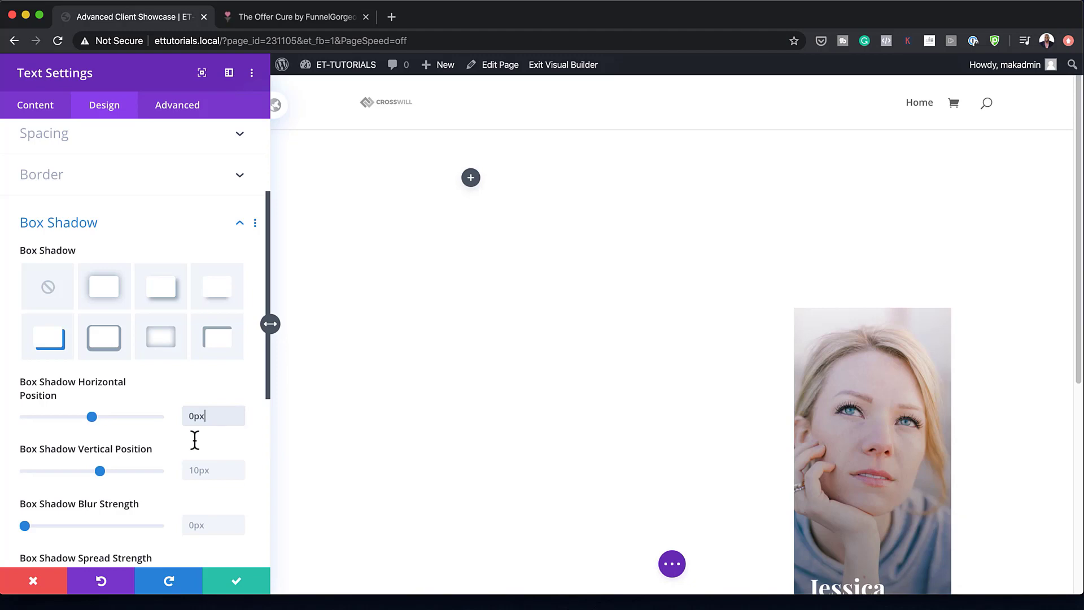
double_click(207, 472)
type("0")
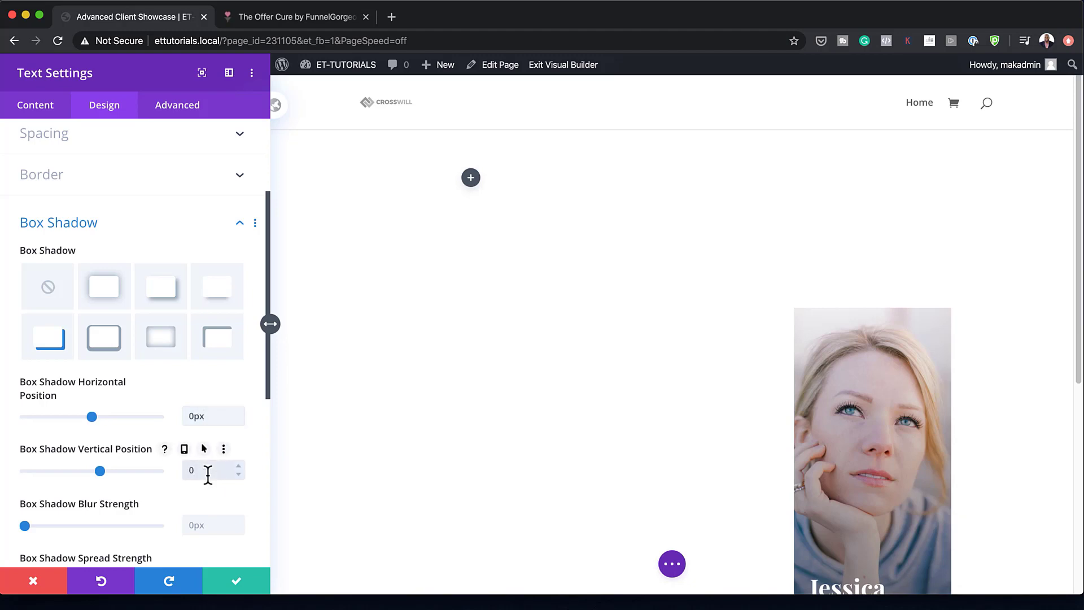
scroll(131, 472, "down", 1)
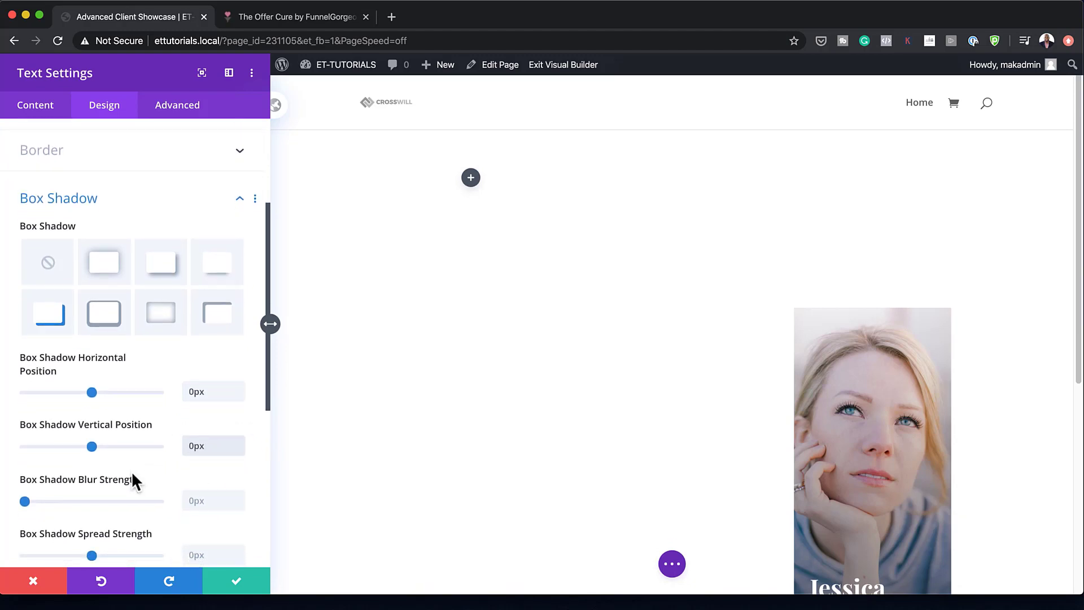
Set the box shadow's spread strength to 7vw and its color to fully opaque #ffcf0f.
scroll(132, 474, "down", 3)
left_click(197, 491)
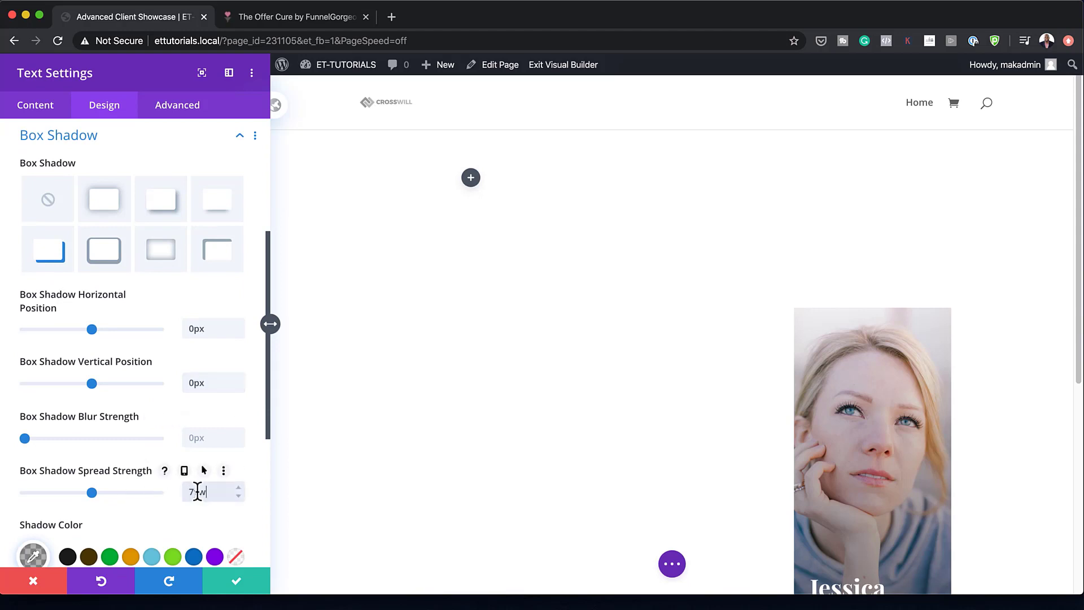
scroll(174, 482, "down", 6)
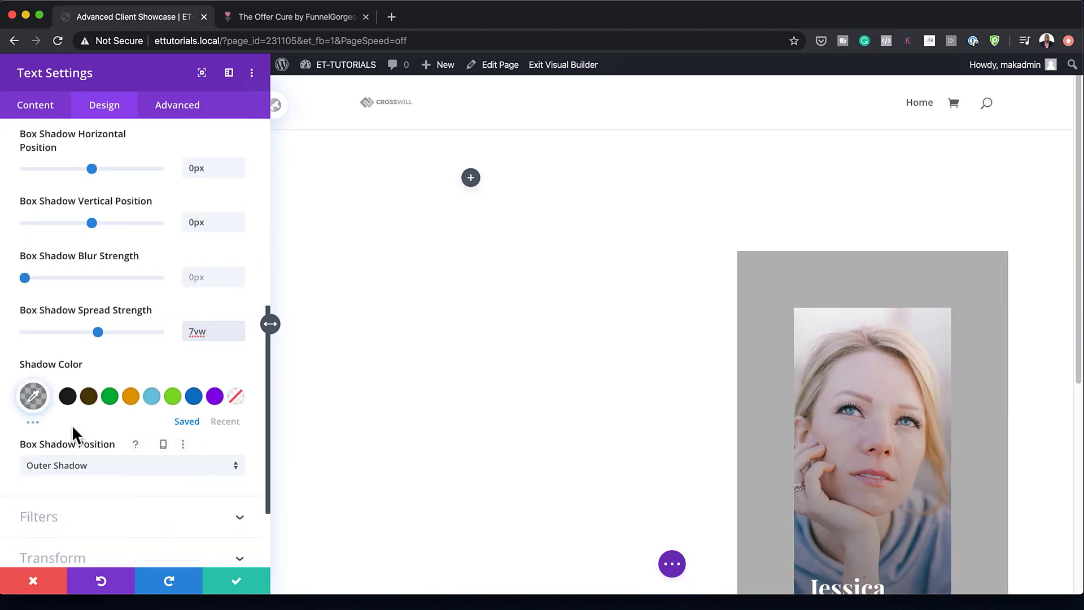
left_click(22, 394)
left_click_drag(225, 459, 229, 402)
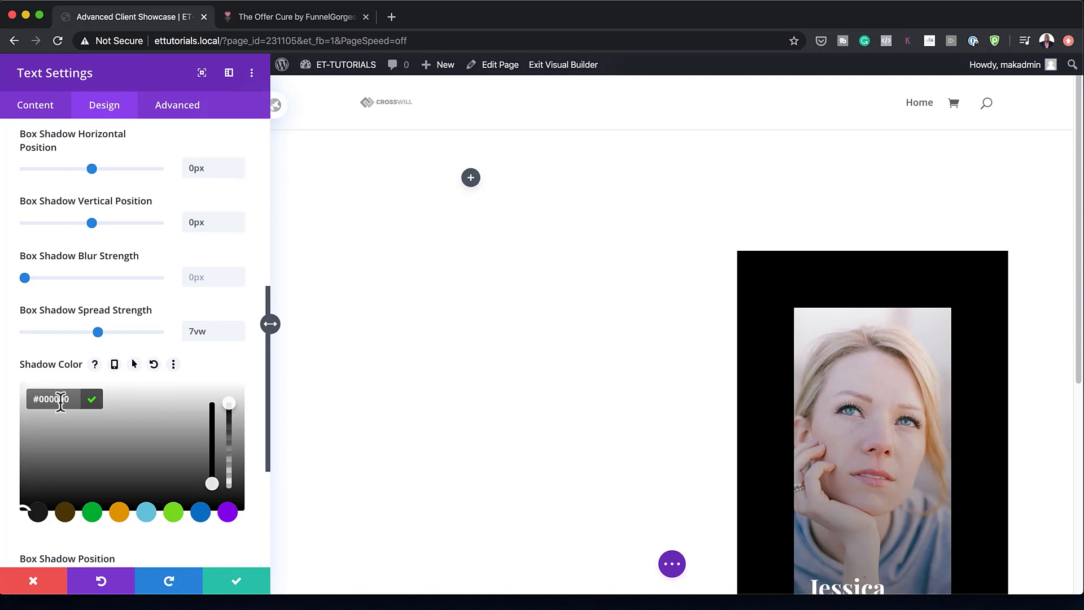
left_click_drag(70, 399, 35, 406)
type("#ffcf0f")
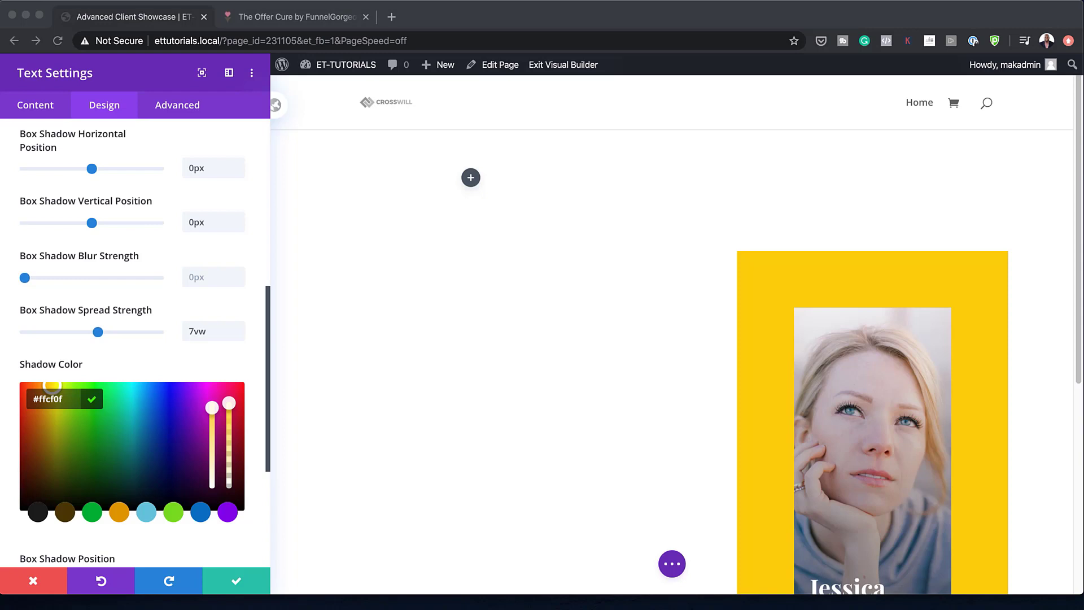
Give the text module the CSS ID photo-display-1 and save its settings.
left_click(192, 113)
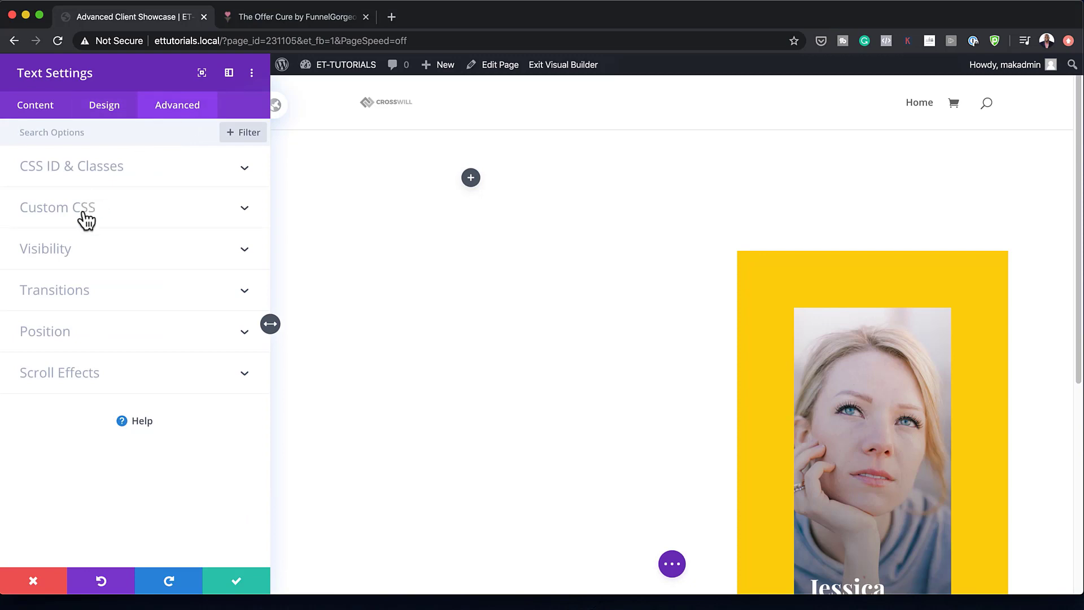
left_click(87, 169)
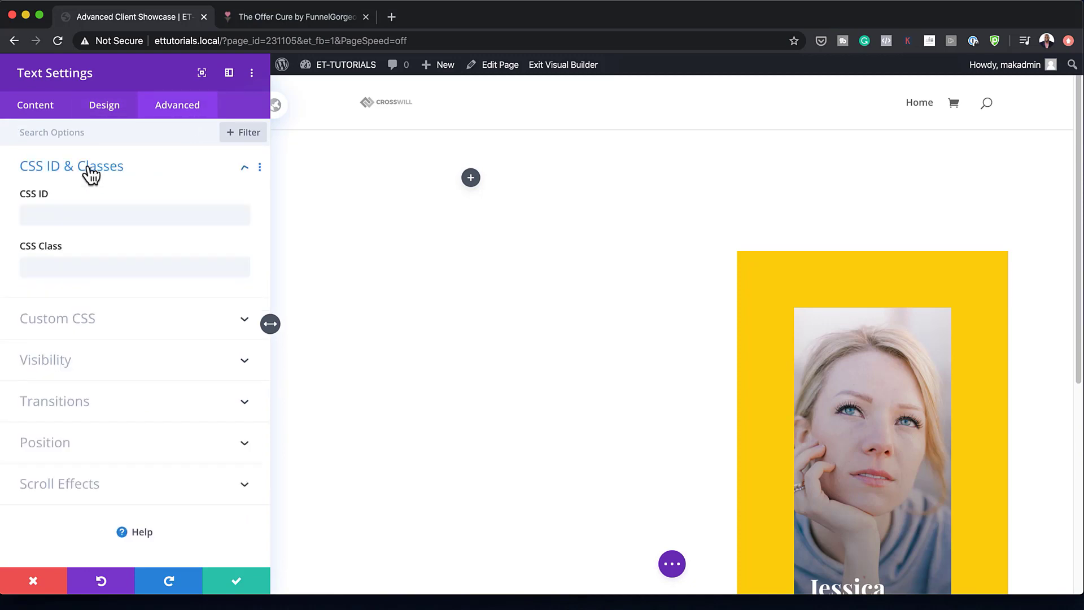
left_click(81, 219)
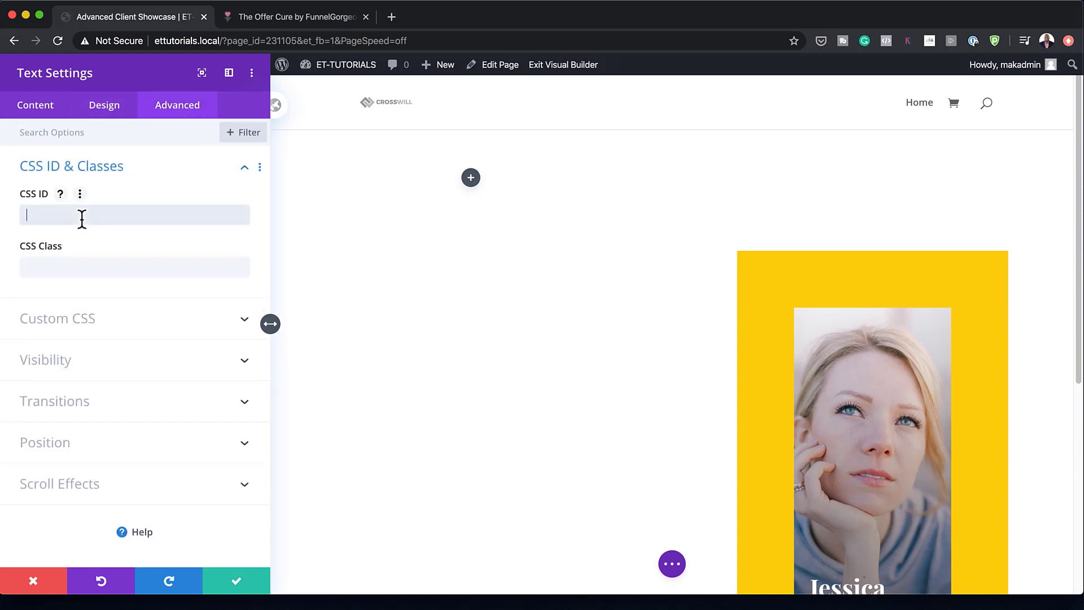
type("photo-display-1")
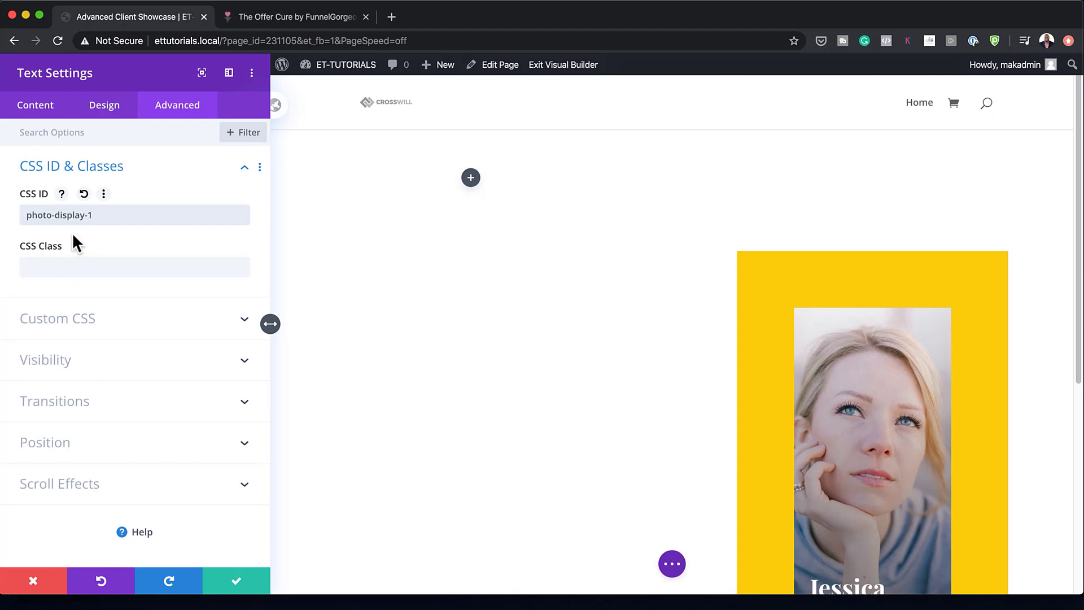
left_click(475, 219)
left_click(236, 581)
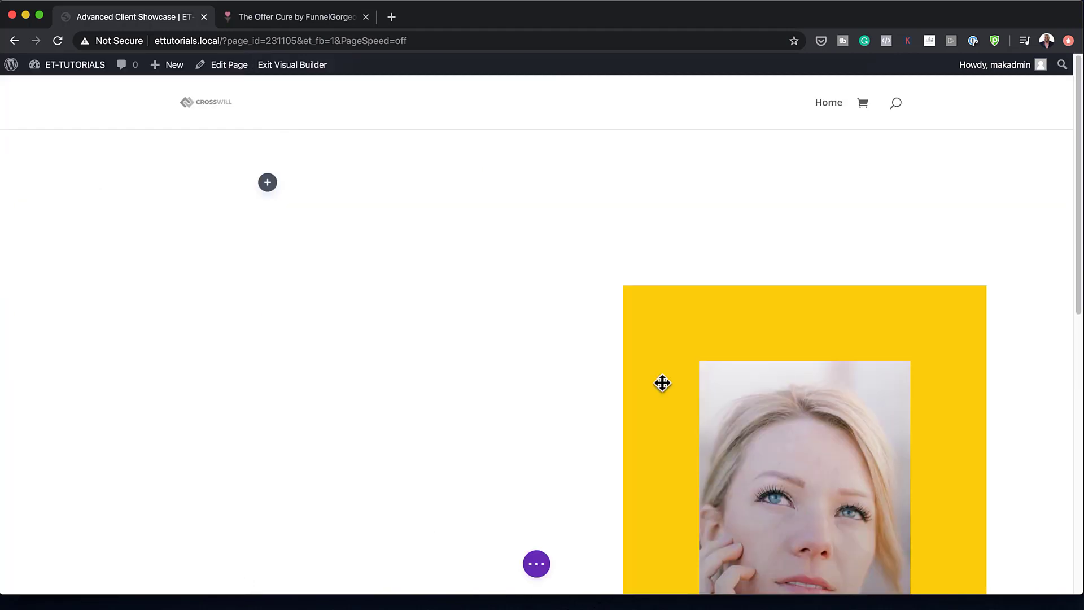
Move the photo text module from the row's second column to its empty first column.
scroll(662, 384, "down", 3)
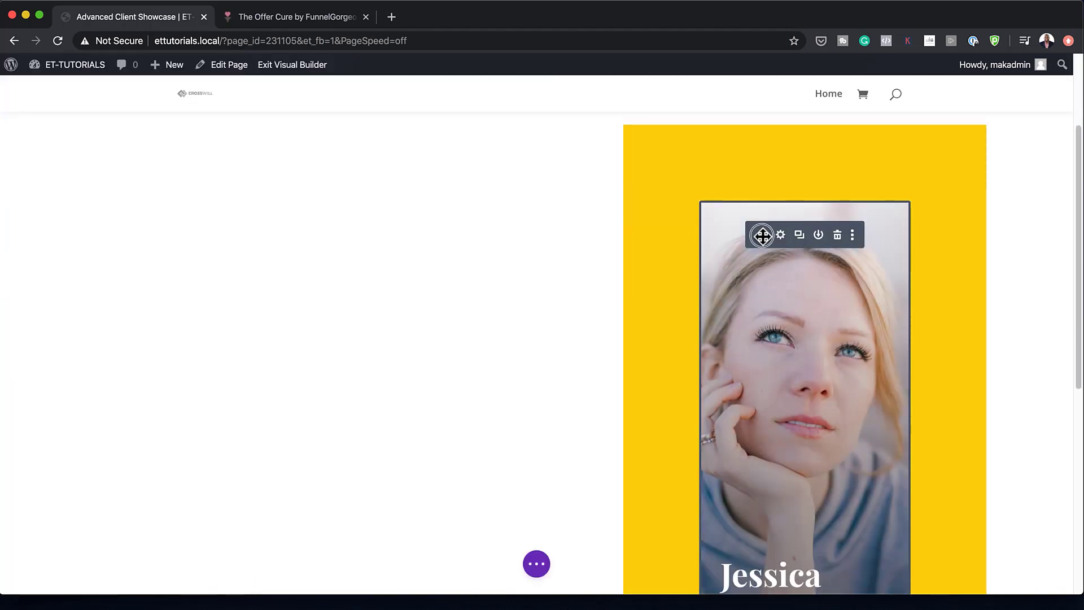
left_click_drag(762, 235, 162, 276)
scroll(683, 394, "down", 5)
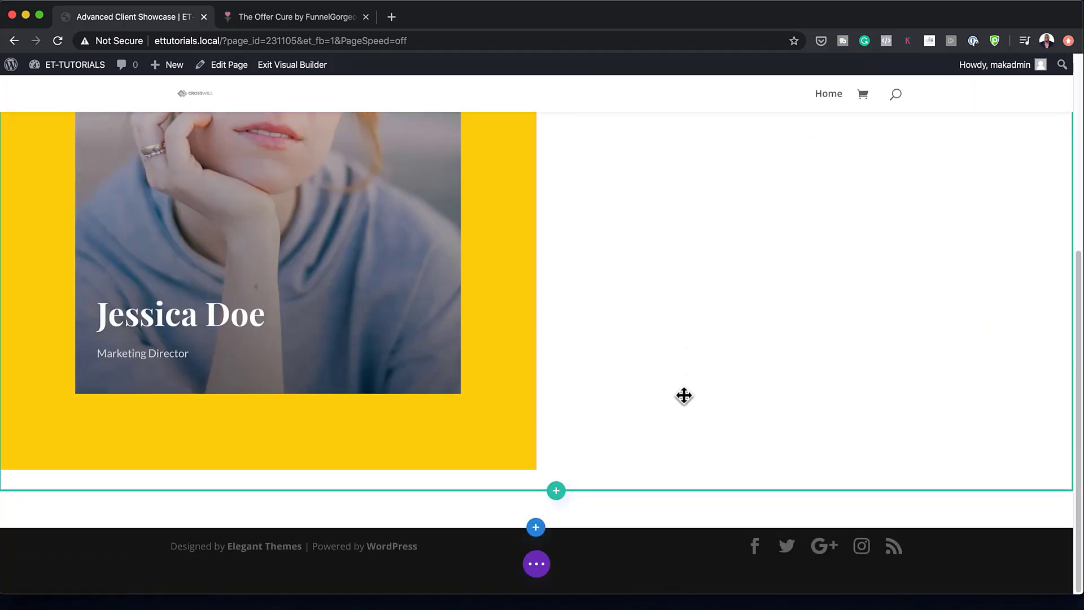
scroll(684, 395, "up", 5)
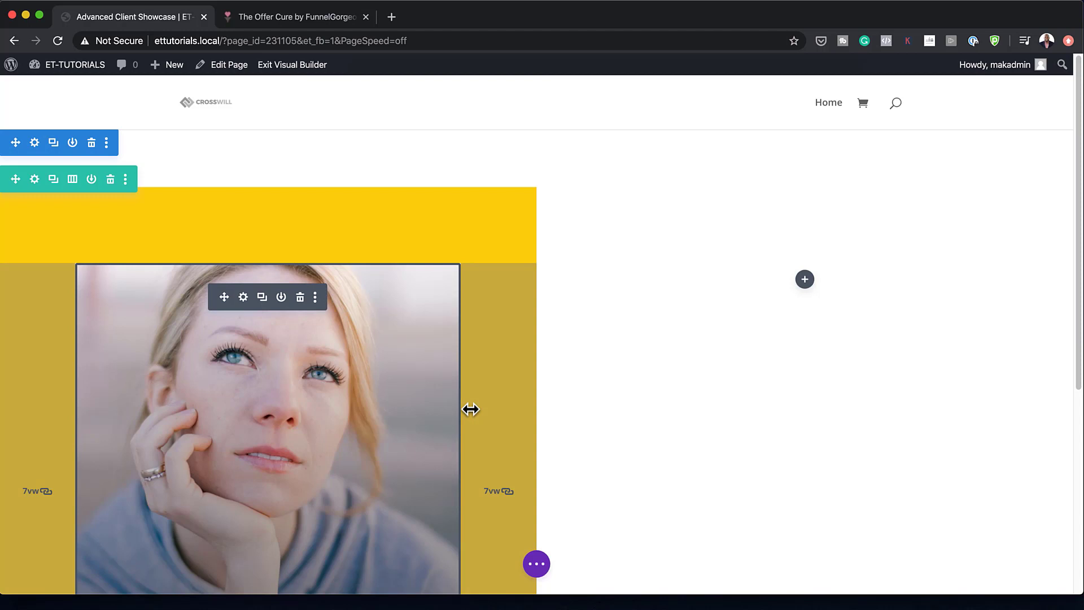
Duplicate the photo text module in the row's first column.
scroll(470, 408, "down", 3)
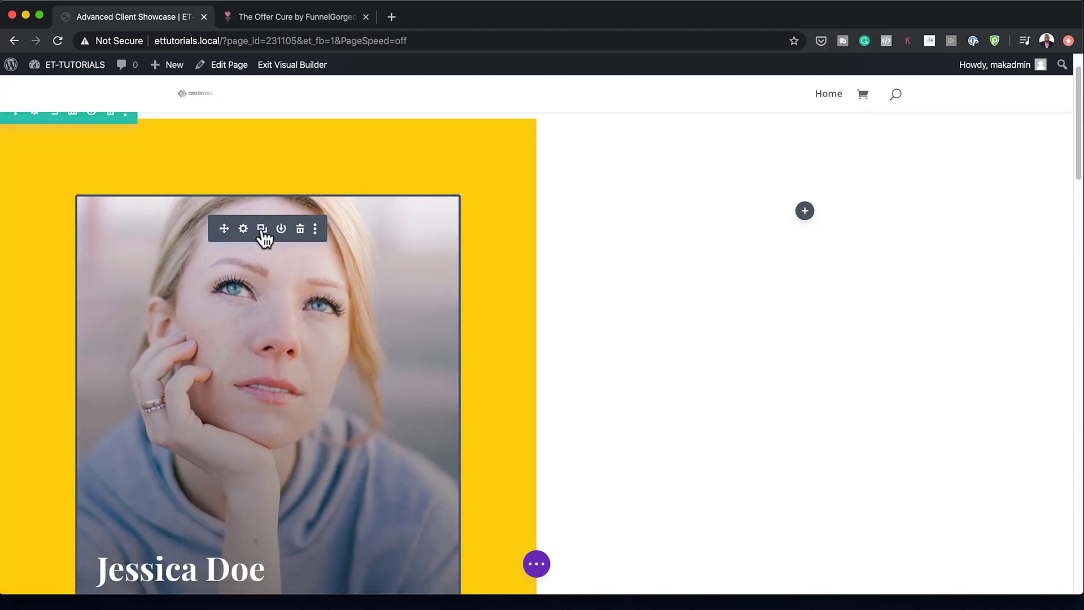
left_click(262, 229)
scroll(492, 401, "down", 10)
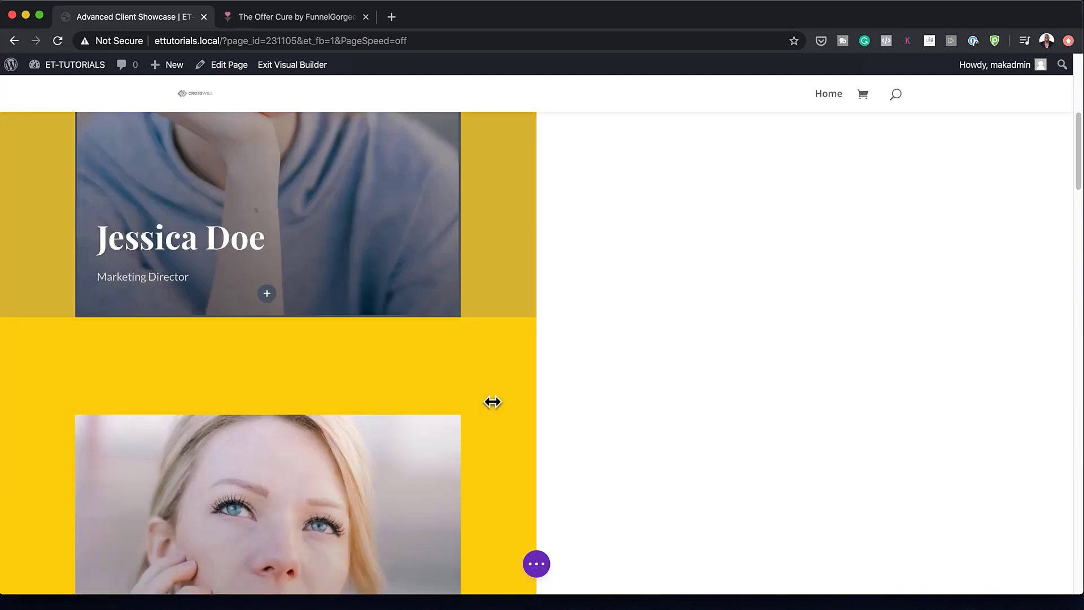
Look over the stacked copies of the client photo module in the row's first column.
scroll(492, 402, "down", 15)
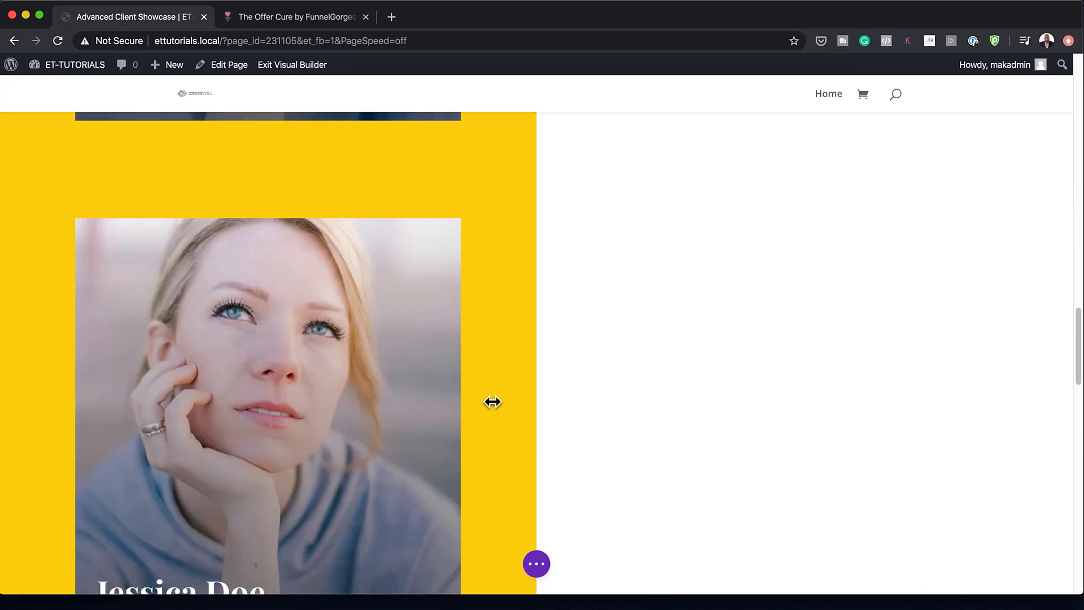
scroll(493, 402, "down", 10)
scroll(492, 402, "up", 4)
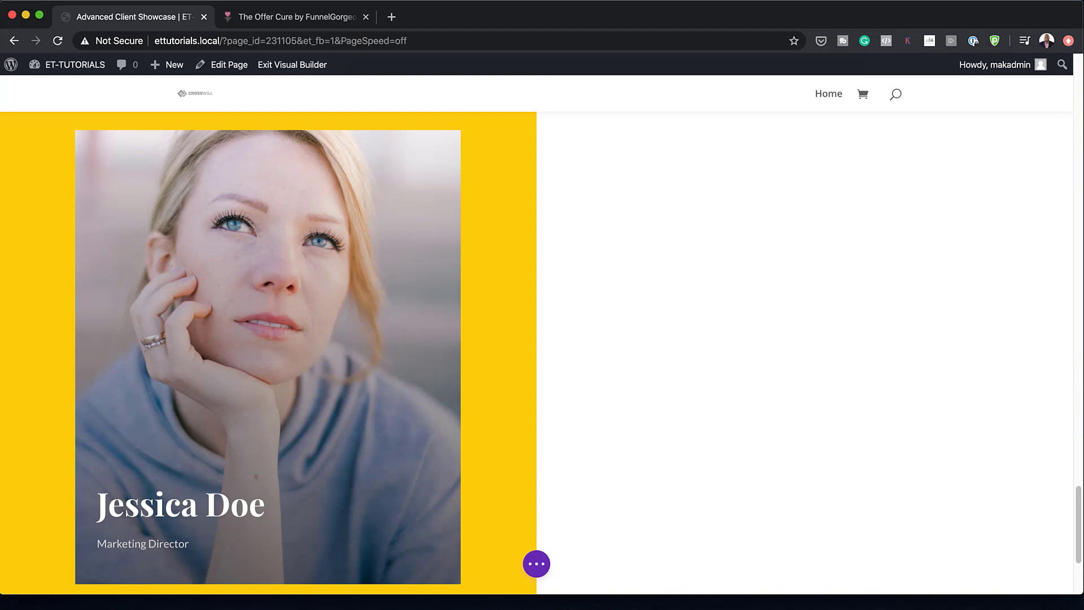
scroll(363, 411, "up", 20)
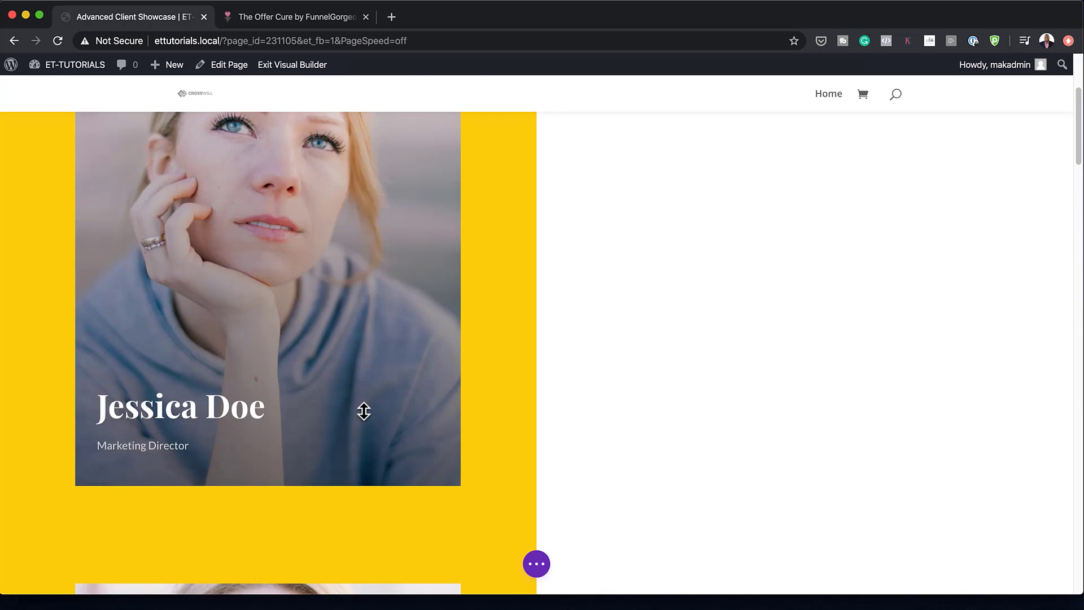
scroll(364, 411, "up", 5)
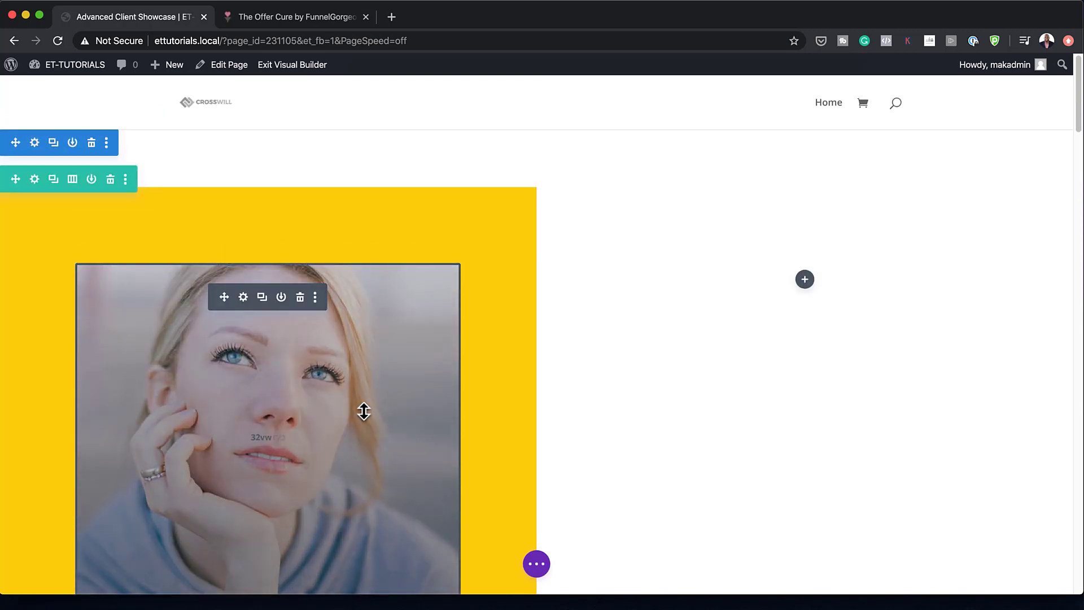
scroll(358, 439, "down", 6)
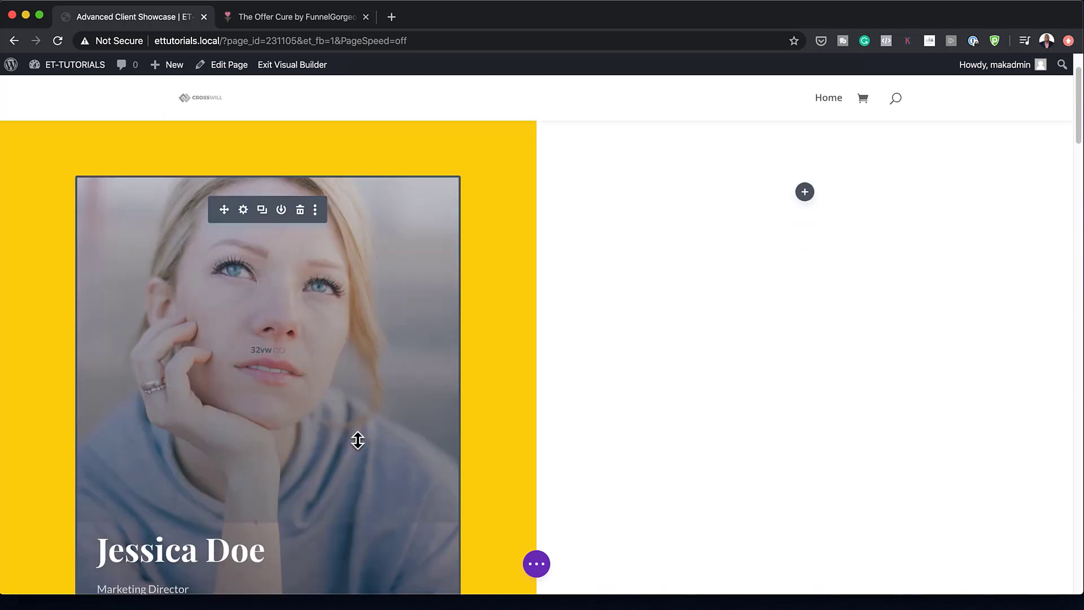
scroll(358, 440, "down", 2)
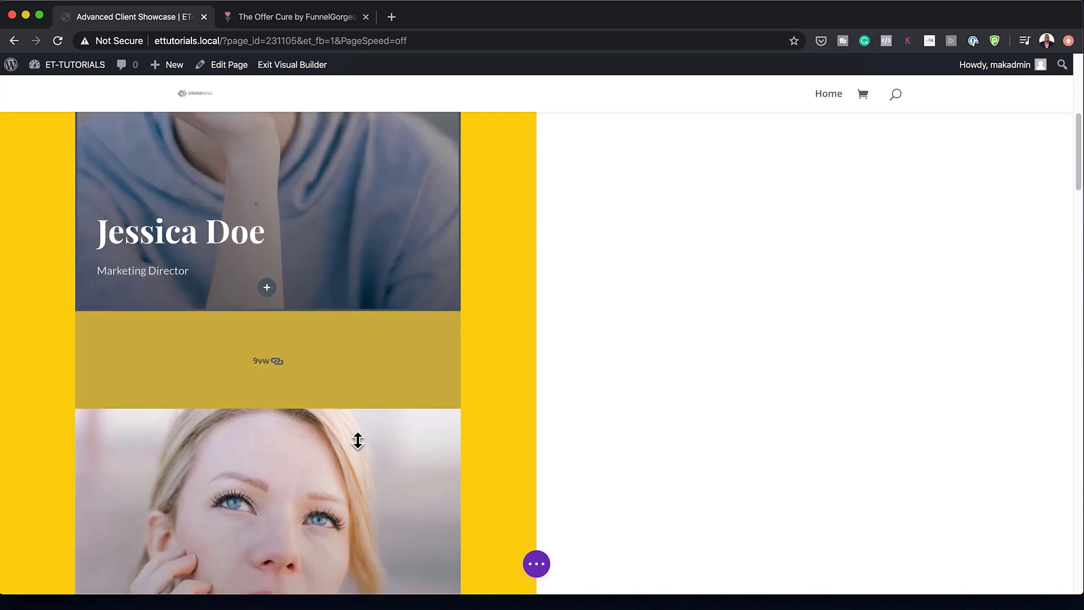
Replace the client's first name in the second photo module's heading, keeping the surname.
scroll(305, 474, "down", 4)
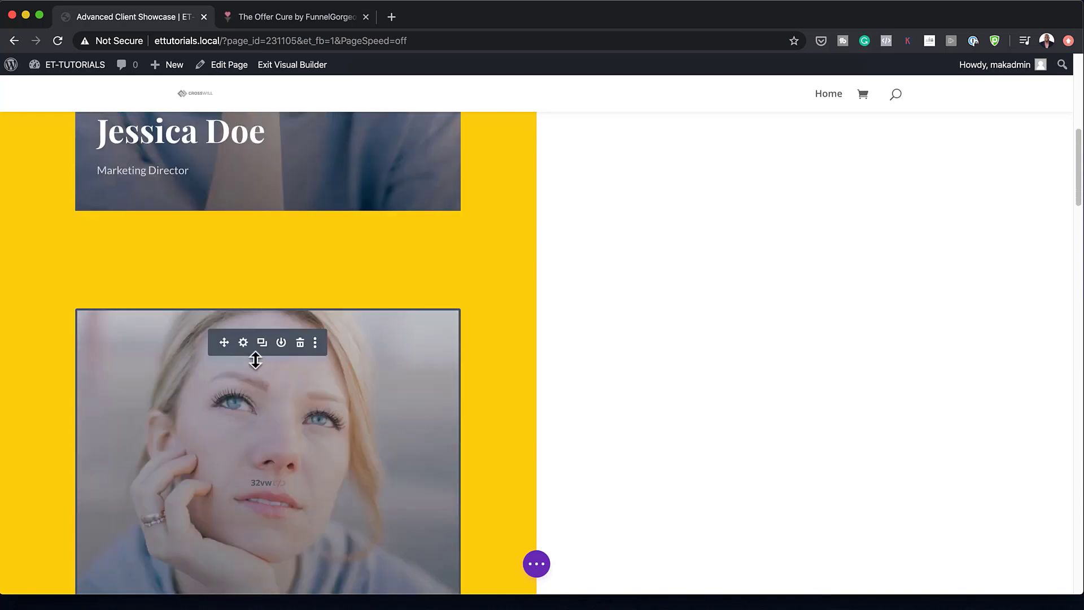
left_click(244, 344)
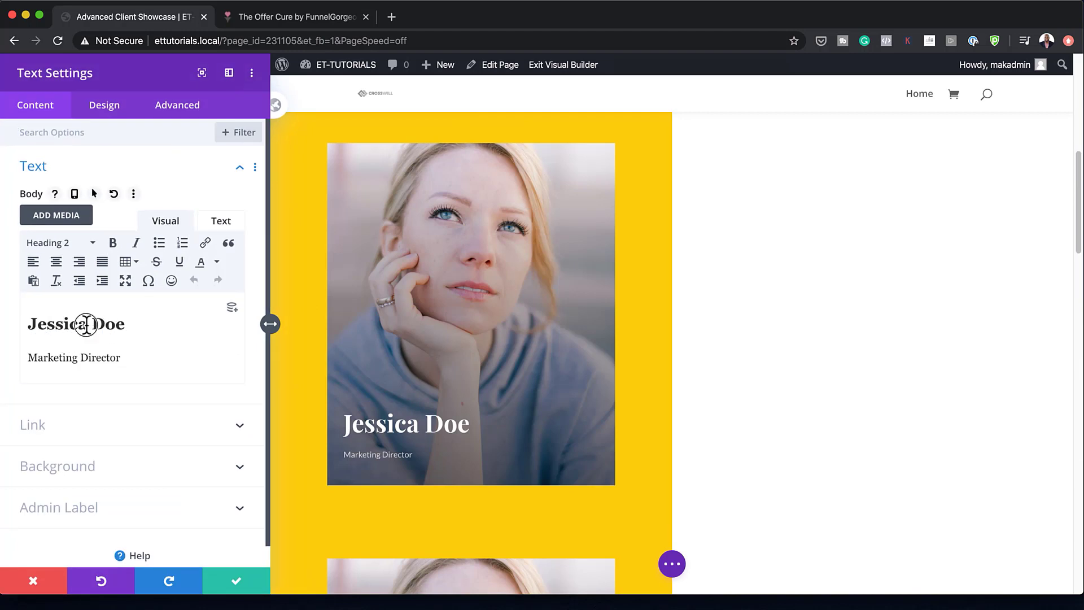
left_click_drag(86, 324, 26, 317)
type("John")
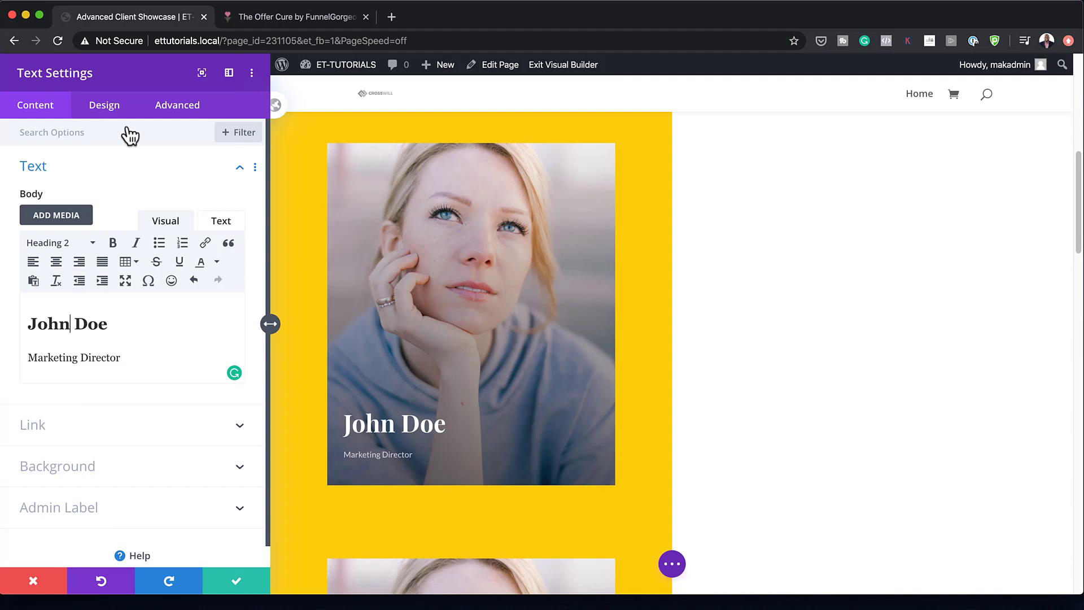
Change the second photo module's background image to the media library photo of the man in a purple shirt.
scroll(152, 404, "down", 1)
left_click(60, 446)
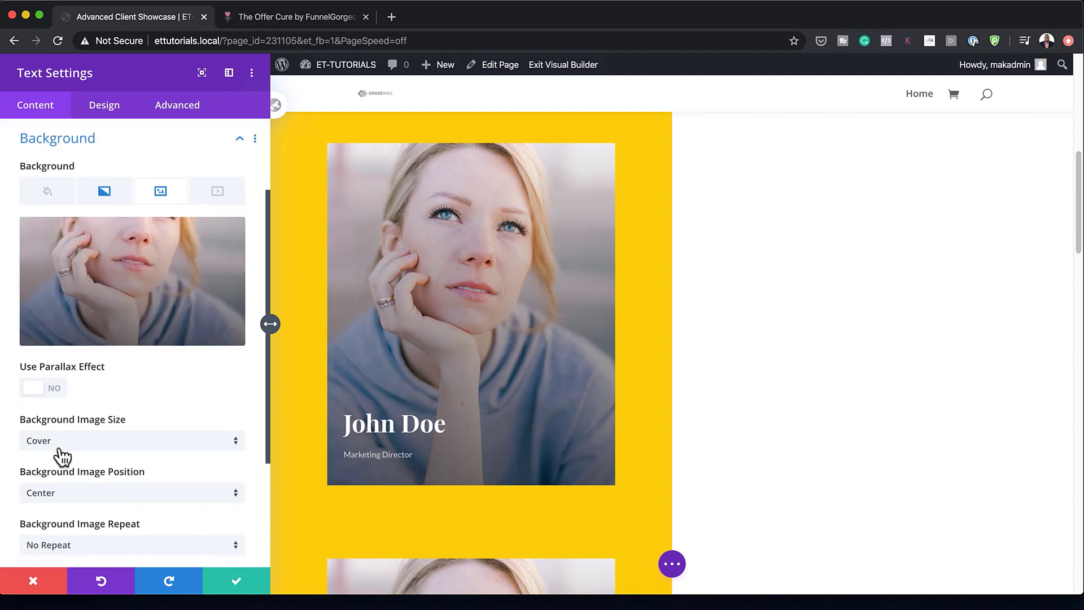
left_click(155, 273)
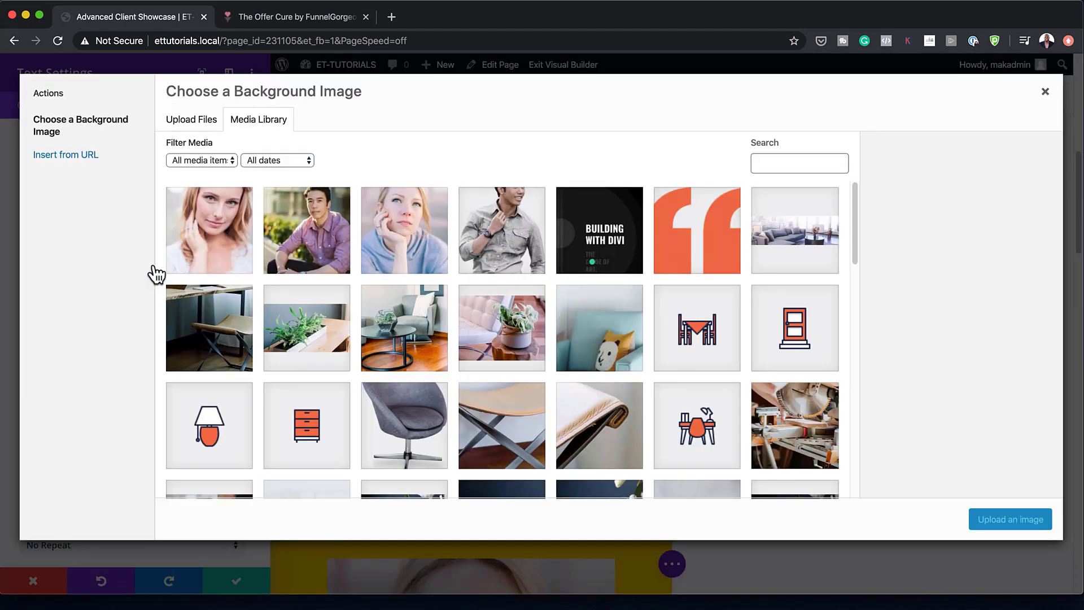
left_click(320, 256)
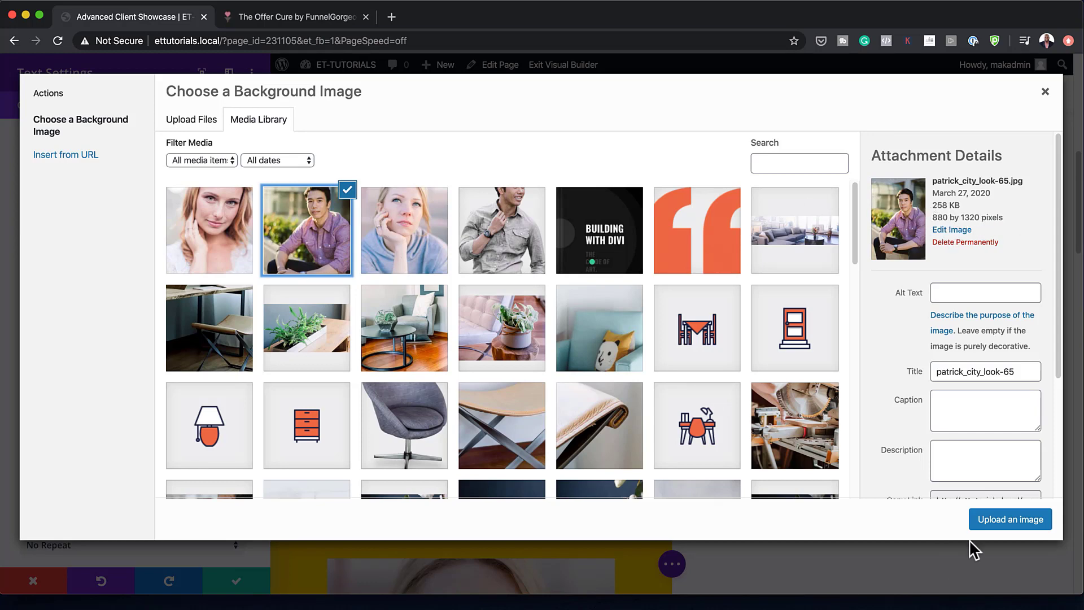
left_click(1019, 529)
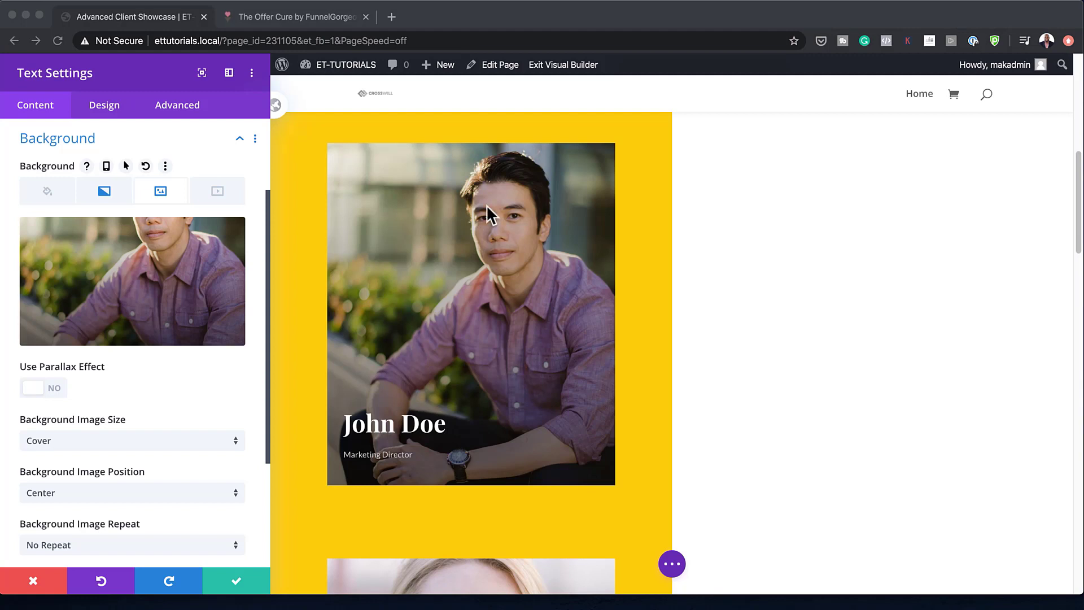
Set the second photo module's box shadow color to #9f89ed and save its settings.
left_click(114, 105)
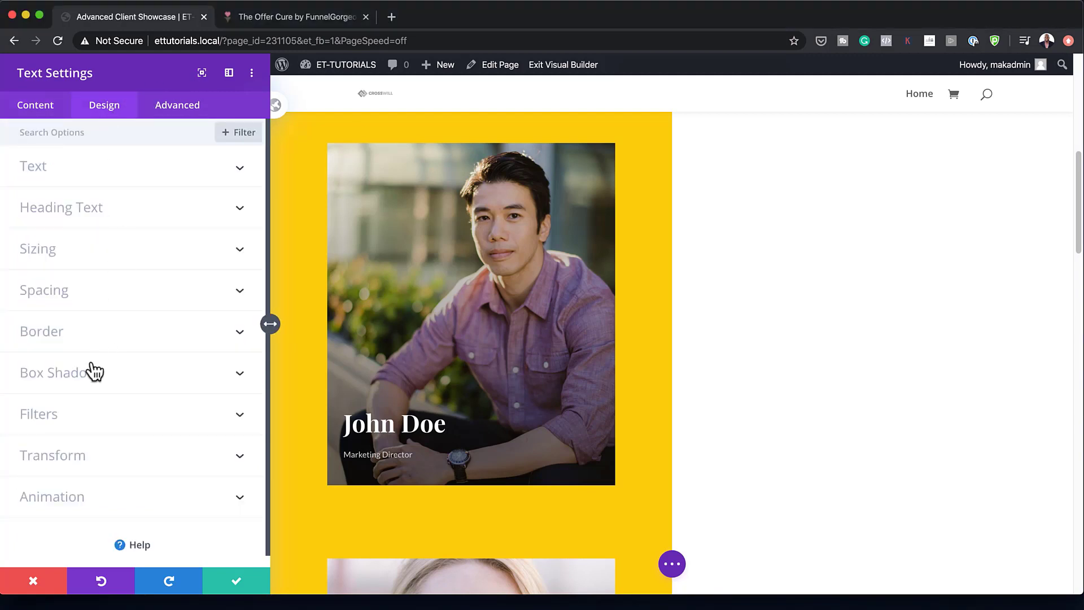
left_click(61, 332)
scroll(111, 450, "down", 4)
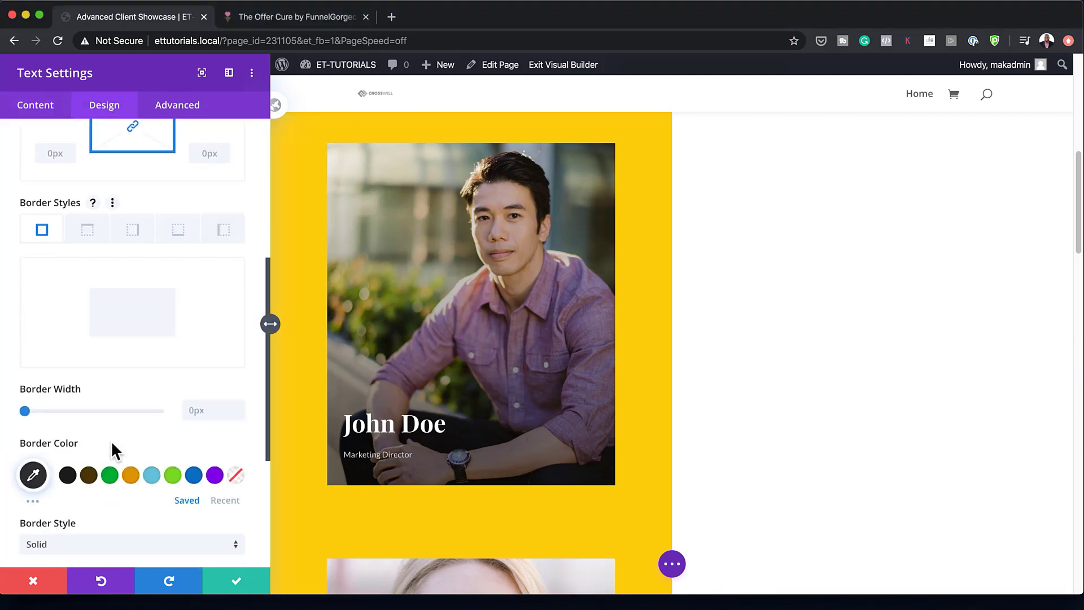
scroll(162, 383, "down", 5)
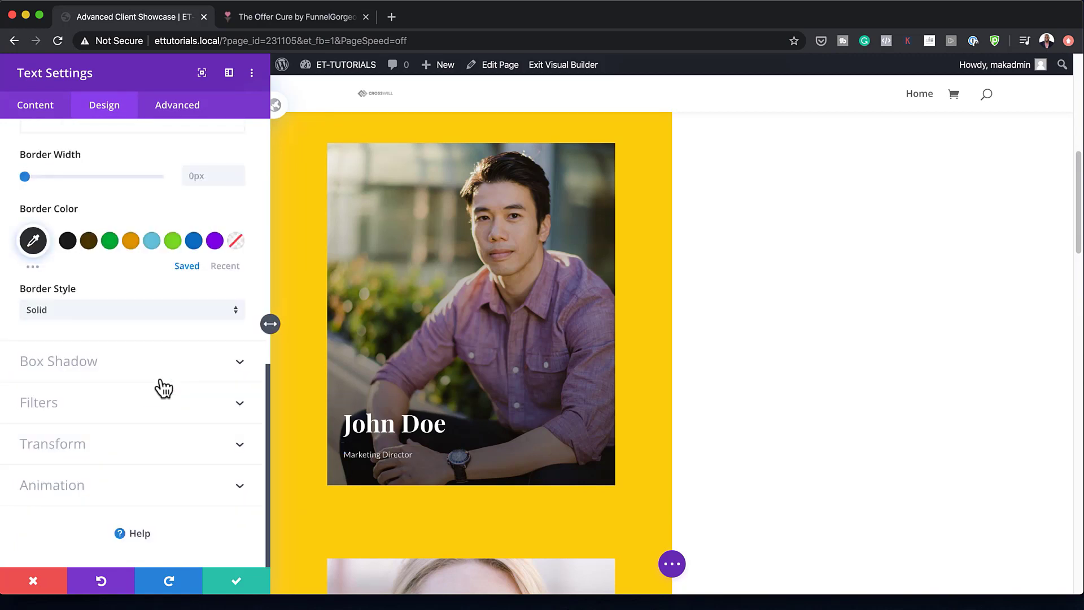
left_click(90, 375)
scroll(140, 410, "down", 3)
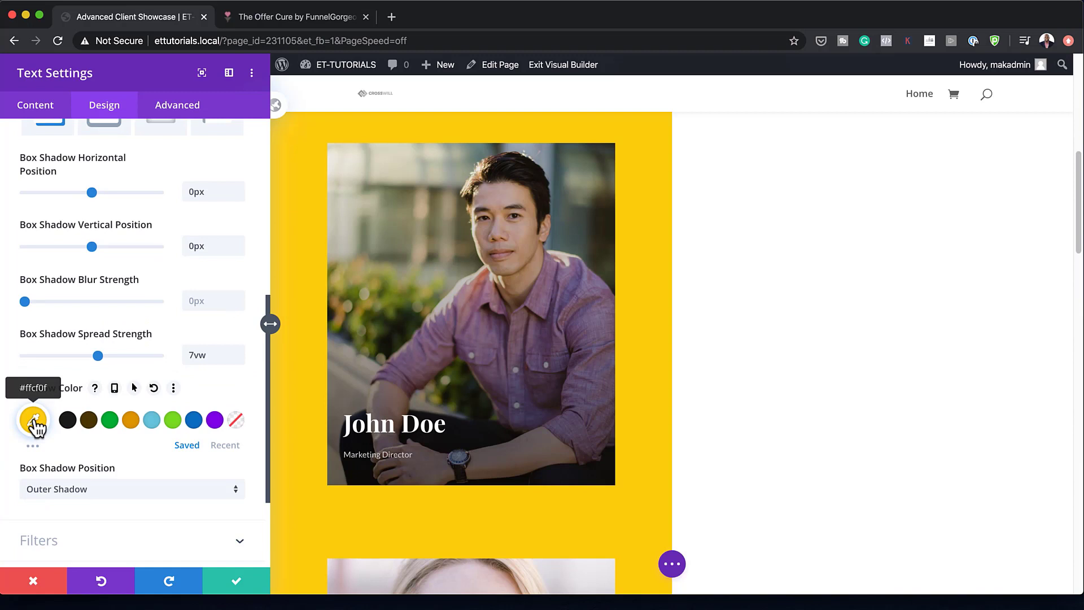
left_click(34, 421)
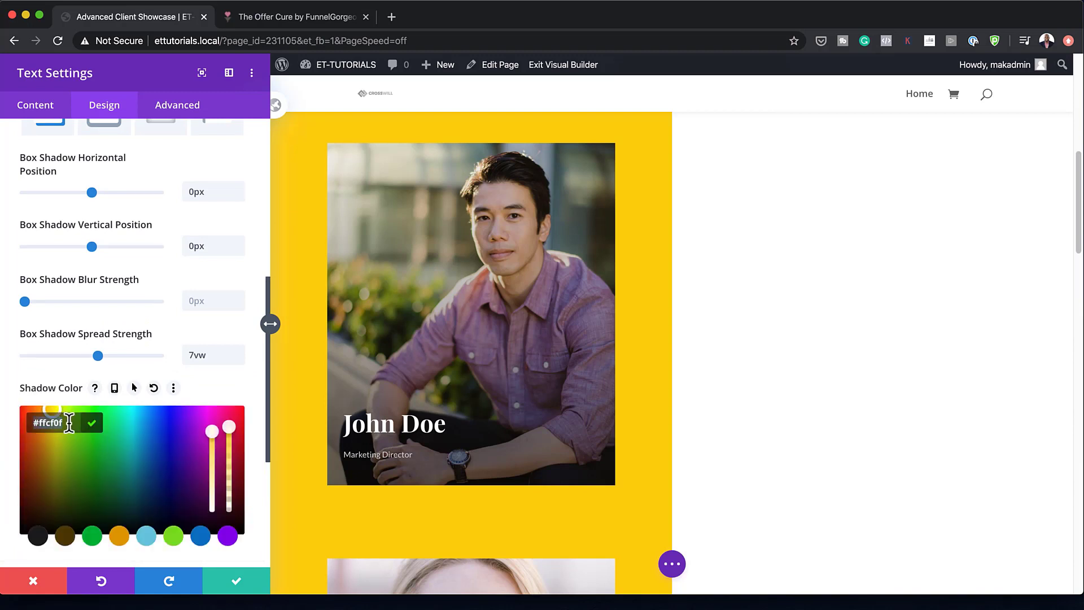
type("#9f89ed")
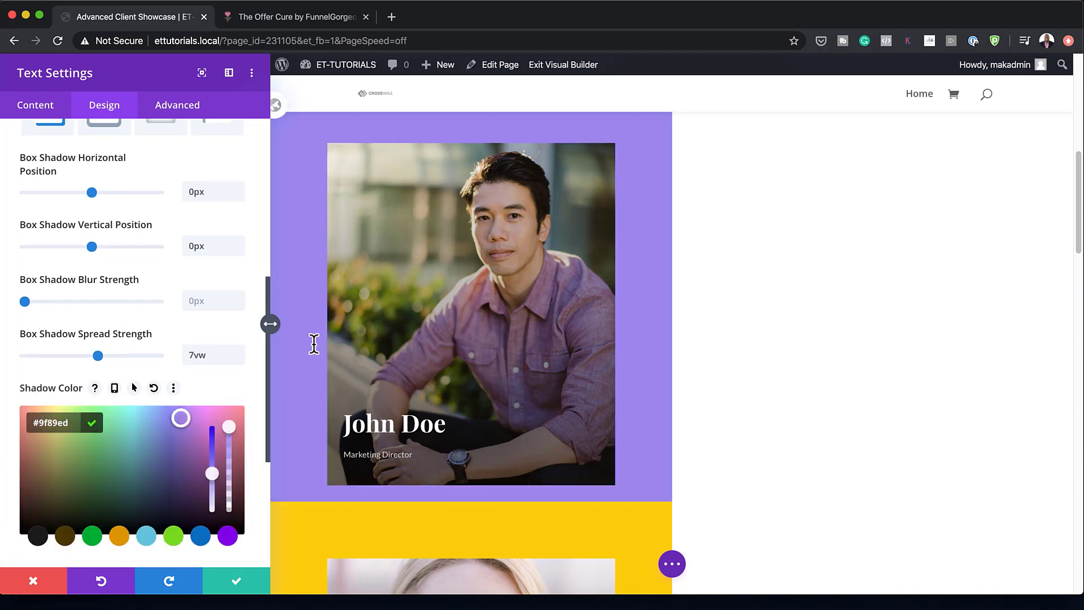
left_click(236, 589)
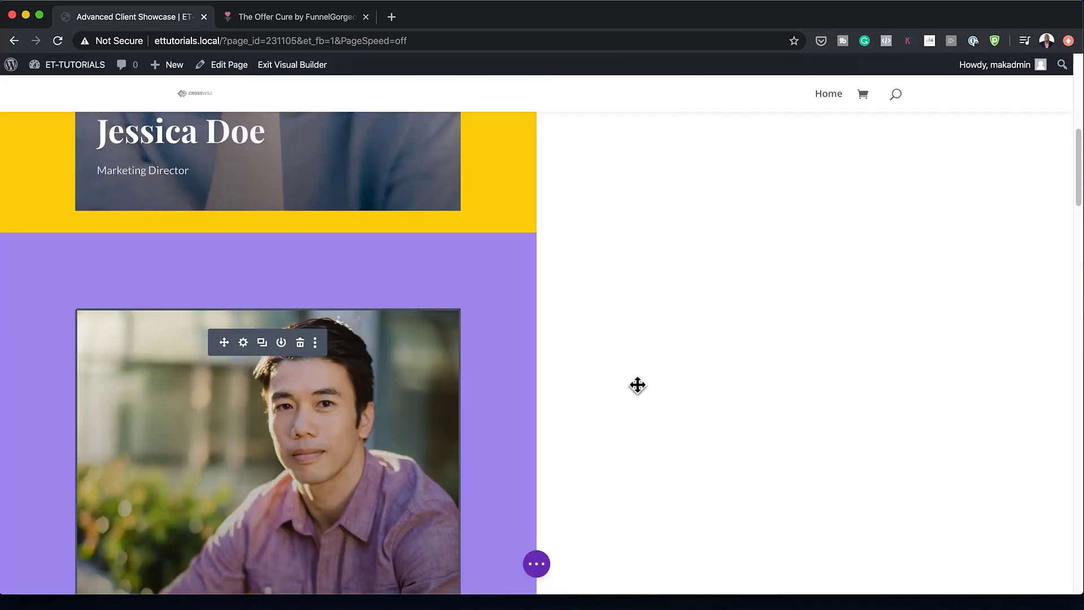
Expand the page builder controls and review the colored frames around the photo modules, returning to the first module.
scroll(637, 384, "down", 3)
scroll(637, 384, "down", 4)
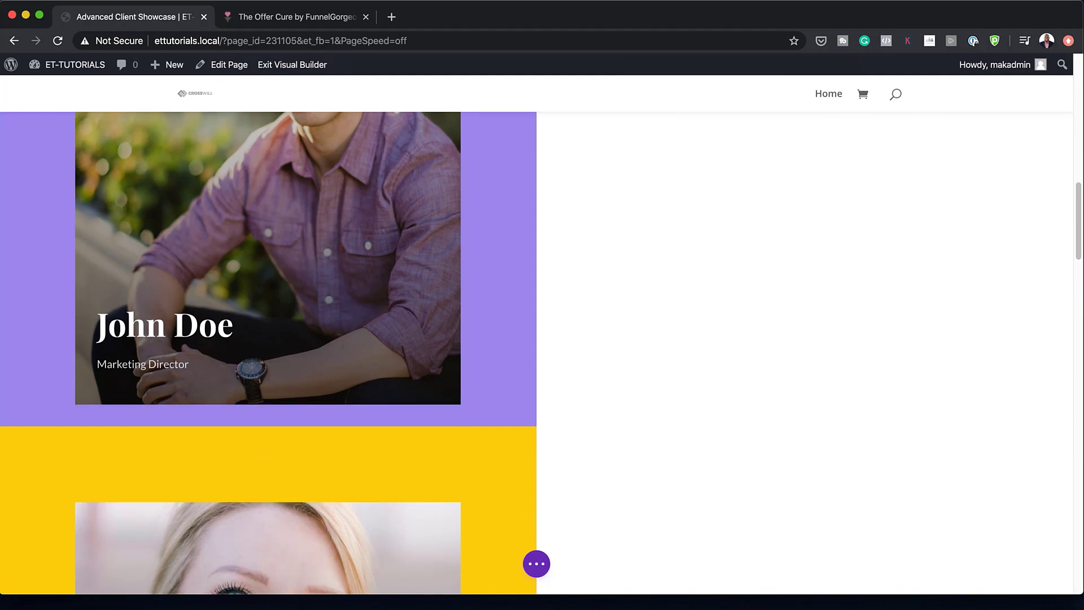
left_click(537, 563)
scroll(458, 299, "up", 10)
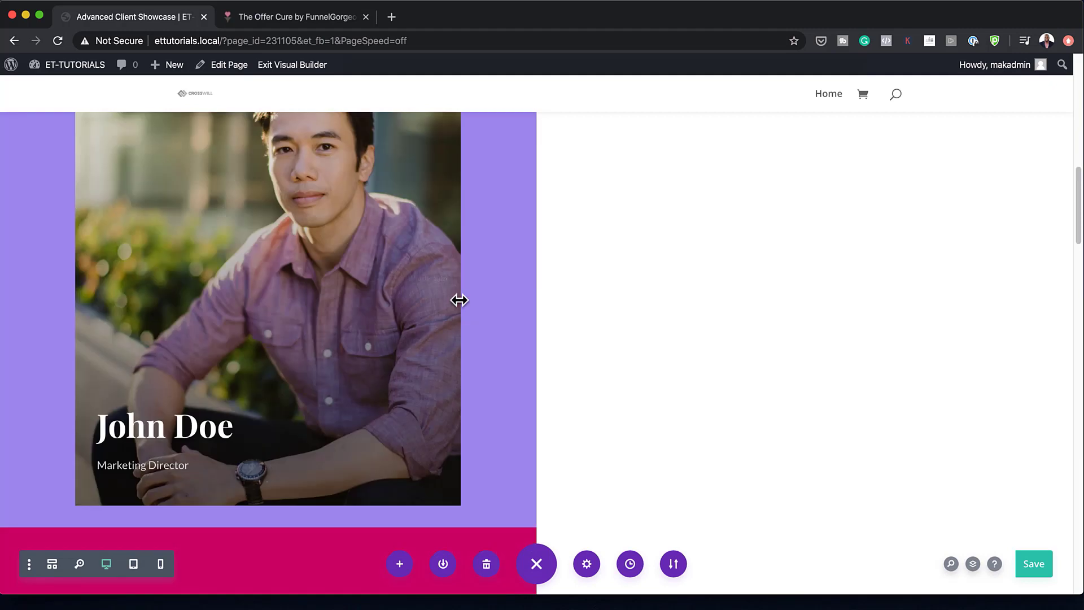
scroll(457, 299, "up", 4)
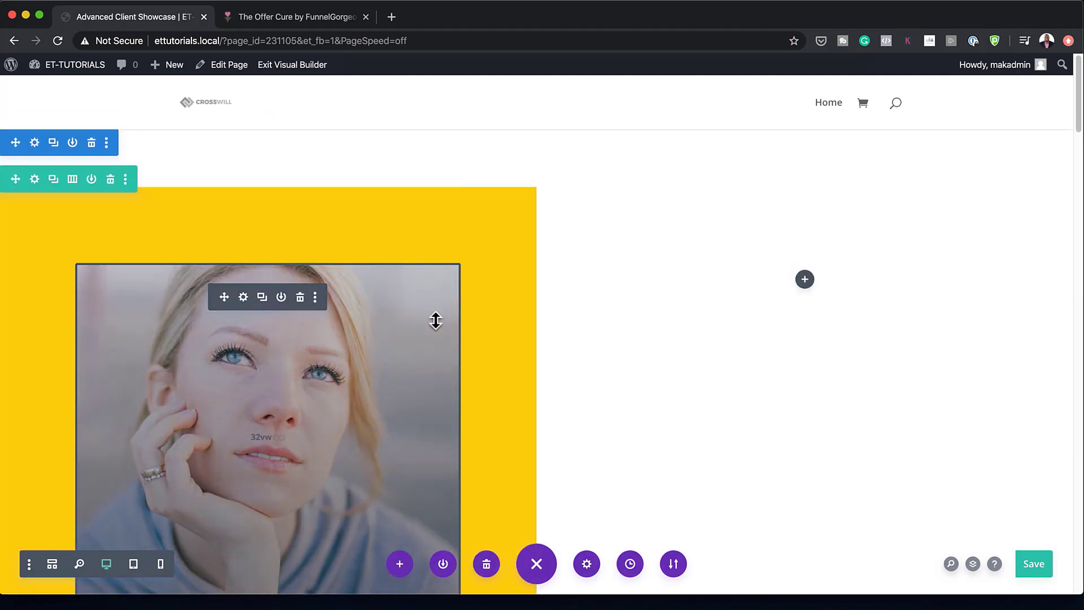
scroll(436, 320, "down", 4)
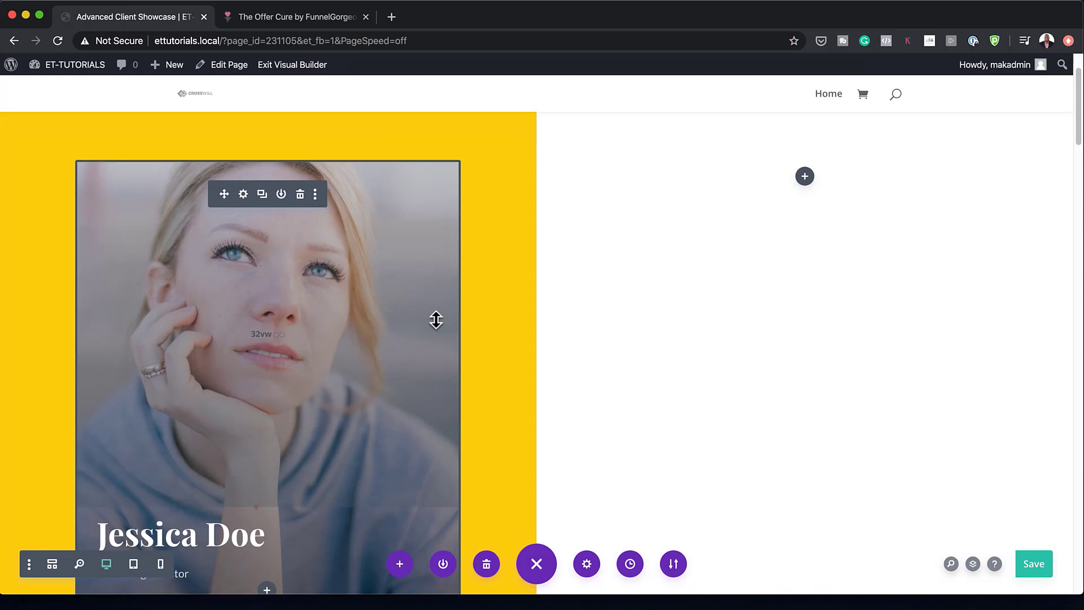
scroll(436, 320, "down", 1)
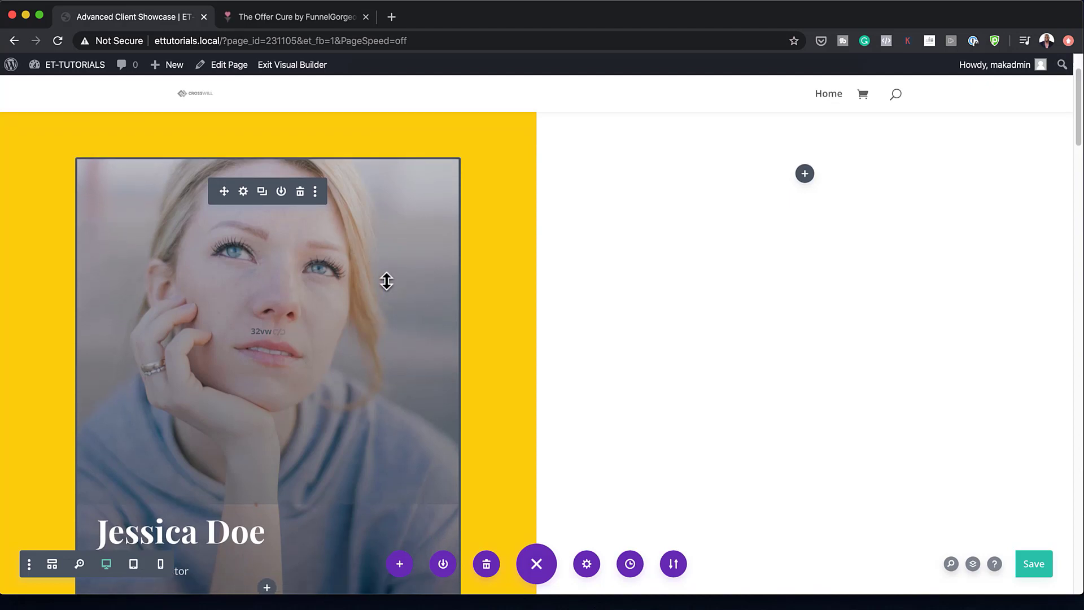
Check the CSS ID of the first, yellow-framed photo module and close its settings without changes.
left_click(243, 192)
left_click(181, 108)
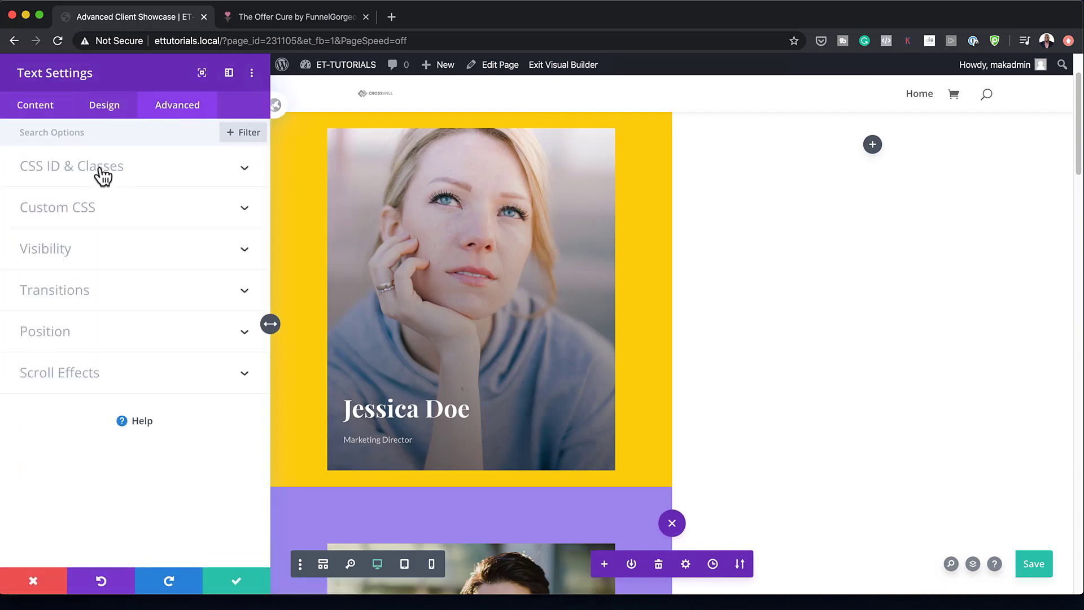
left_click(102, 169)
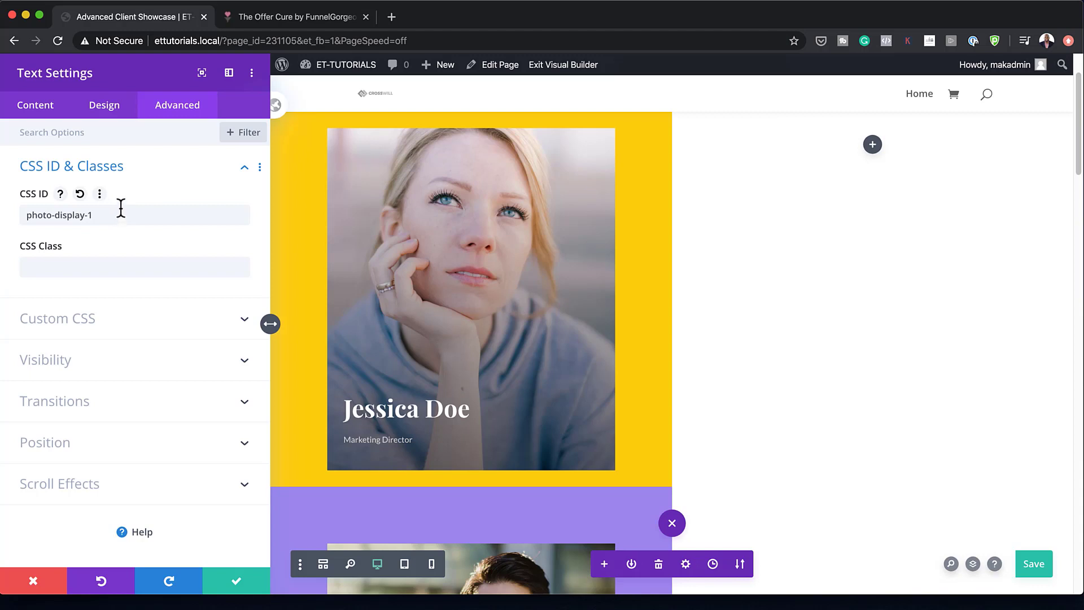
left_click(34, 584)
Edit the CSS ID of the second, purple-framed photo module and save its settings.
scroll(272, 406, "down", 6)
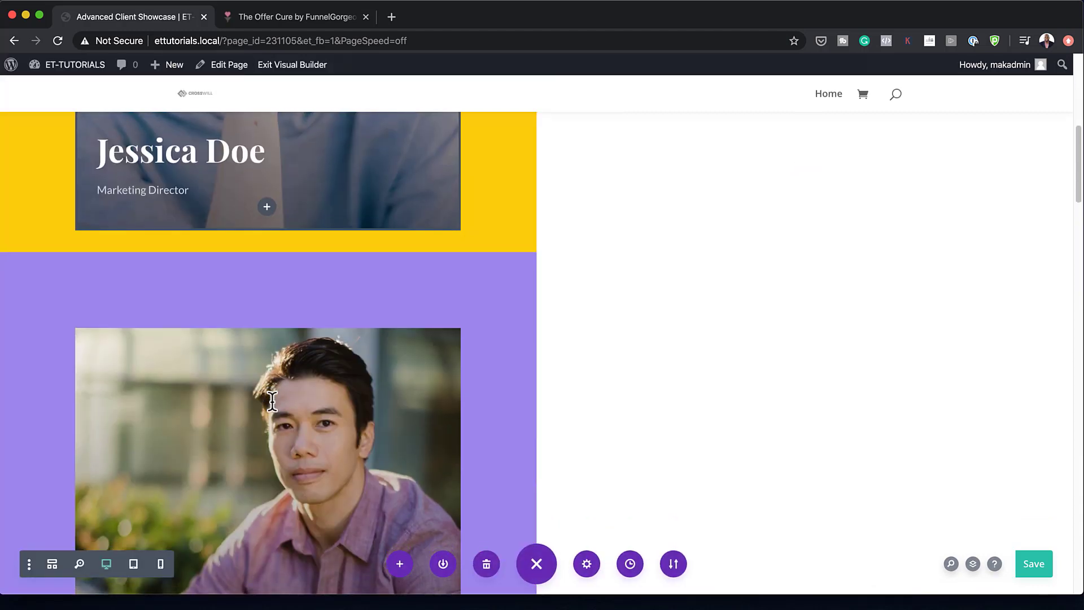
mouse_move(252, 431)
left_click(244, 364)
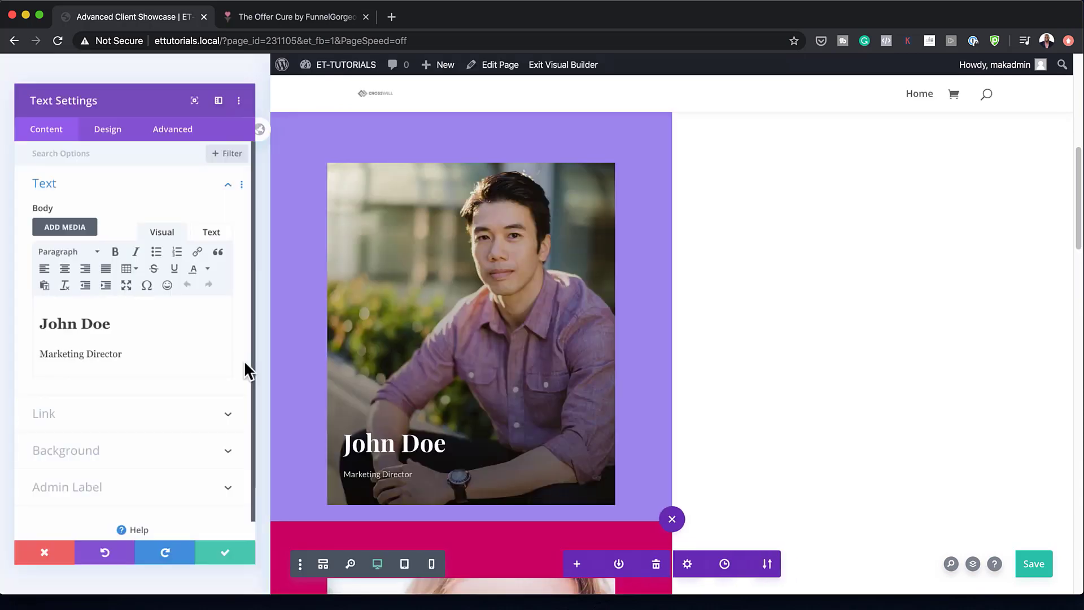
left_click(179, 109)
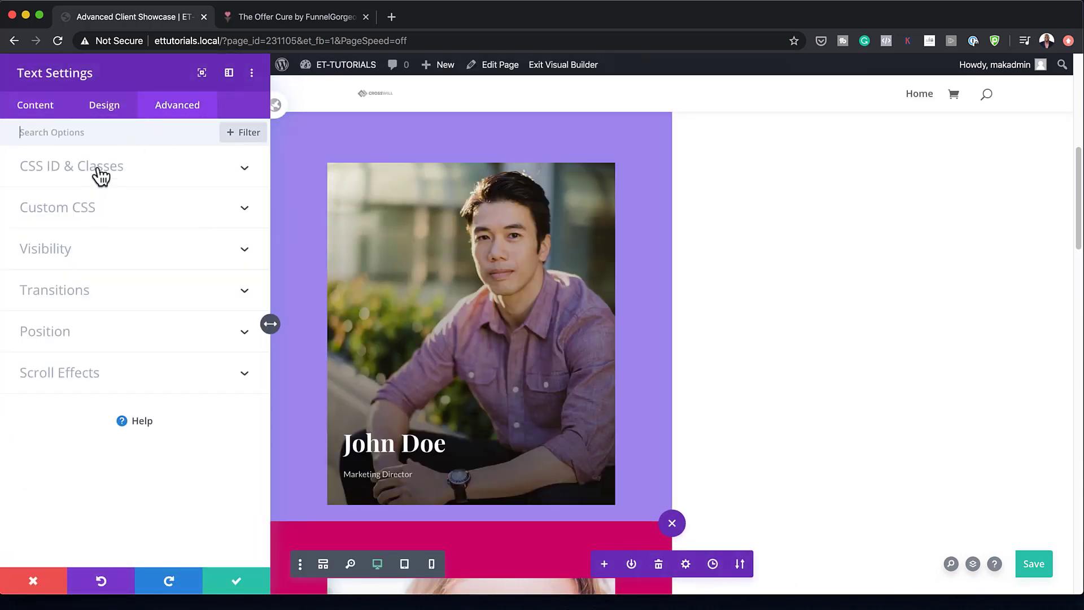
left_click(101, 170)
left_click(108, 219)
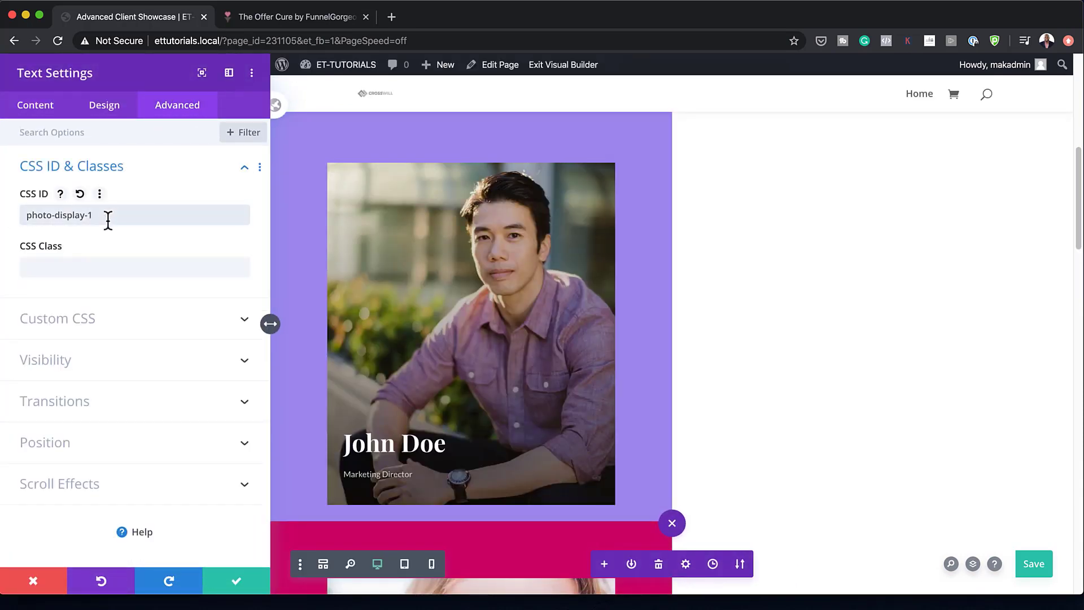
left_click(236, 580)
Change the CSS ID of the third, pink-framed photo module to photo-display-3 and save its settings.
scroll(369, 448, "down", 4)
scroll(369, 449, "down", 5)
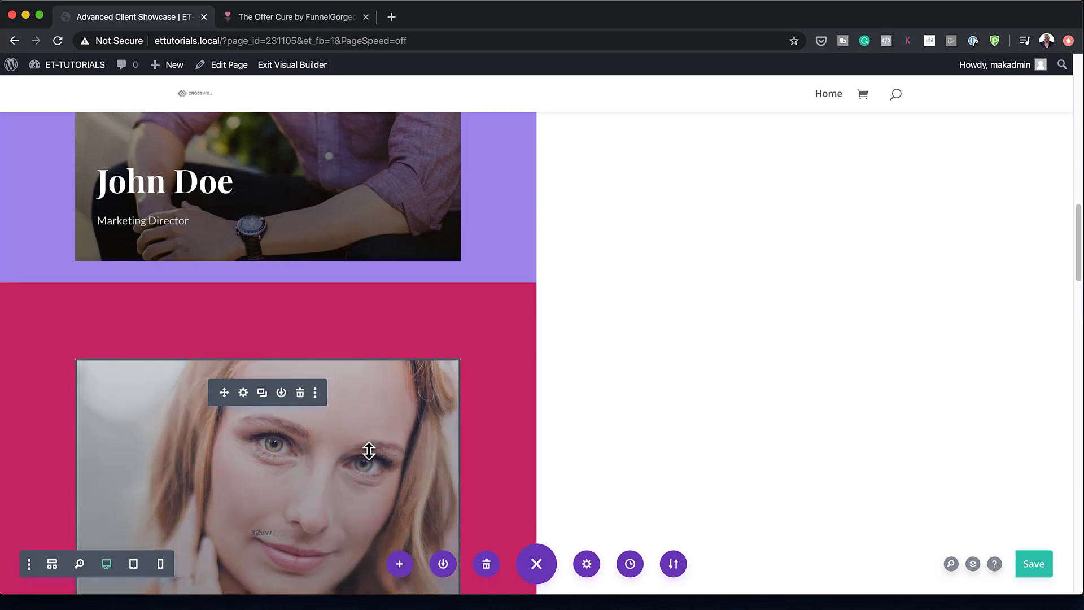
left_click(241, 387)
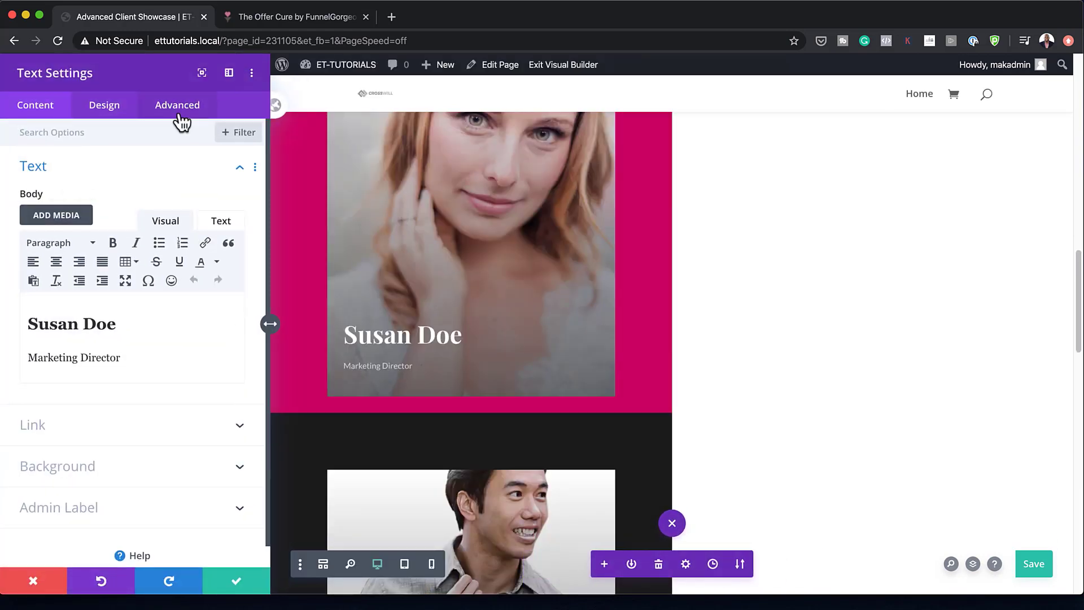
left_click(180, 116)
left_click(84, 169)
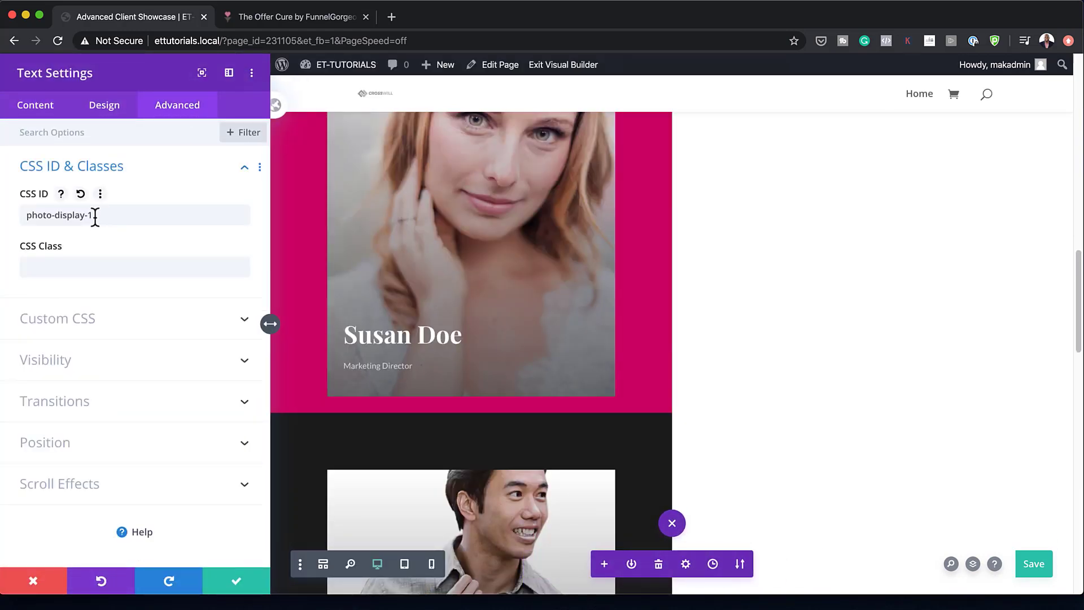
left_click(95, 216)
key("BackSpace")
type("3")
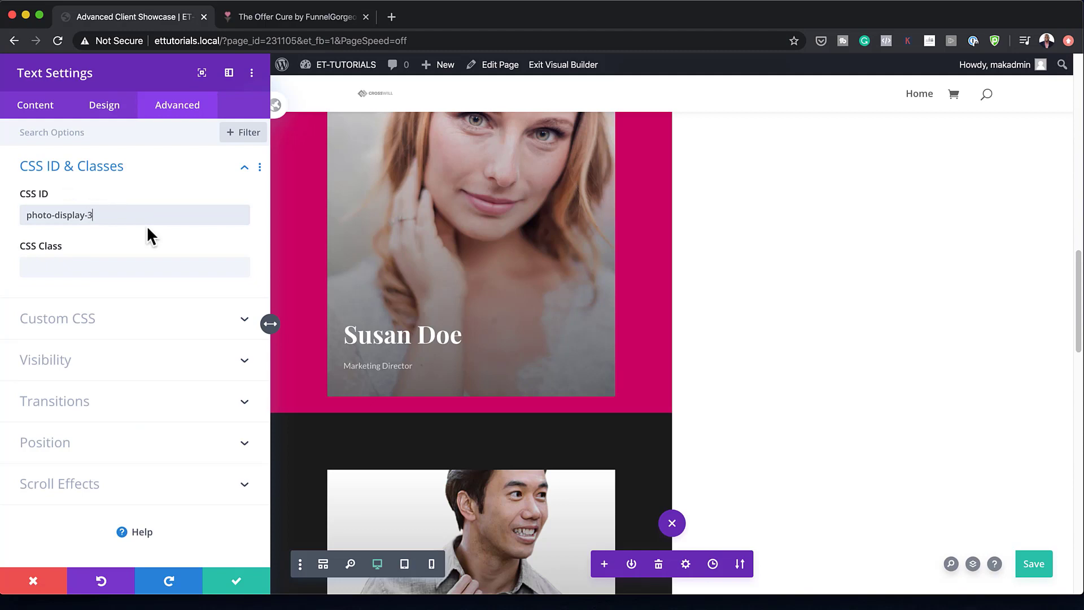
left_click(238, 589)
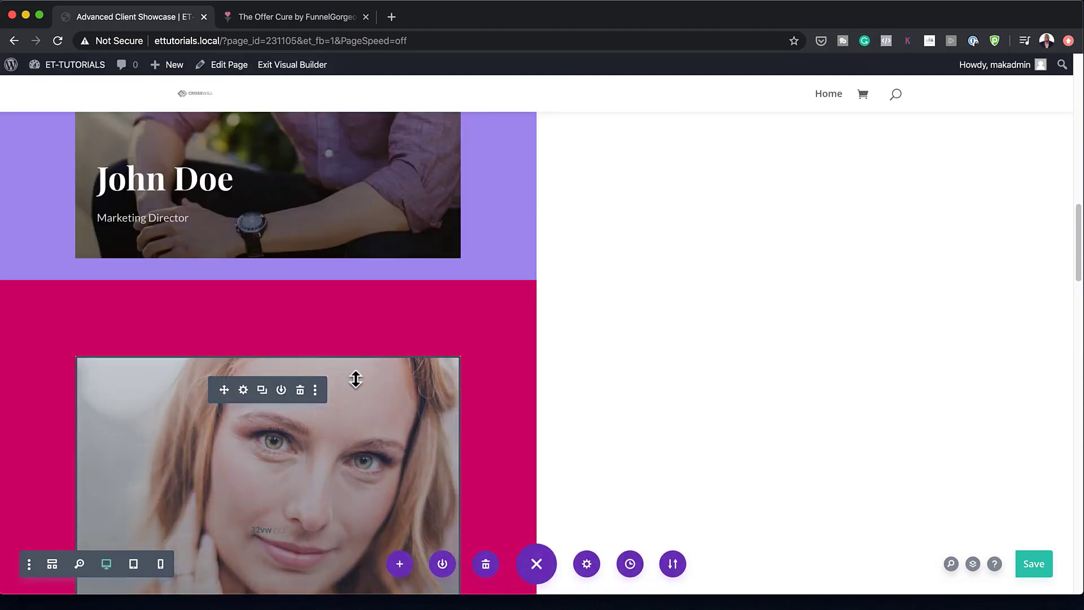
Assign the CSS class photo-hide-first to the second, purple-framed photo module and save its settings.
scroll(362, 382, "down", 10)
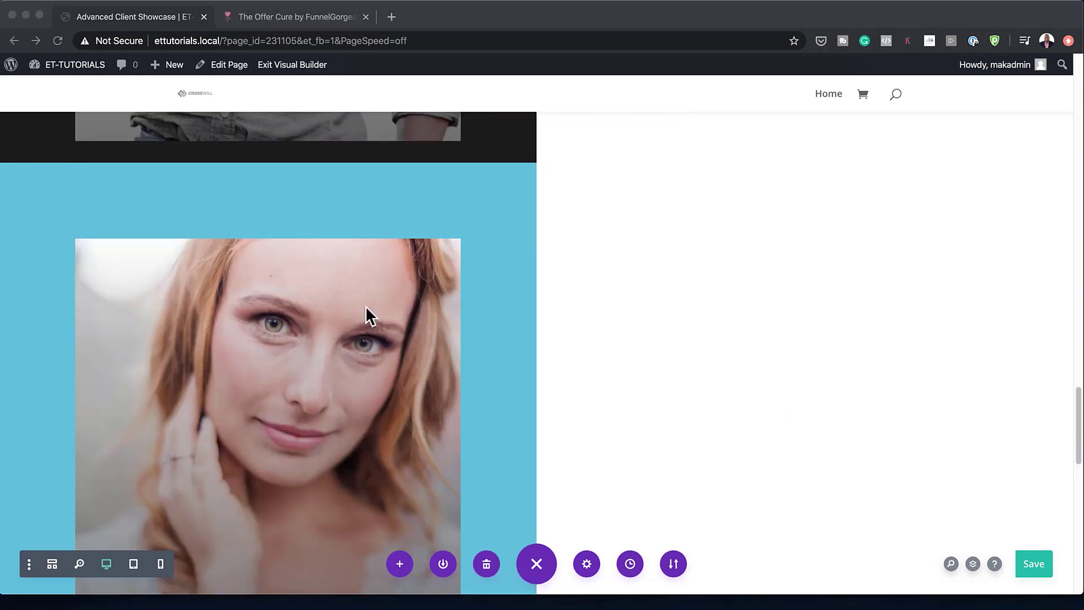
scroll(462, 375, "up", 10)
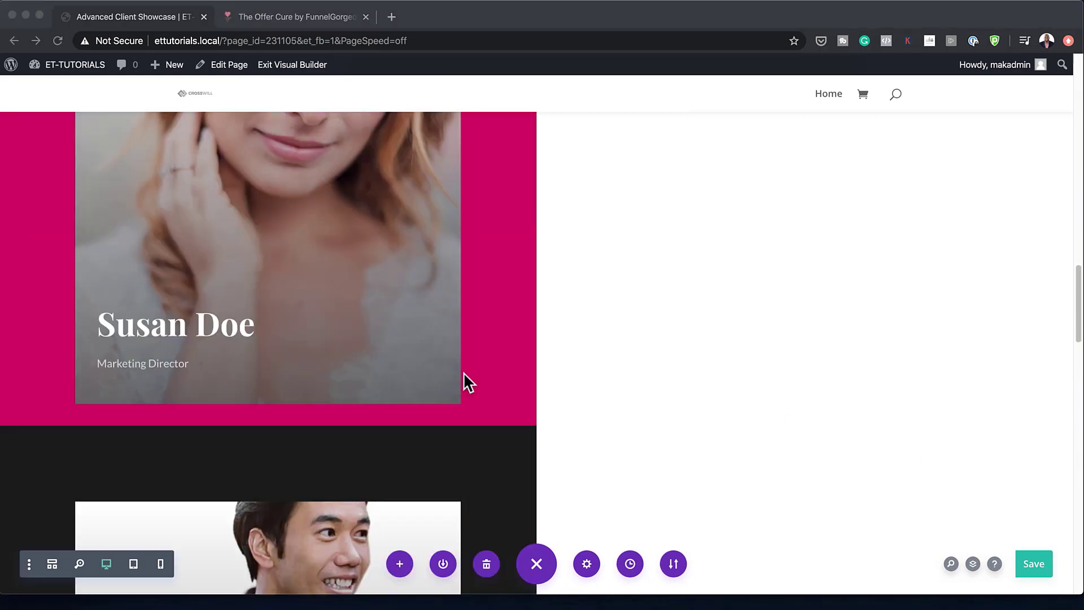
scroll(463, 371, "up", 5)
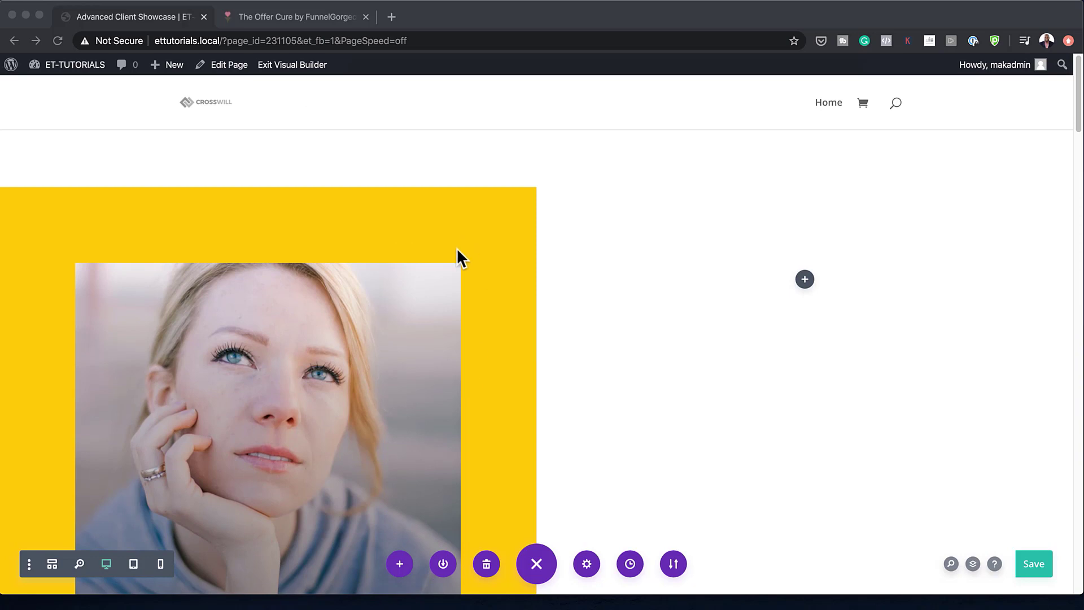
left_click(386, 292)
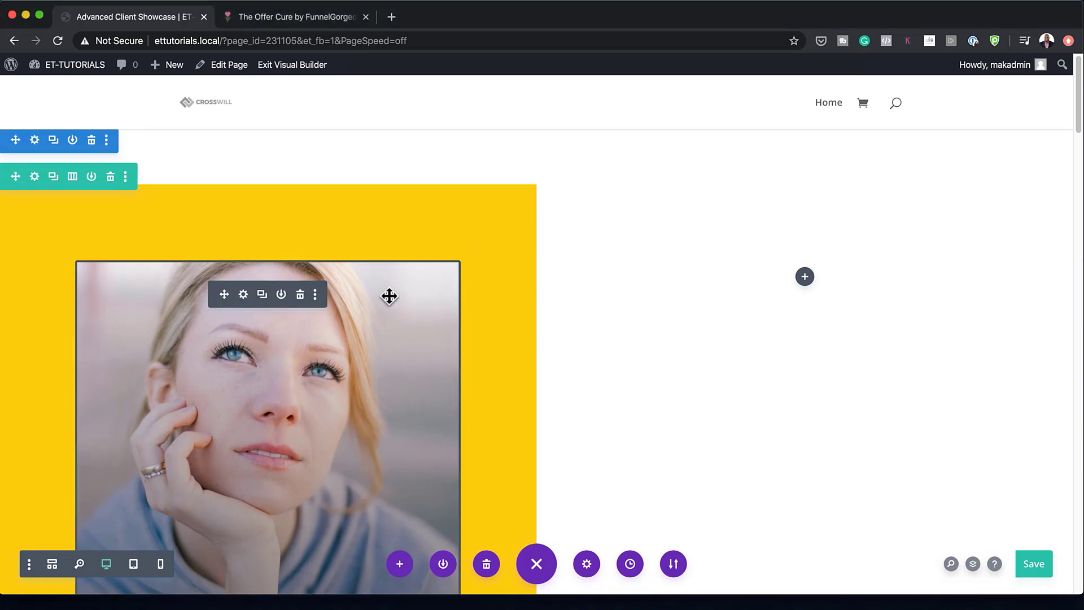
scroll(389, 294, "down", 3)
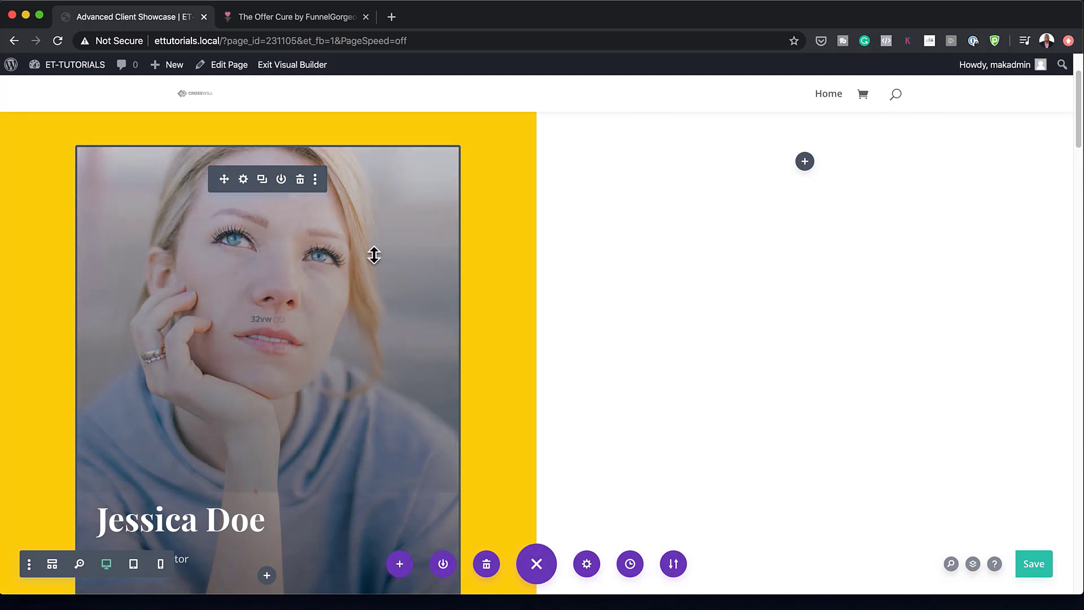
scroll(413, 313, "down", 6)
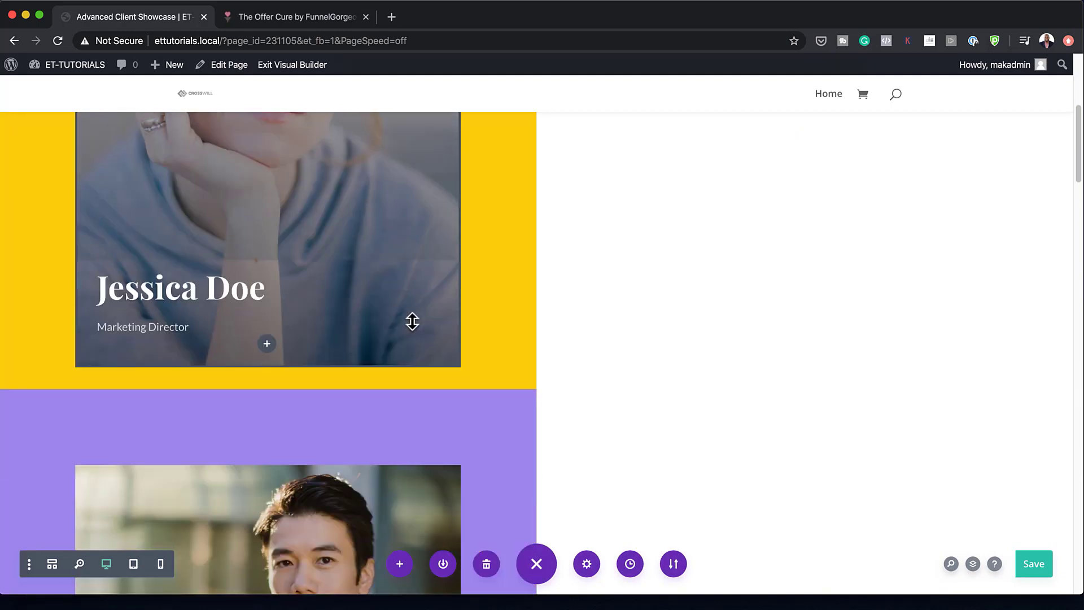
left_click(243, 357)
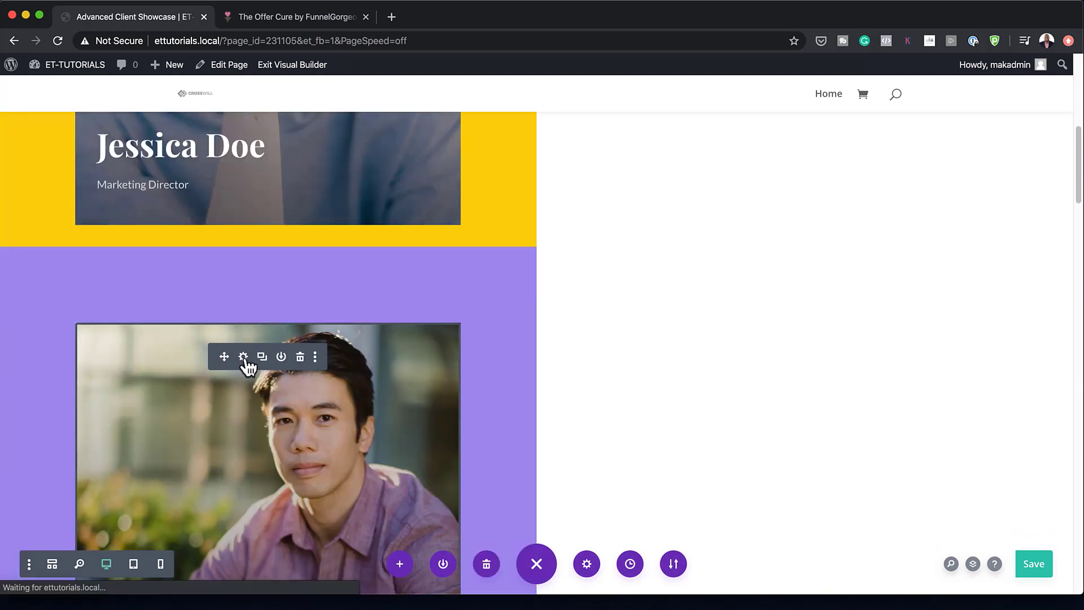
left_click(178, 106)
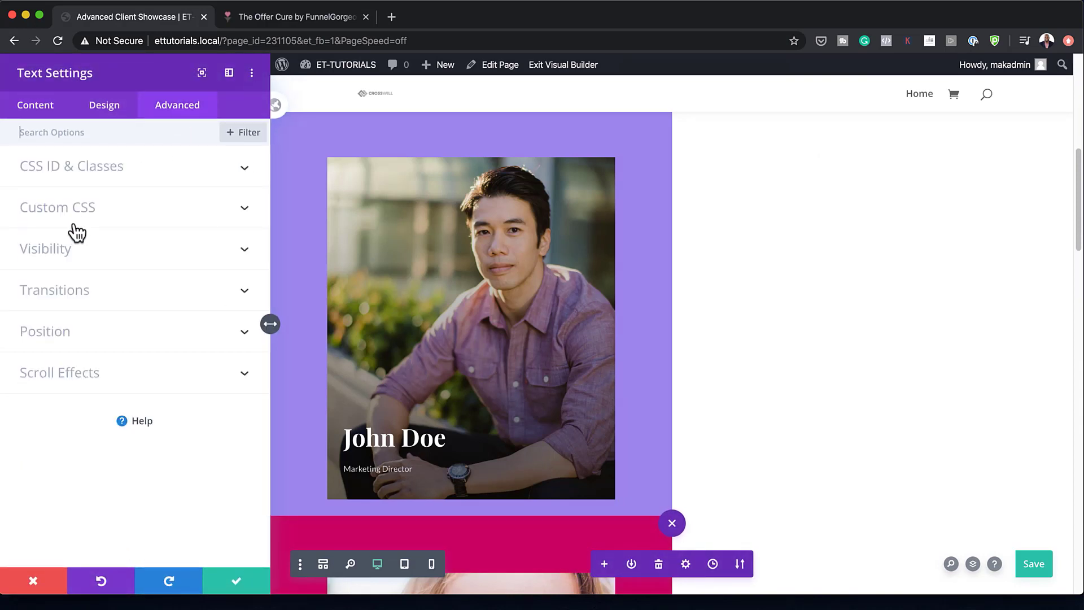
left_click(96, 170)
left_click(72, 268)
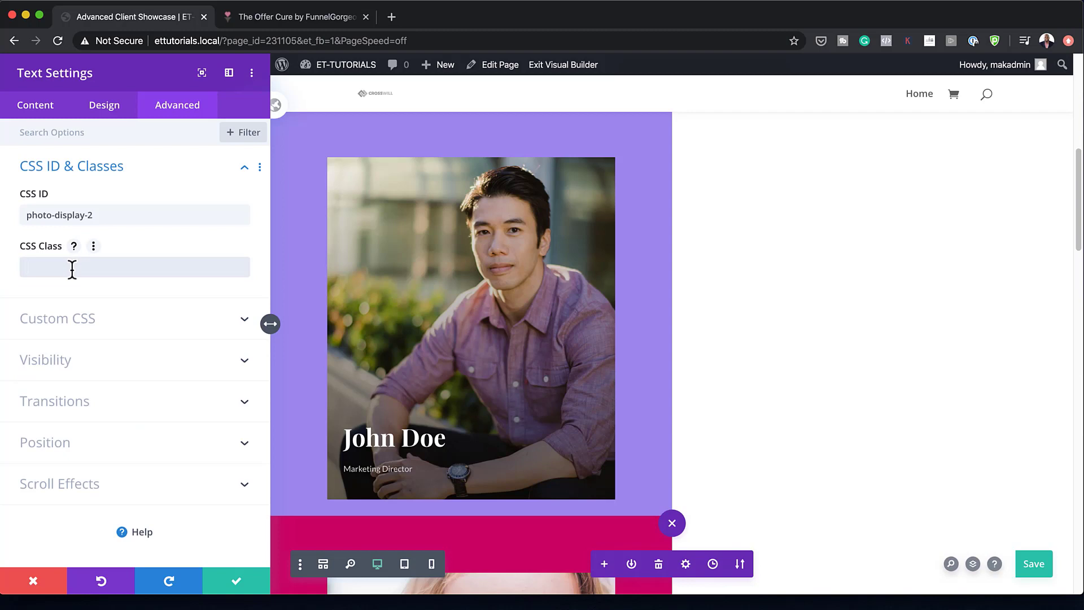
type("photo-hide-first")
left_click(234, 579)
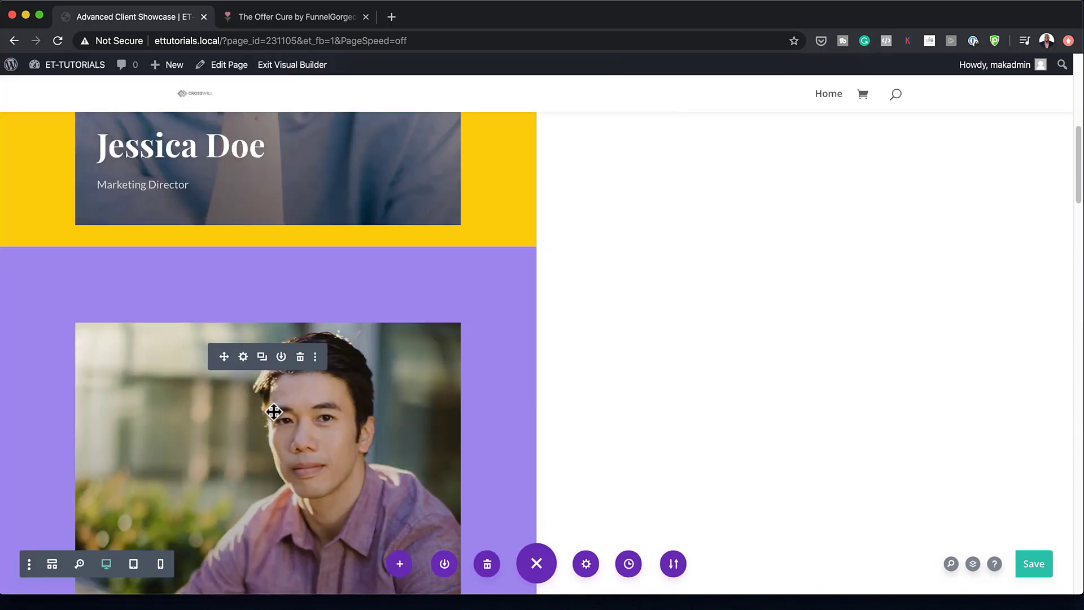
Assign the CSS class photo-hide-first to the third, pink-framed photo module and save its settings.
scroll(364, 379, "down", 5)
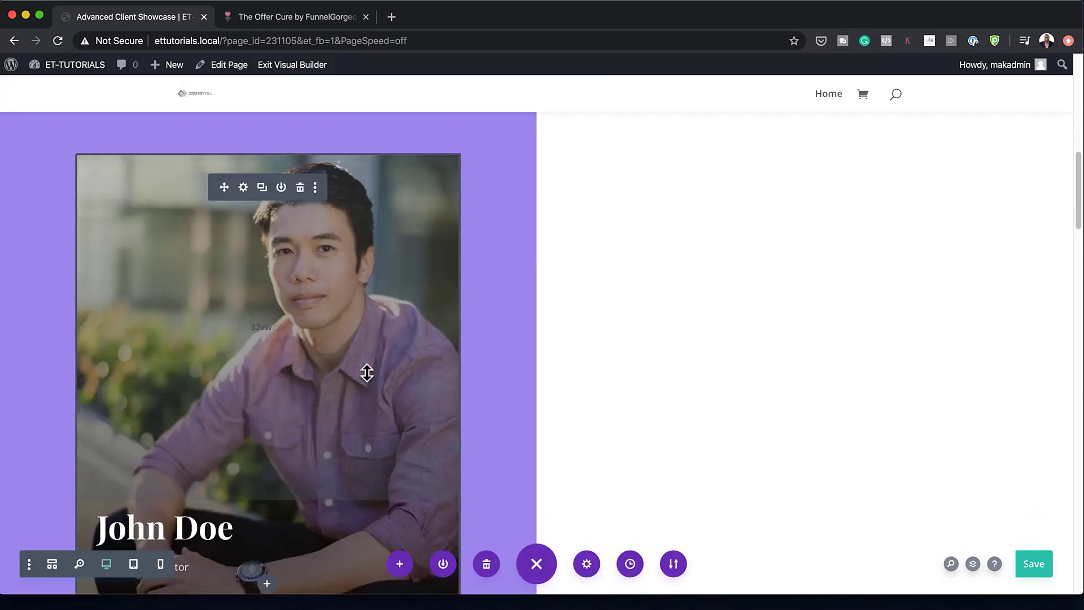
scroll(367, 372, "down", 3)
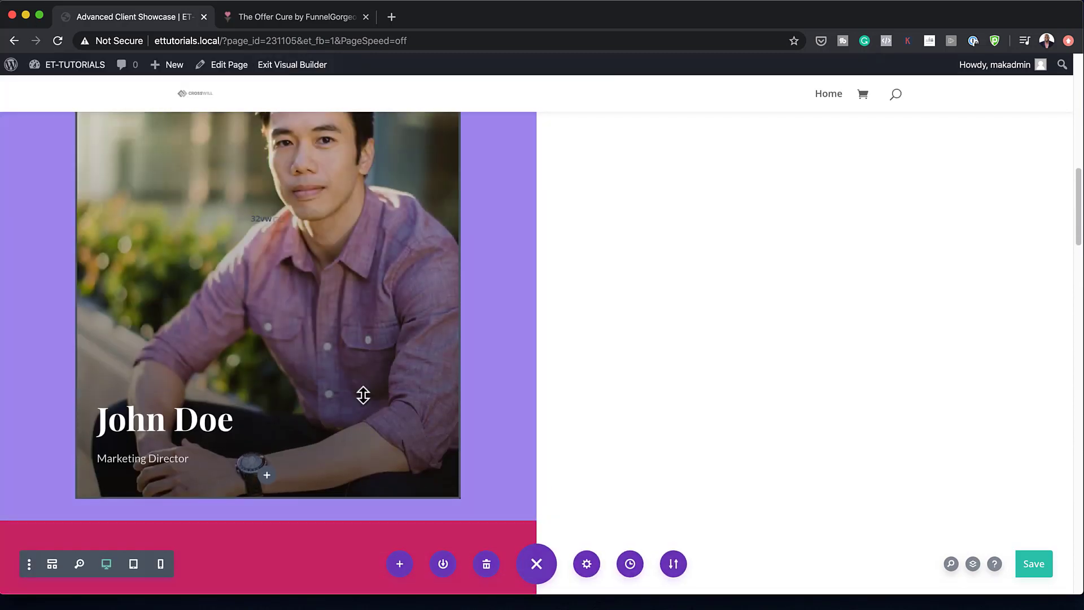
scroll(363, 394, "down", 7)
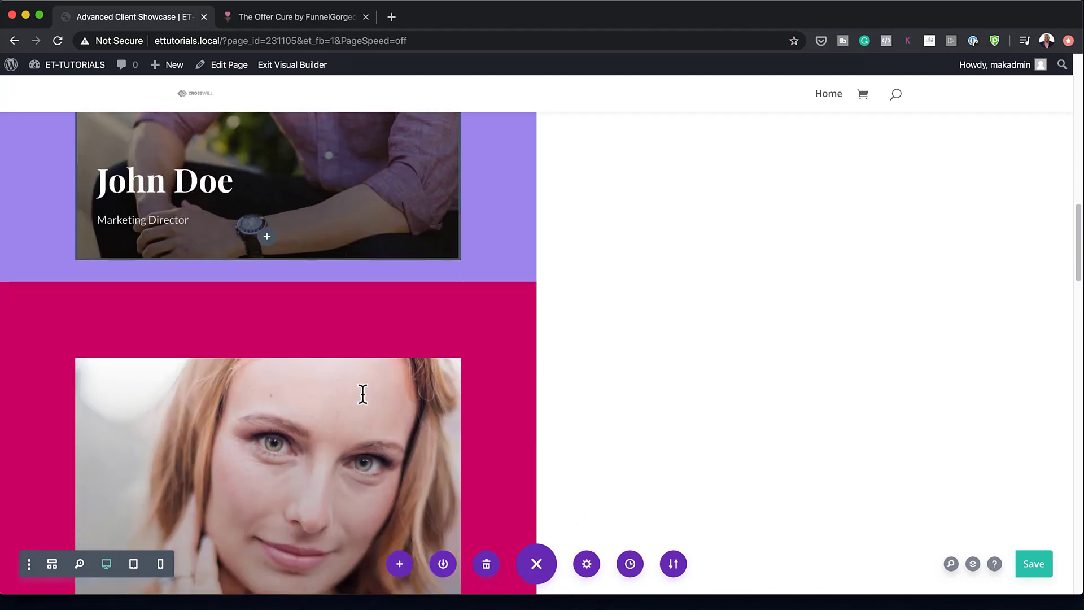
scroll(363, 394, "down", 2)
mouse_move(283, 380)
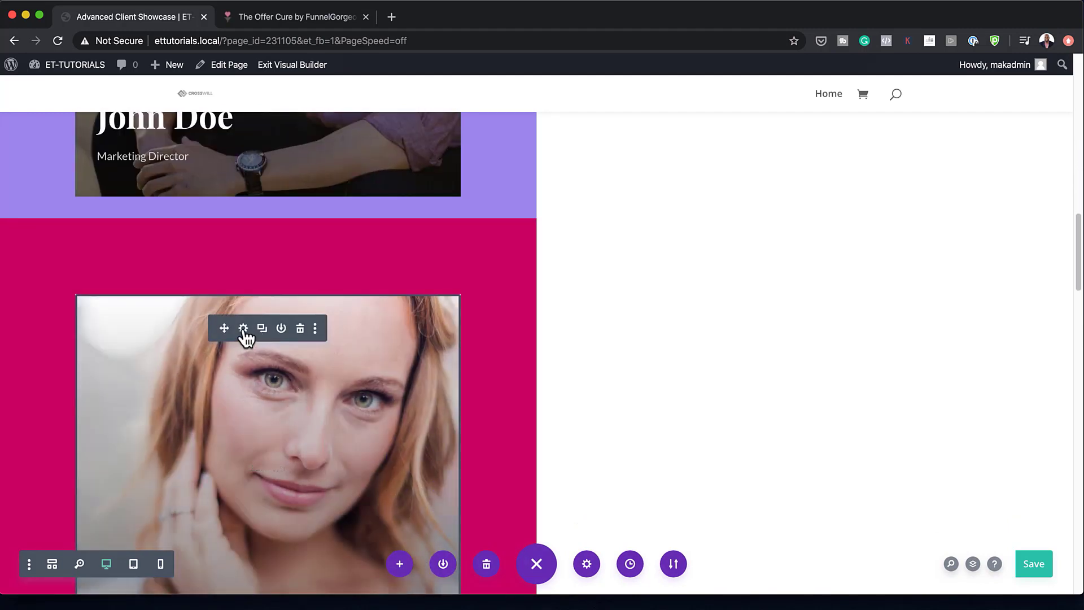
left_click(244, 329)
left_click(180, 106)
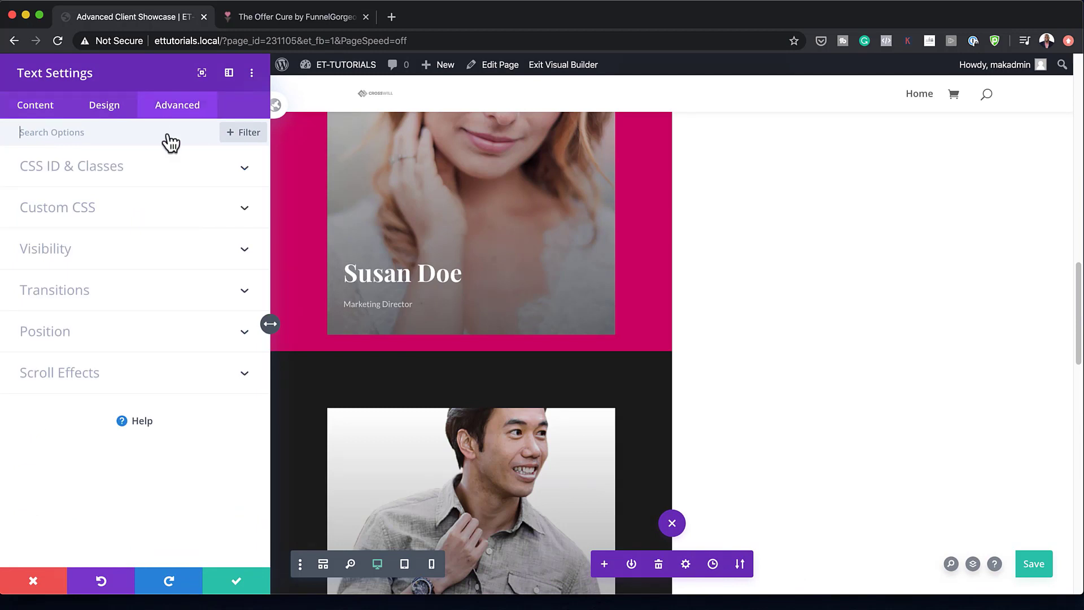
left_click(148, 171)
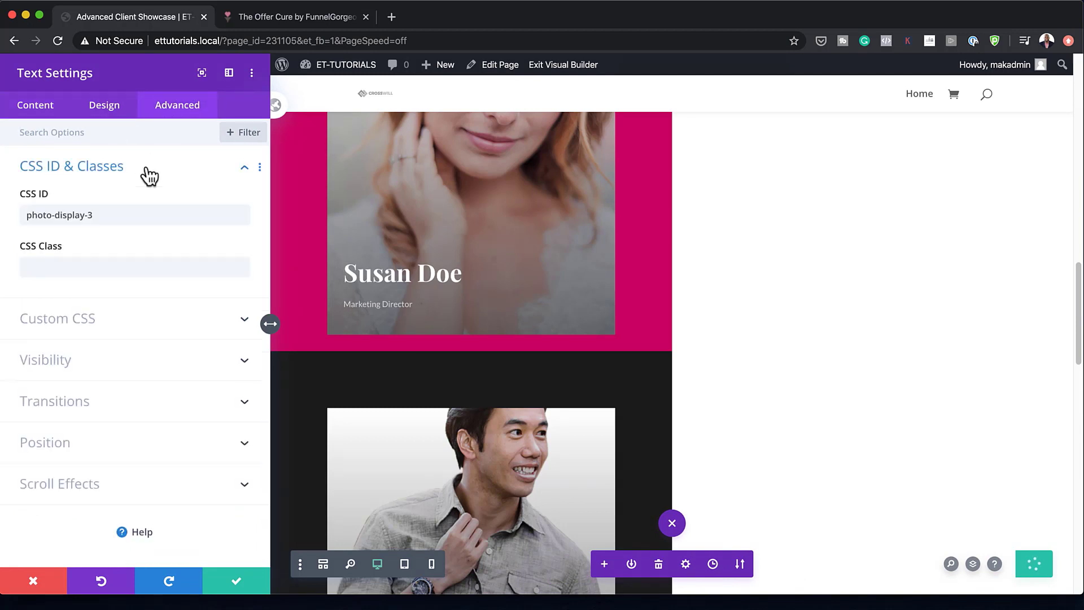
left_click(53, 268)
type("photo-hide-first")
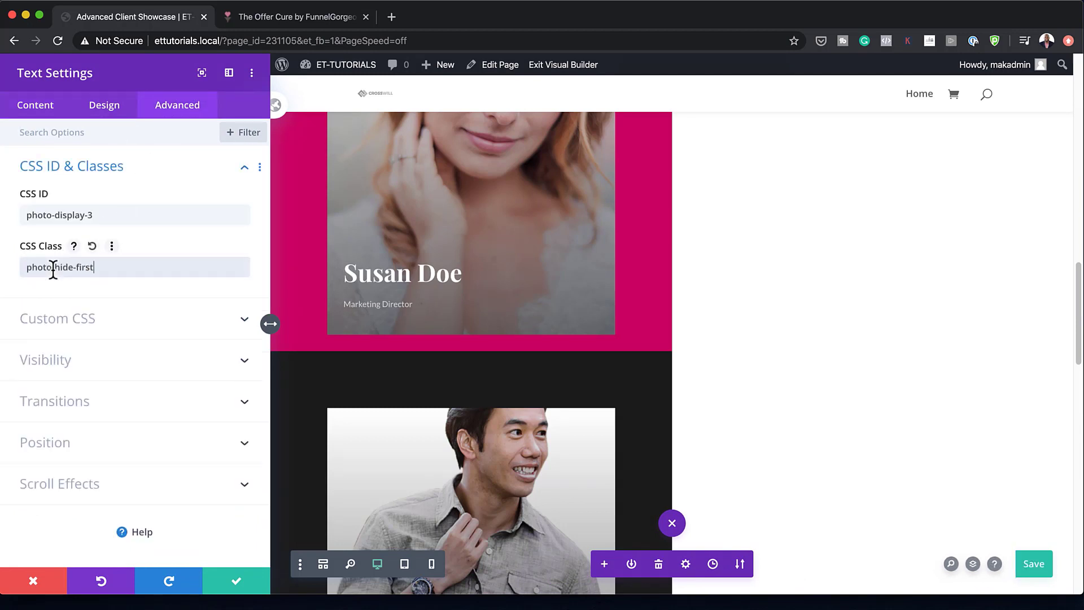
left_click(237, 583)
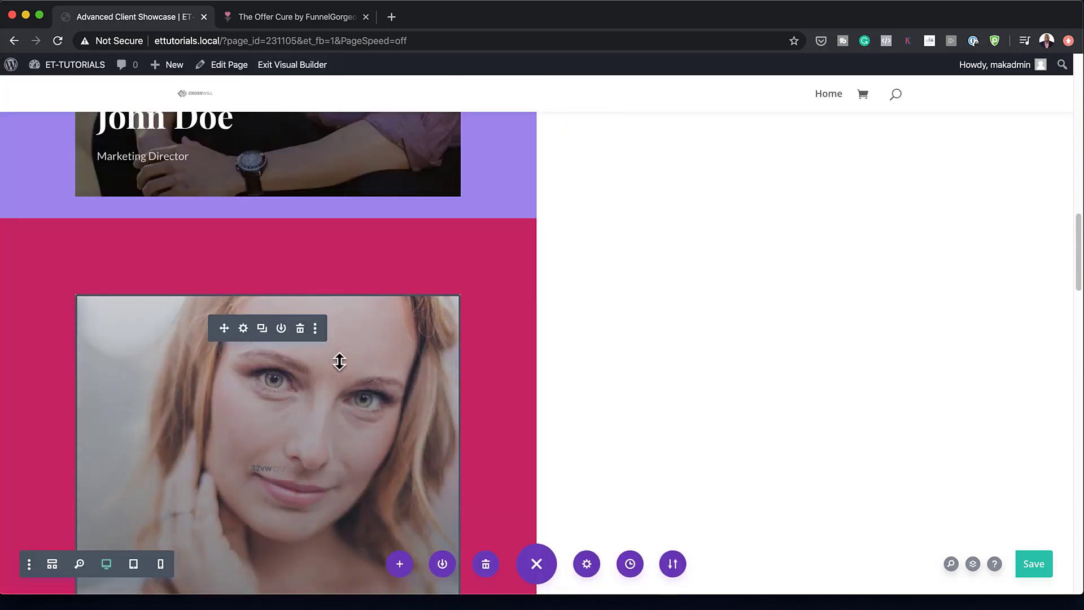
Insert a new Text module at the start of the empty column beside the stacked photo modules.
scroll(409, 391, "down", 3)
scroll(409, 392, "down", 6)
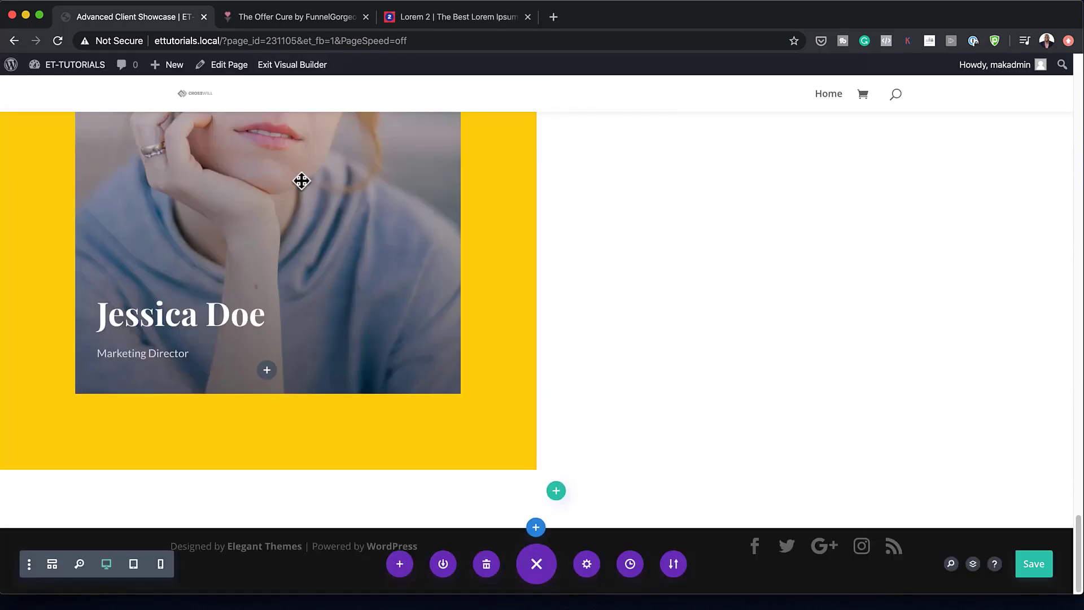
scroll(753, 354, "up", 10)
scroll(752, 354, "up", 15)
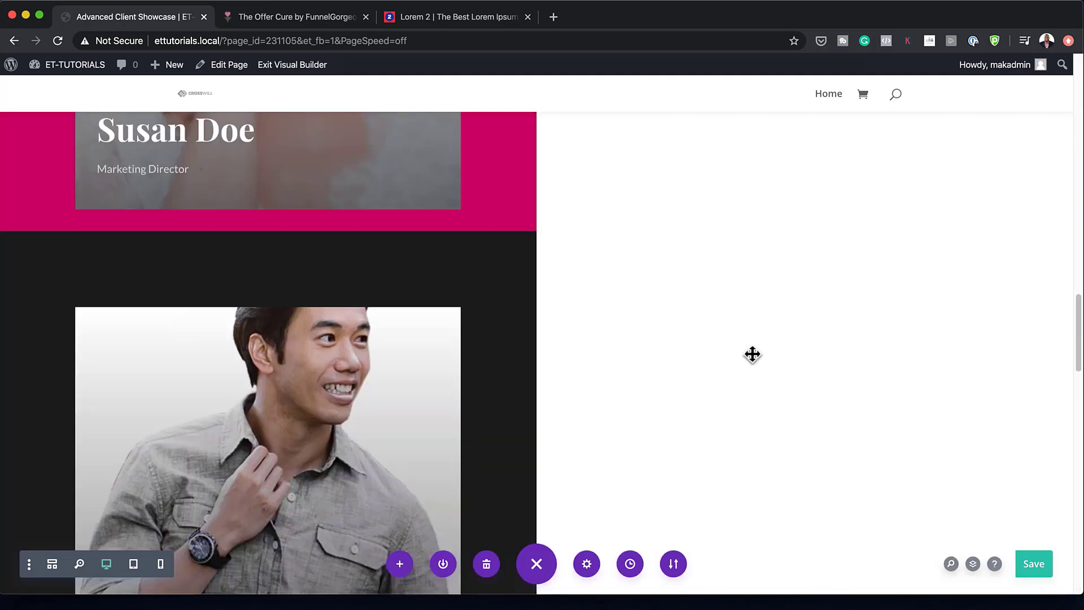
scroll(748, 332, "up", 6)
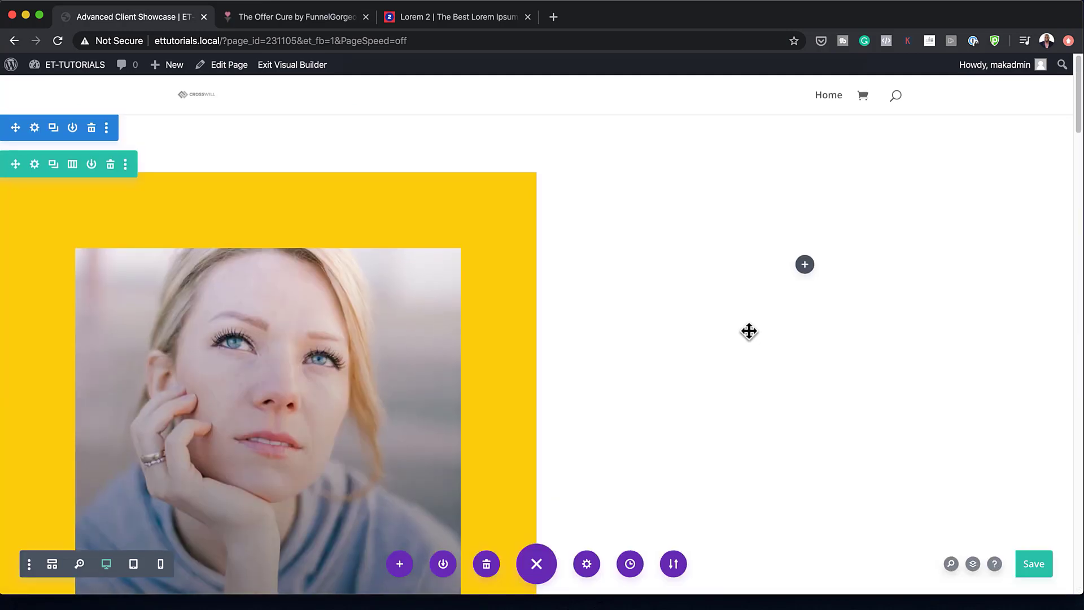
left_click(805, 280)
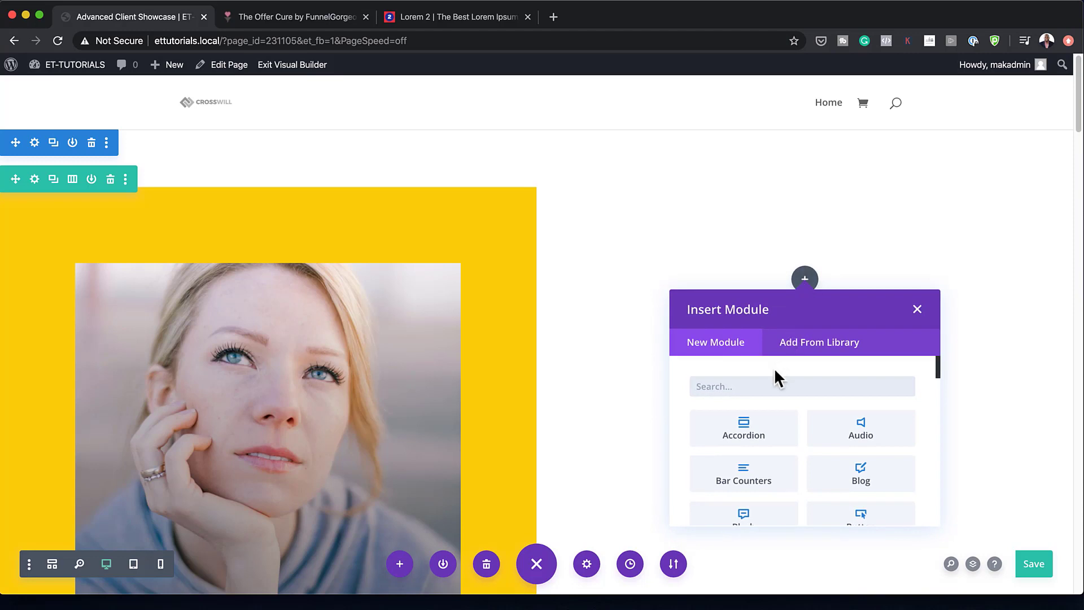
type("text")
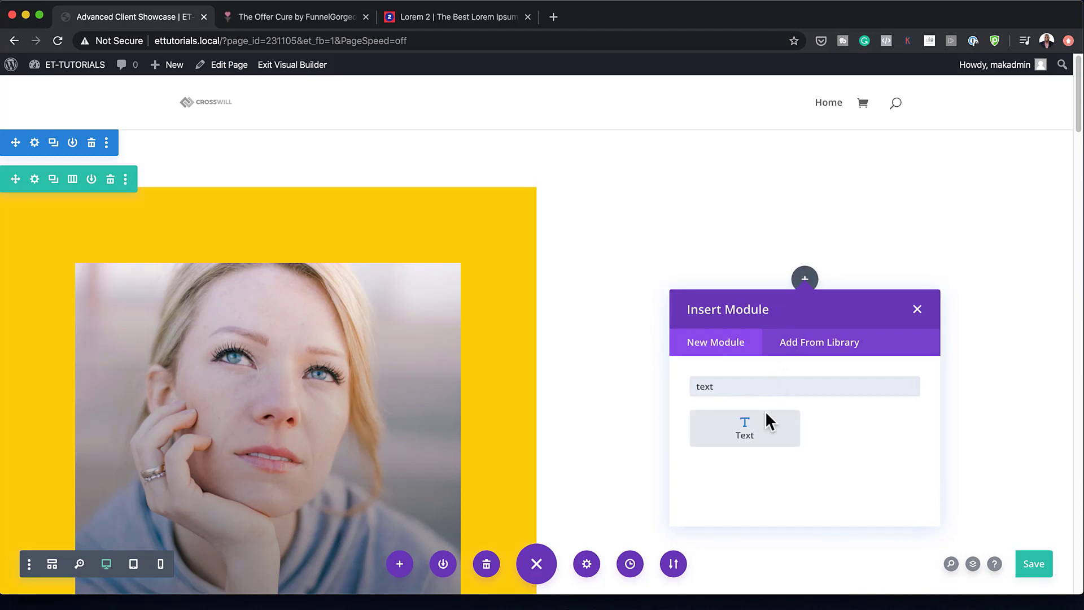
left_click(763, 428)
Replace the new module's placeholder text with "Lorem ipsum dolor sit amet" and format it as Heading 2.
left_click_drag(175, 397, 23, 321)
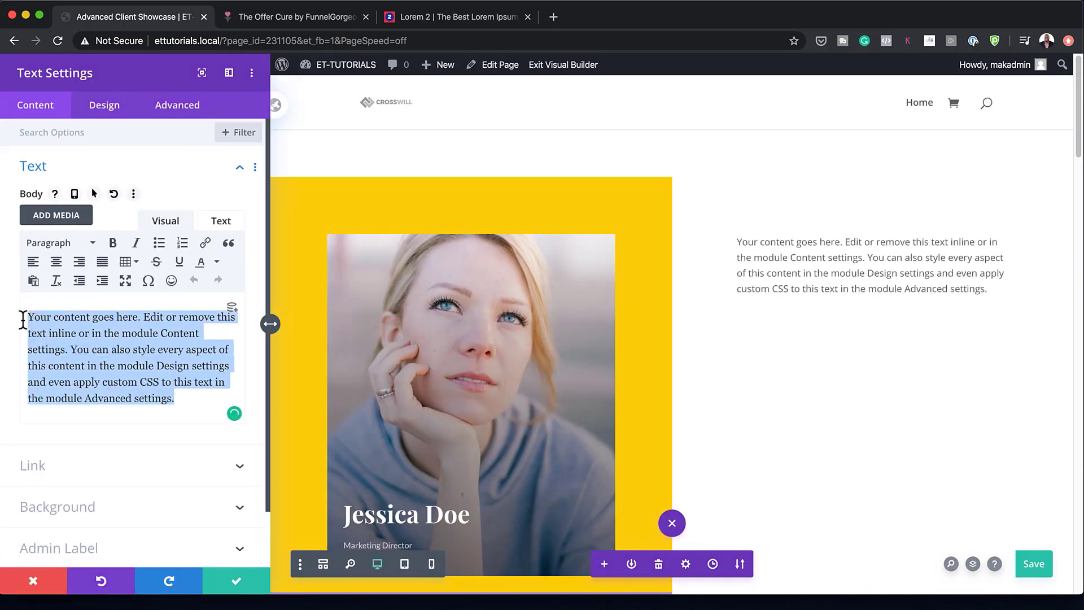
type("Lorem ipsum dolor sit amet")
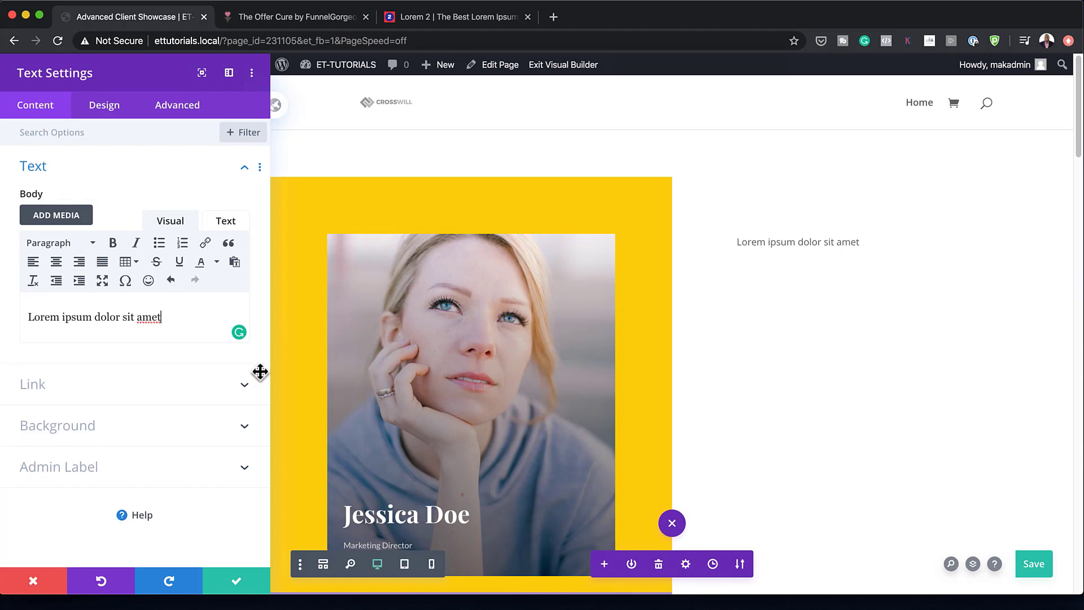
left_click_drag(165, 317, 5, 312)
left_click(52, 244)
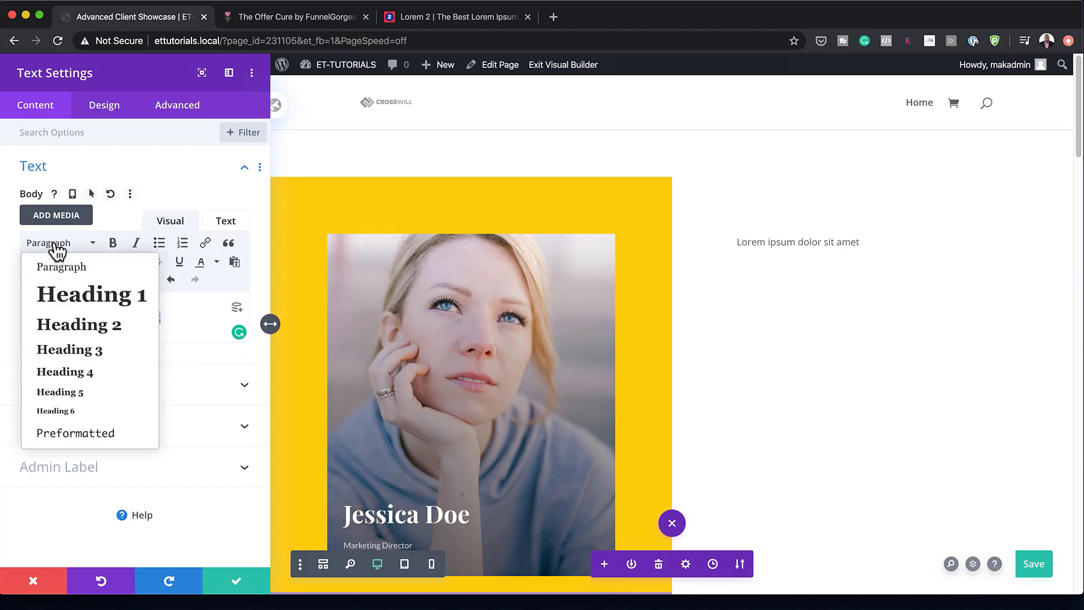
left_click(103, 325)
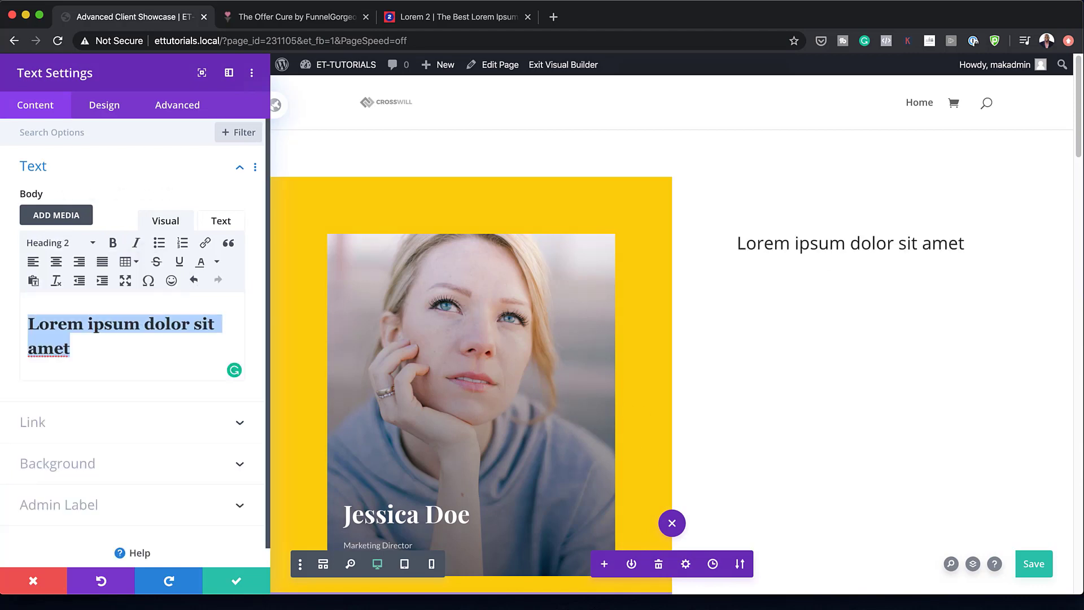
Set the Heading 2 font to Playfair Display and its text color to #636363.
left_click(104, 113)
left_click(69, 216)
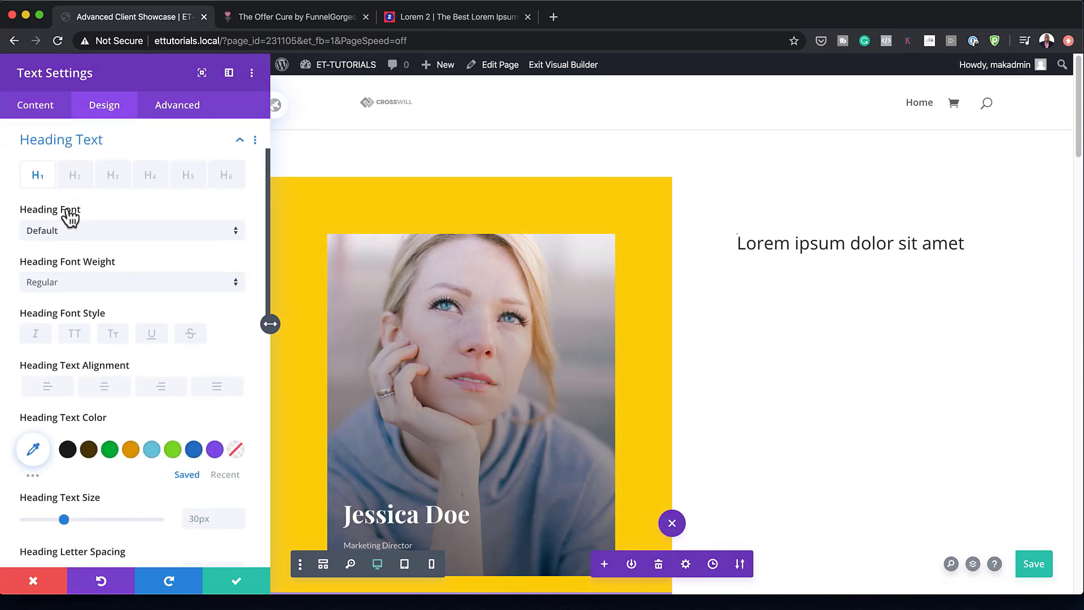
left_click(77, 176)
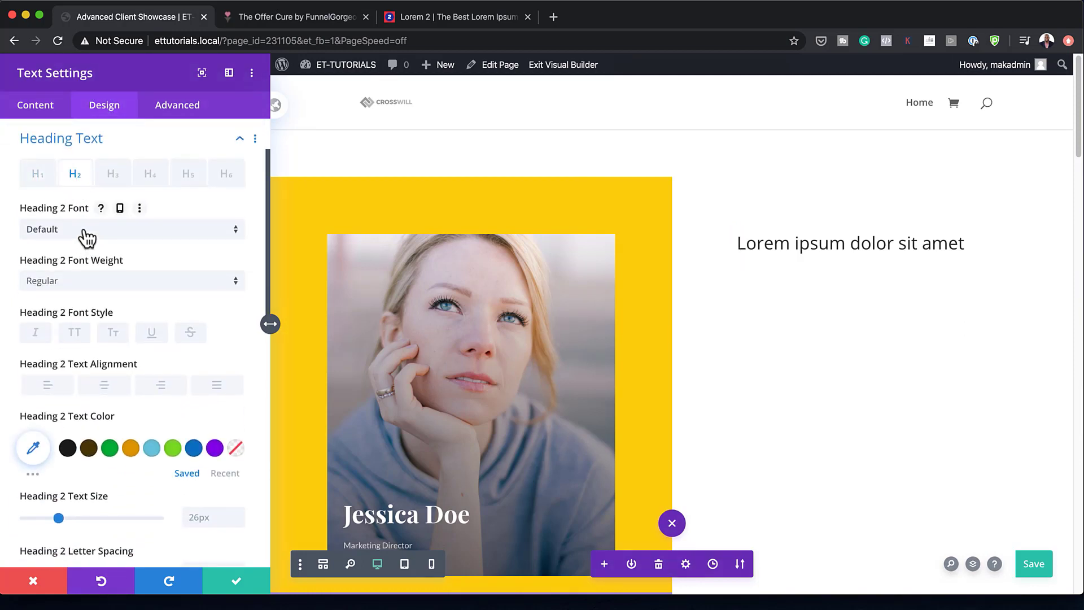
left_click(84, 232)
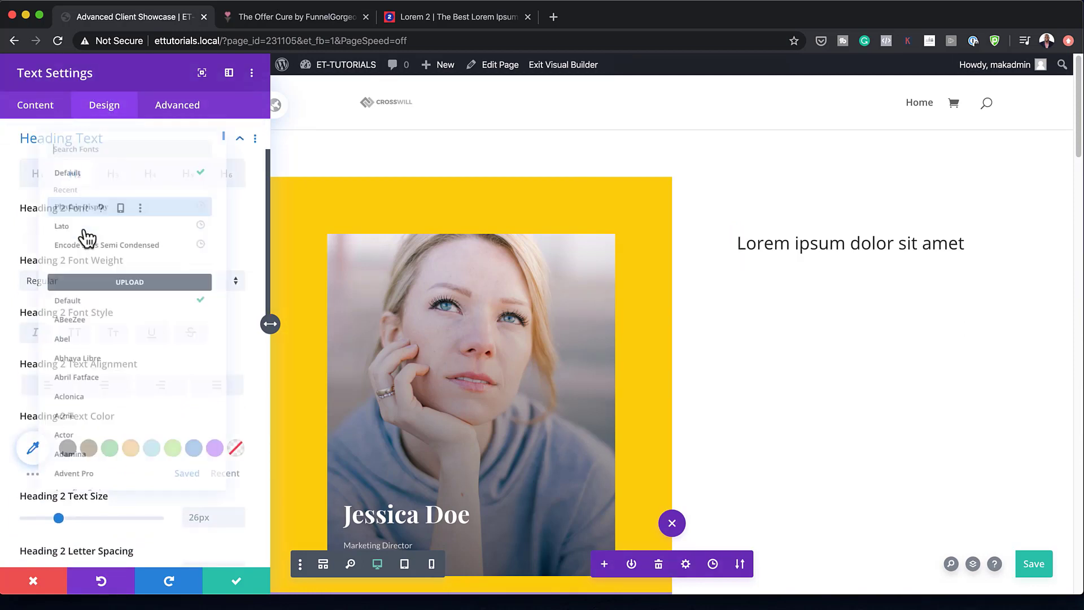
left_click(99, 186)
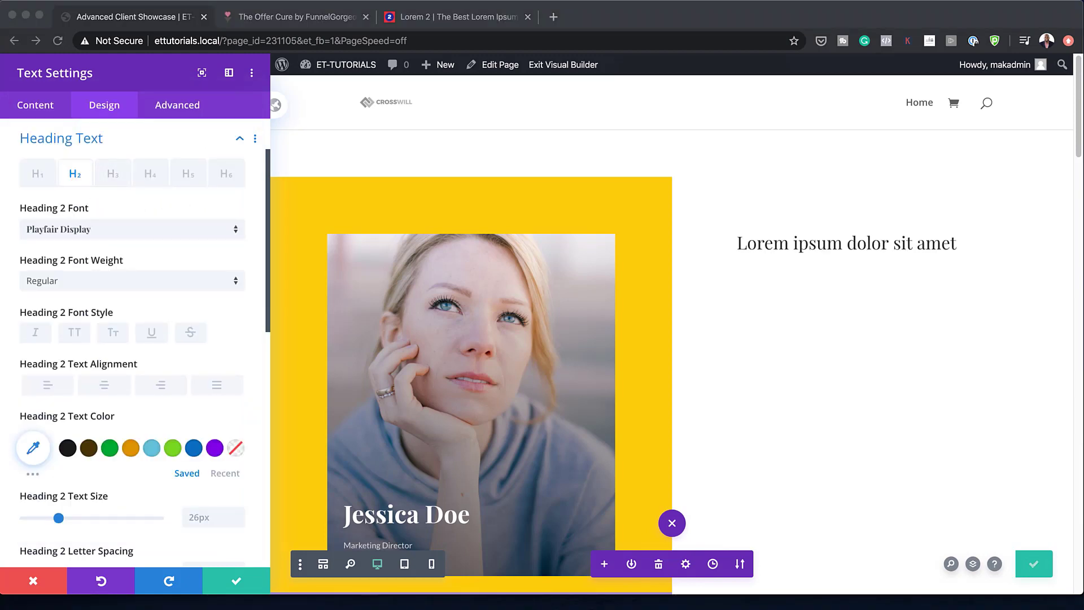
left_click(34, 448)
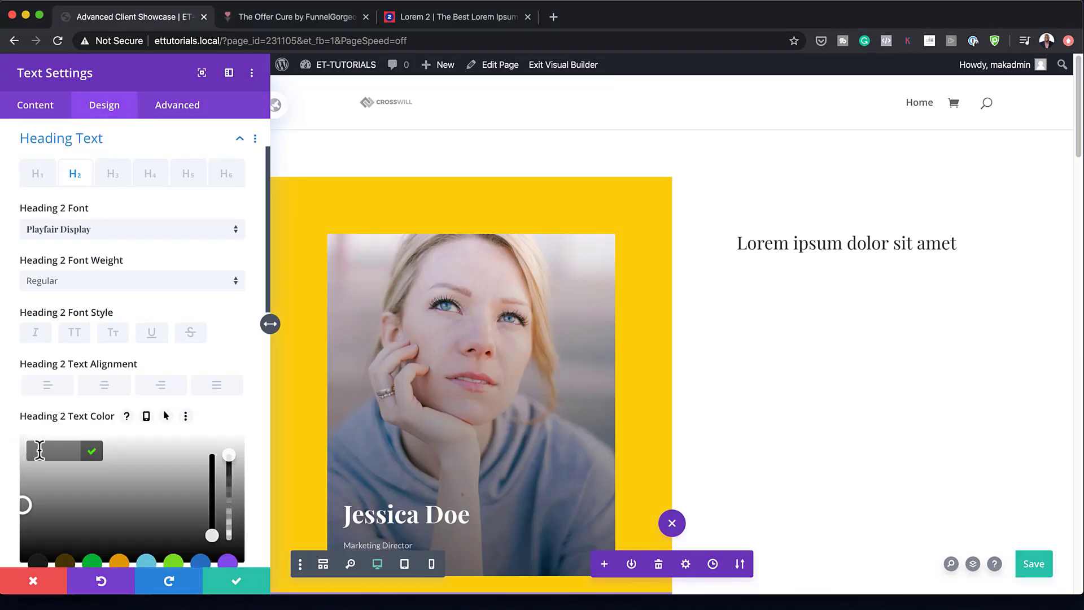
type("#636363")
Set the Heading 2 text size to 3vw and letter spacing to 0.1vw, loosen the line height, and save the module.
scroll(178, 514, "down", 4)
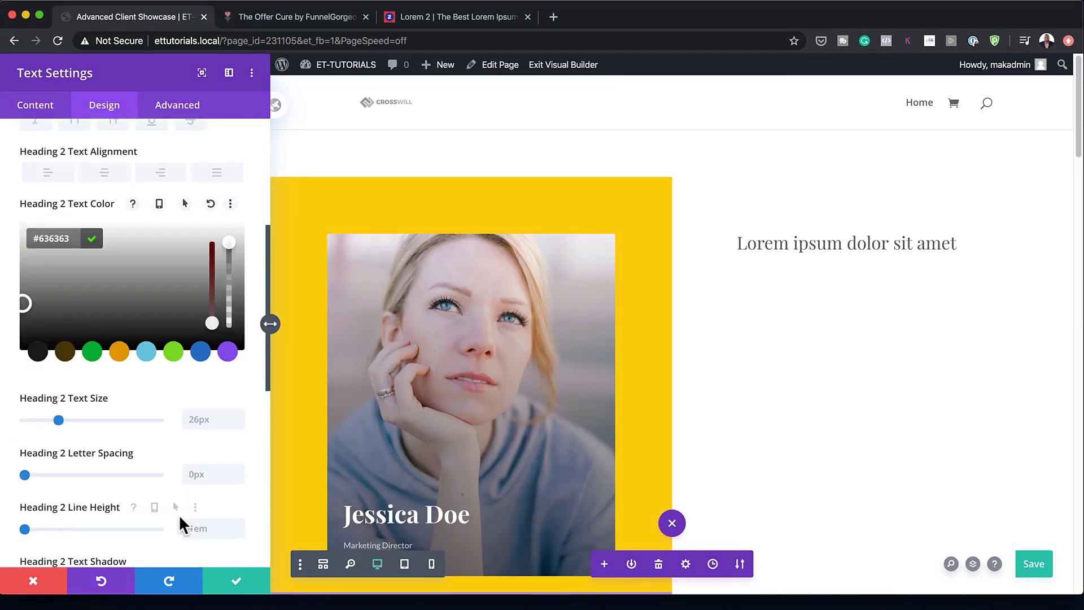
left_click(206, 418)
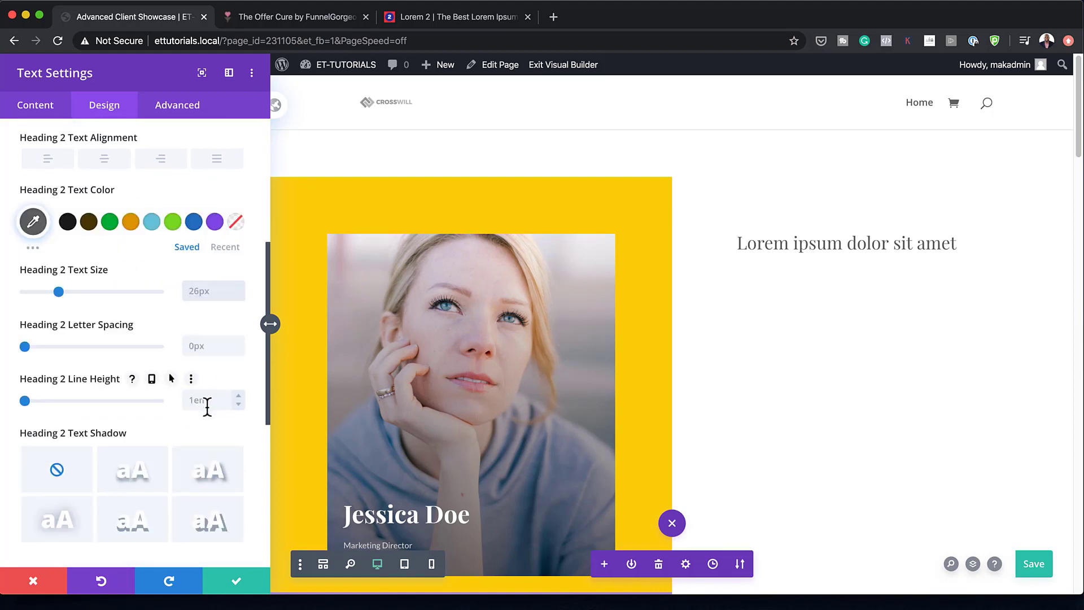
type("3vw")
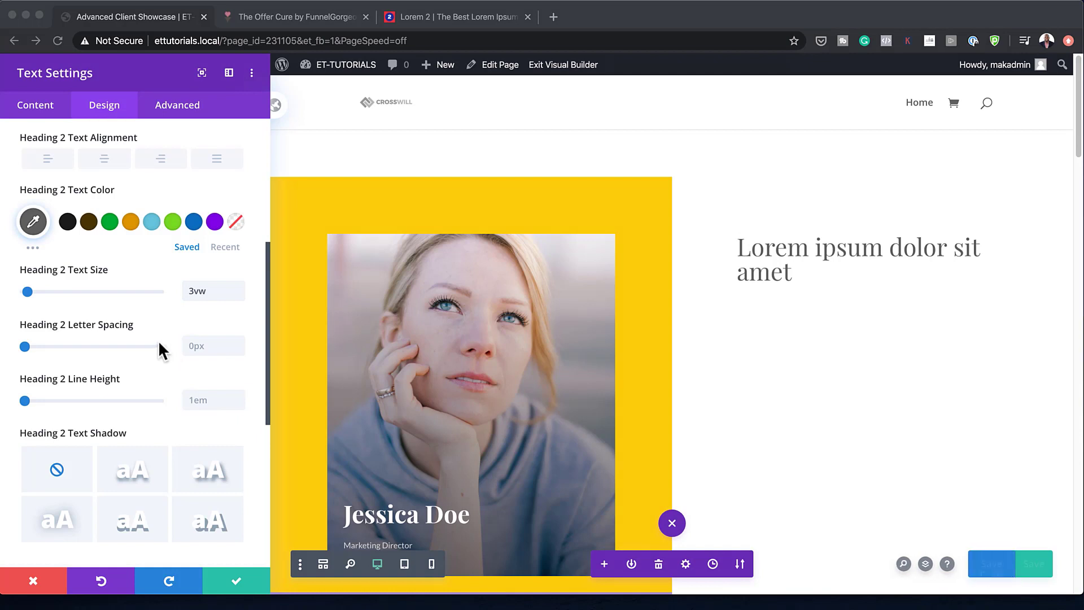
left_click(207, 347)
type("0.1vw")
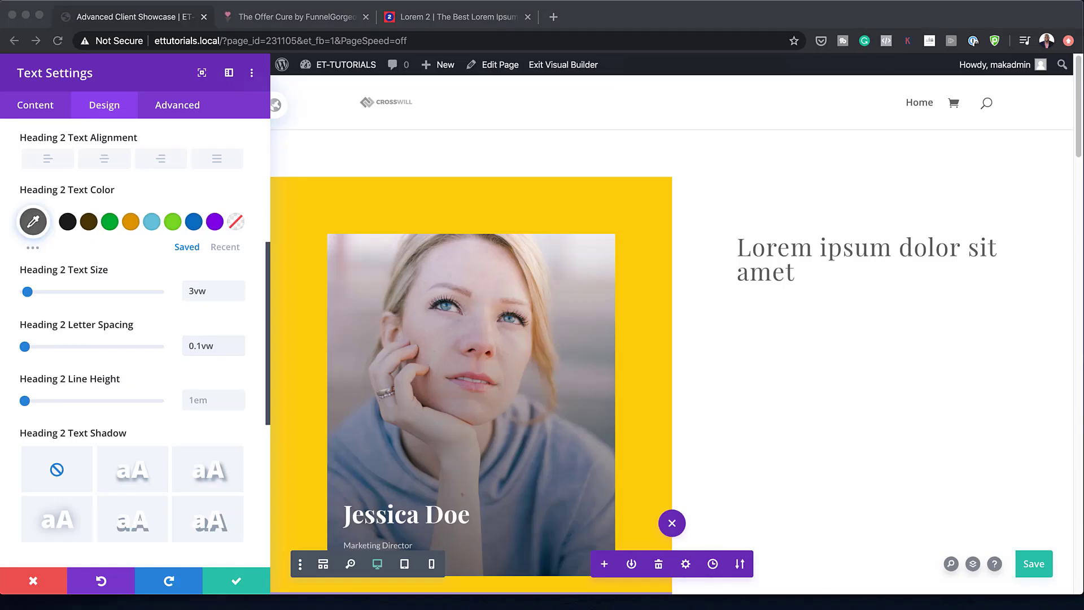
left_click(205, 400)
left_click(236, 581)
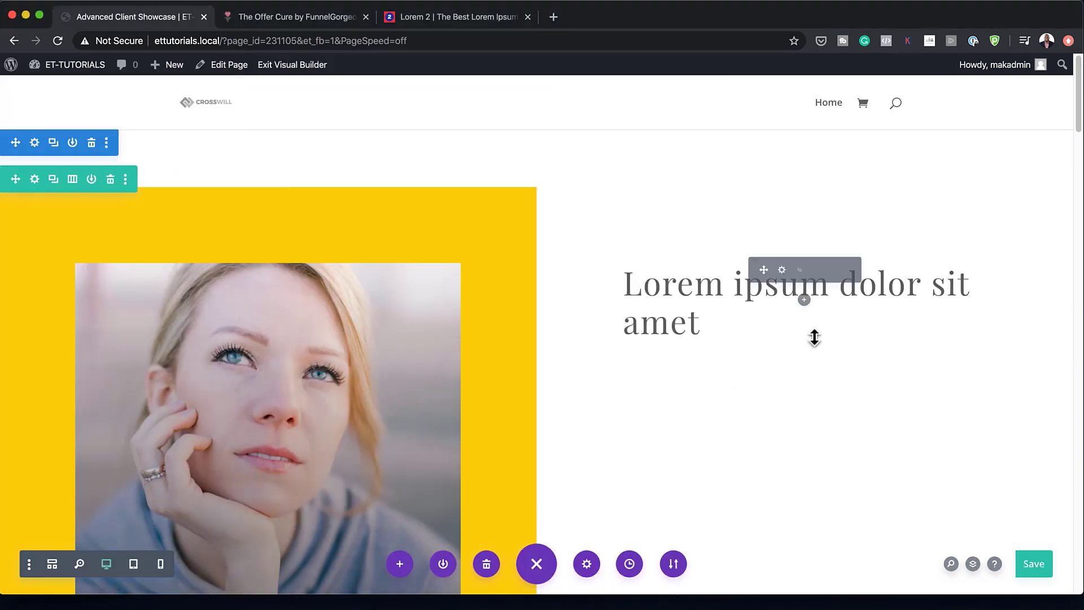
Insert a new Text module directly below the heading module.
left_click(804, 299)
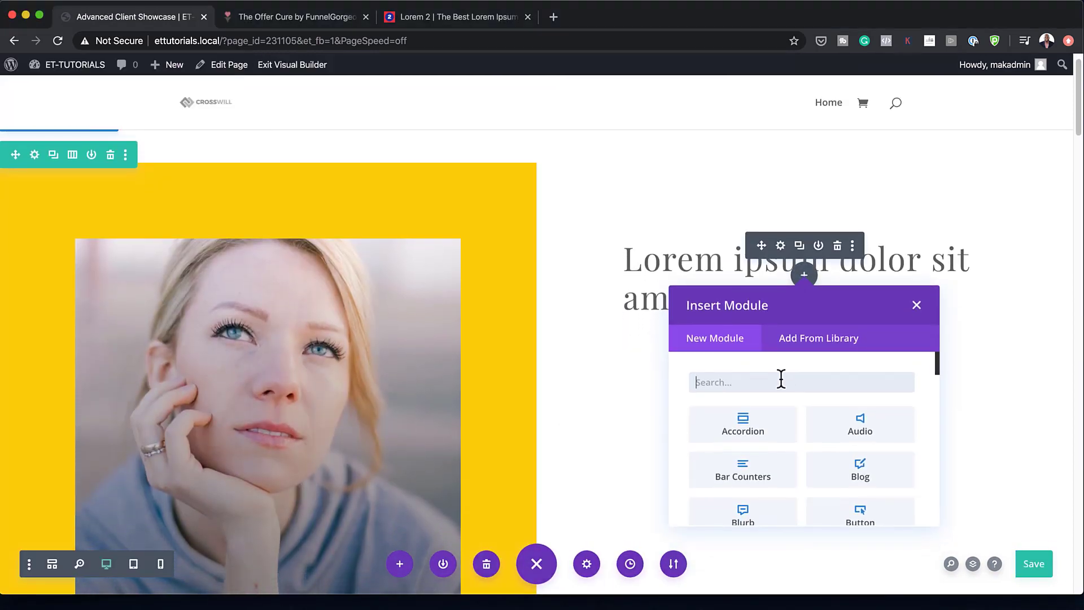
type("text")
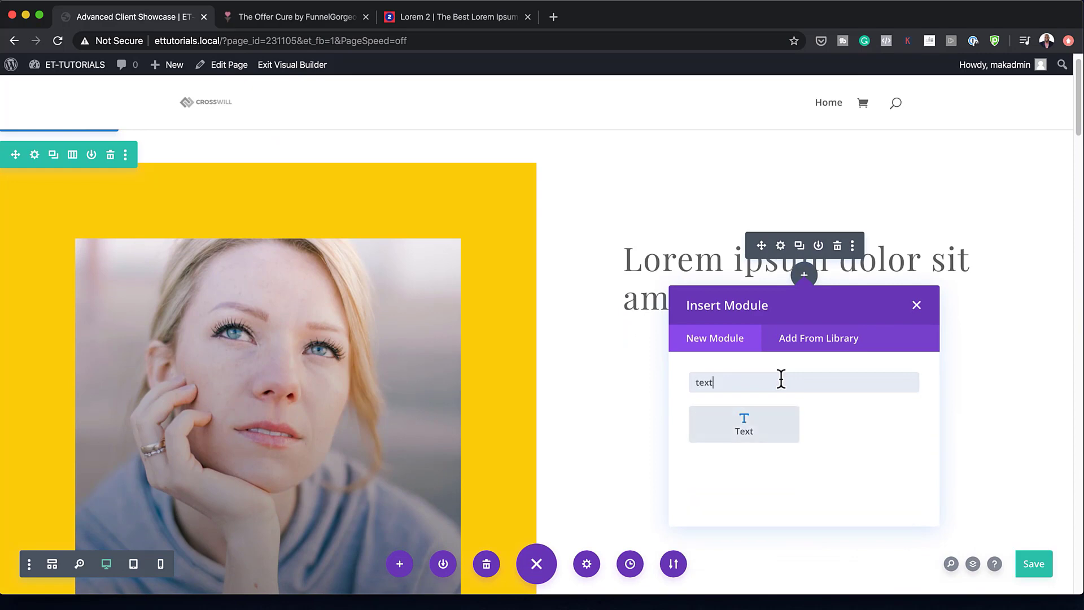
left_click(751, 429)
Replace the new module's placeholder text with the "Donec nec justo eget felis" paragraph copied from the Lorem 2 site.
left_click(486, 17)
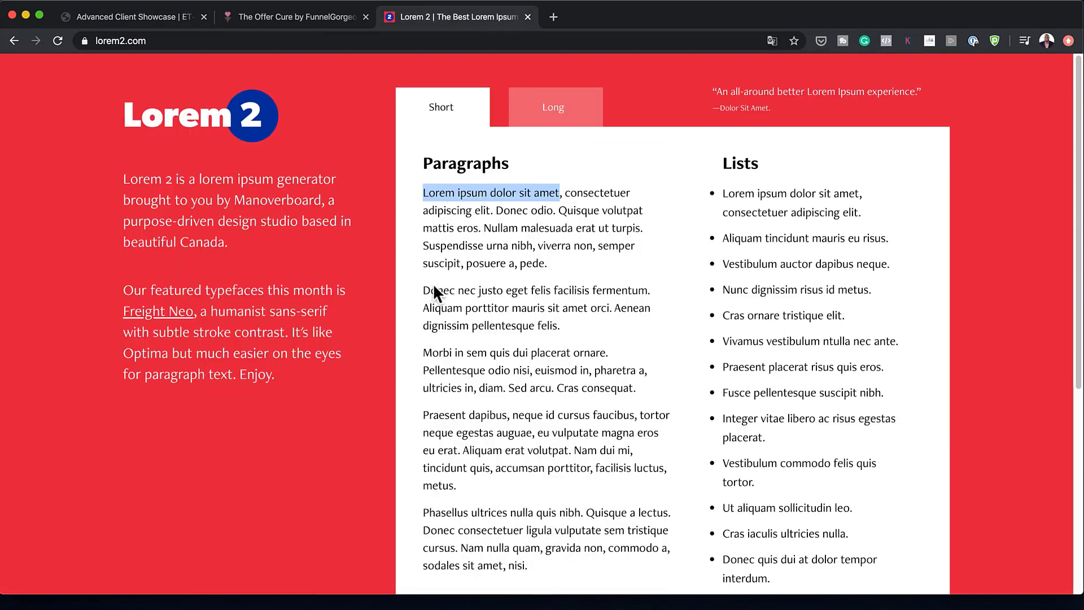
left_click_drag(424, 290, 576, 334)
key("super+c")
left_click(135, 17)
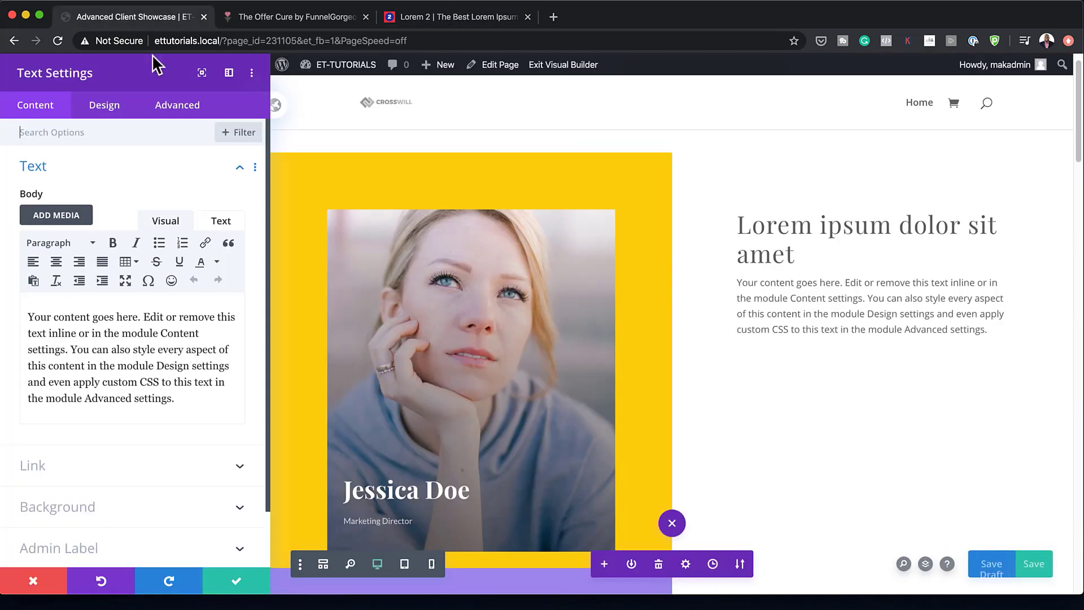
left_click_drag(178, 401, 3, 280)
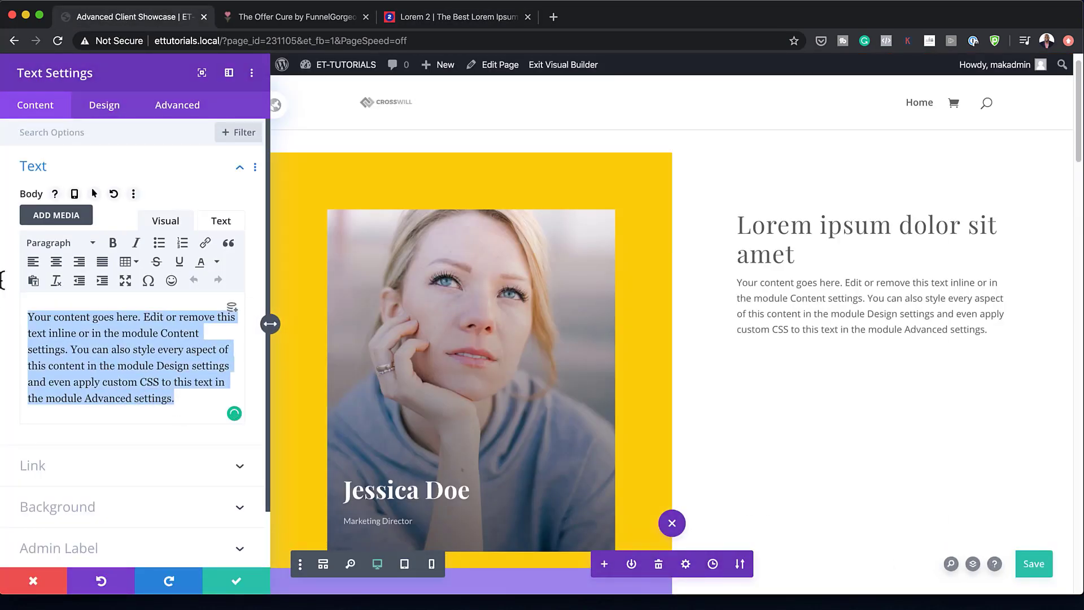
key("super+v")
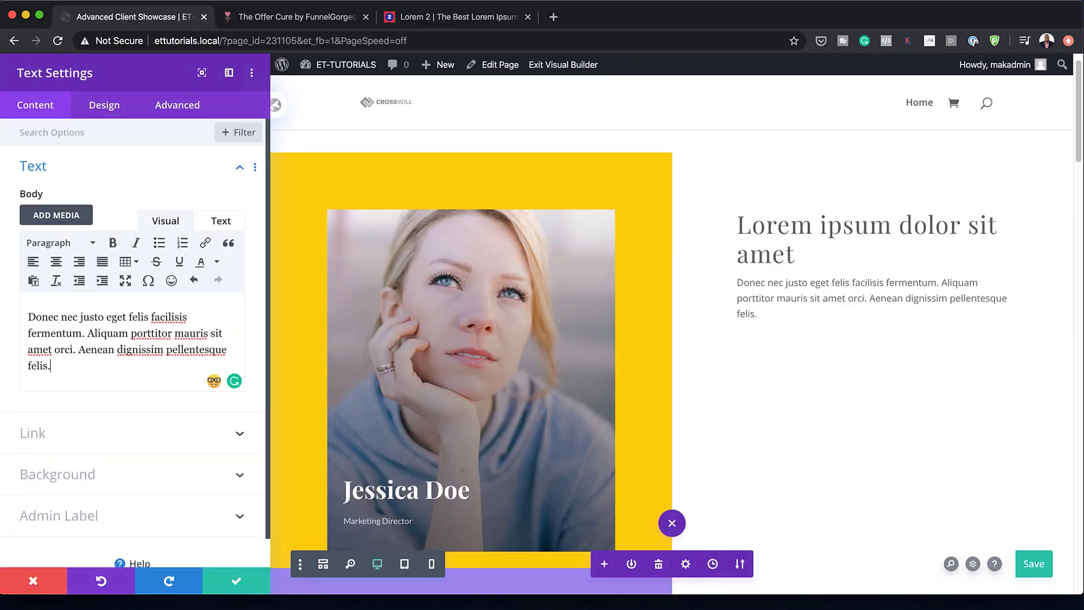
Set the paragraph's text font to Lato and justify its alignment.
left_click(99, 113)
left_click(55, 170)
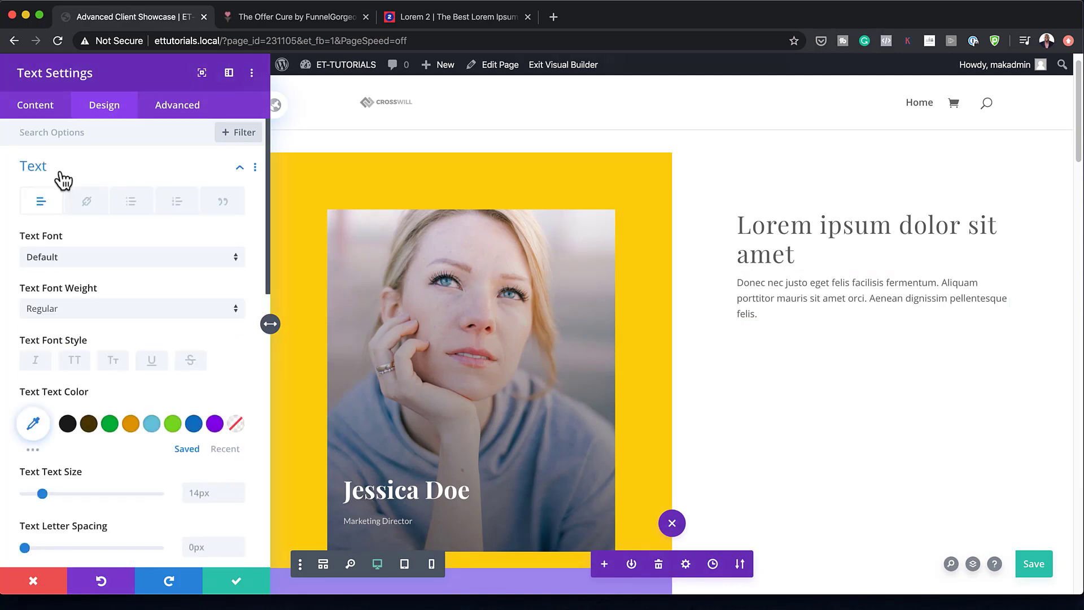
left_click(109, 260)
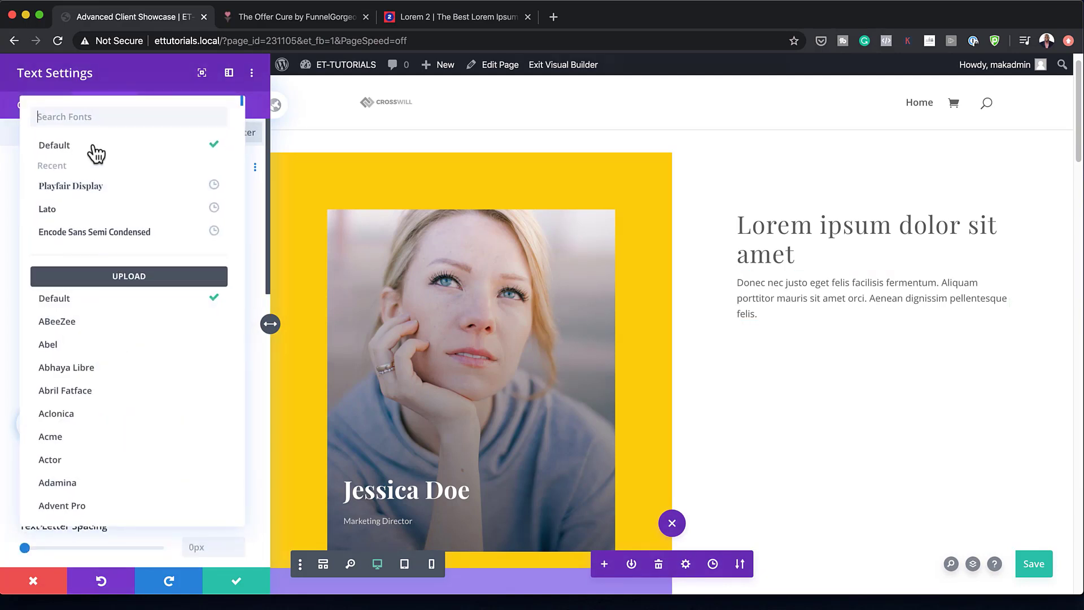
left_click(92, 215)
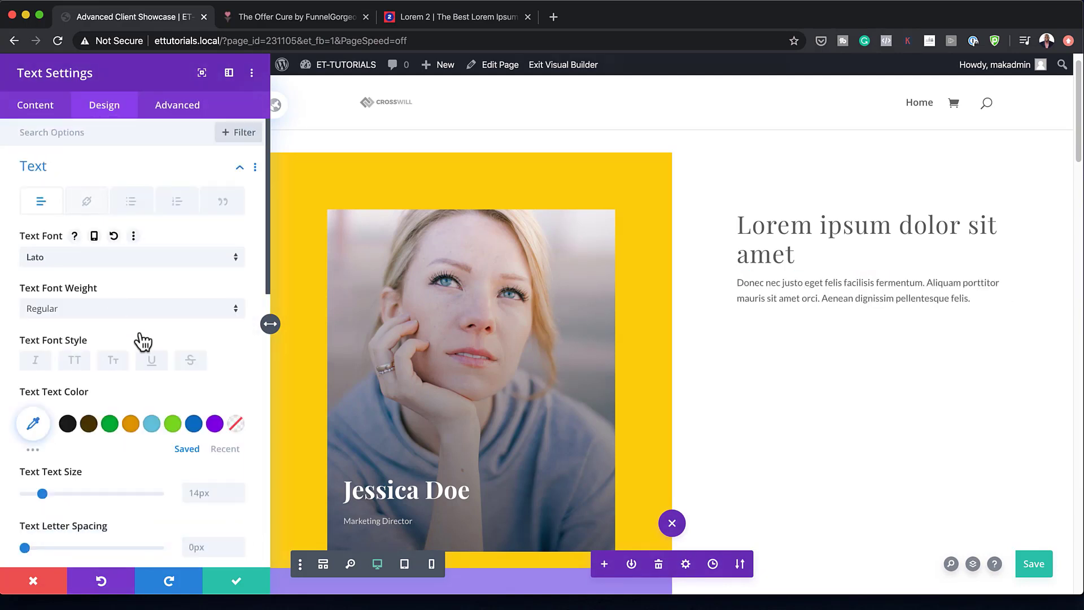
scroll(144, 339, "down", 3)
scroll(143, 333, "down", 5)
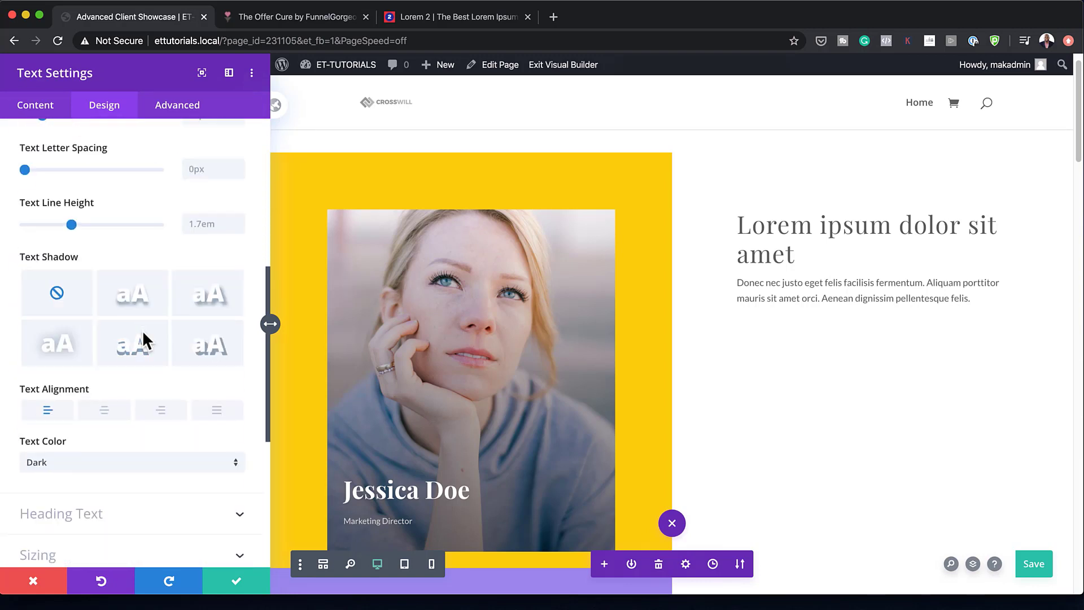
left_click(221, 412)
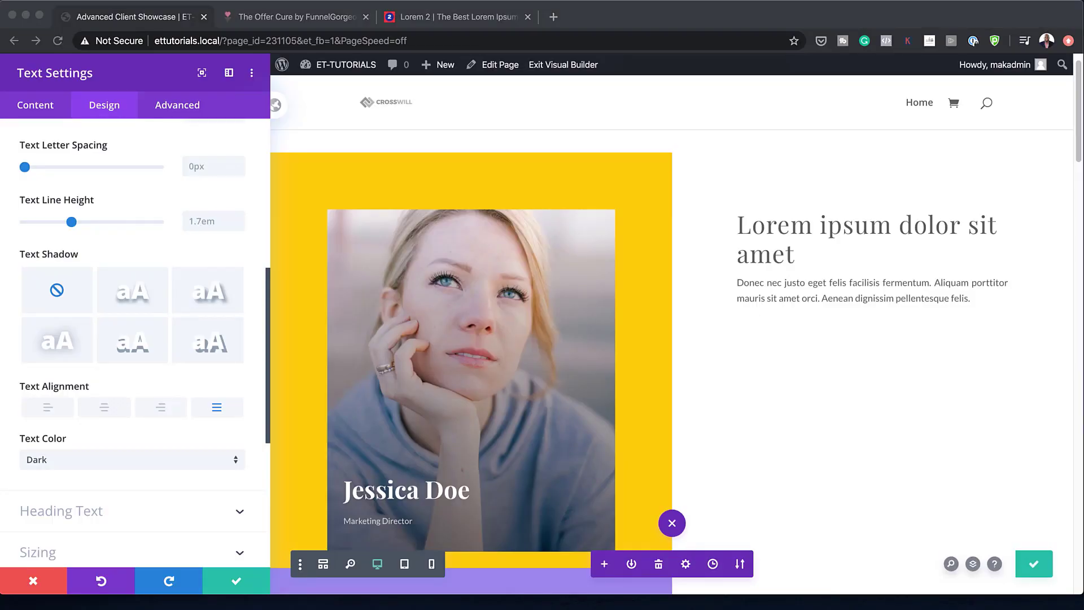
Set the paragraph's text size to 0.9vw and its line height to 2.1em.
scroll(133, 478, "up", 4)
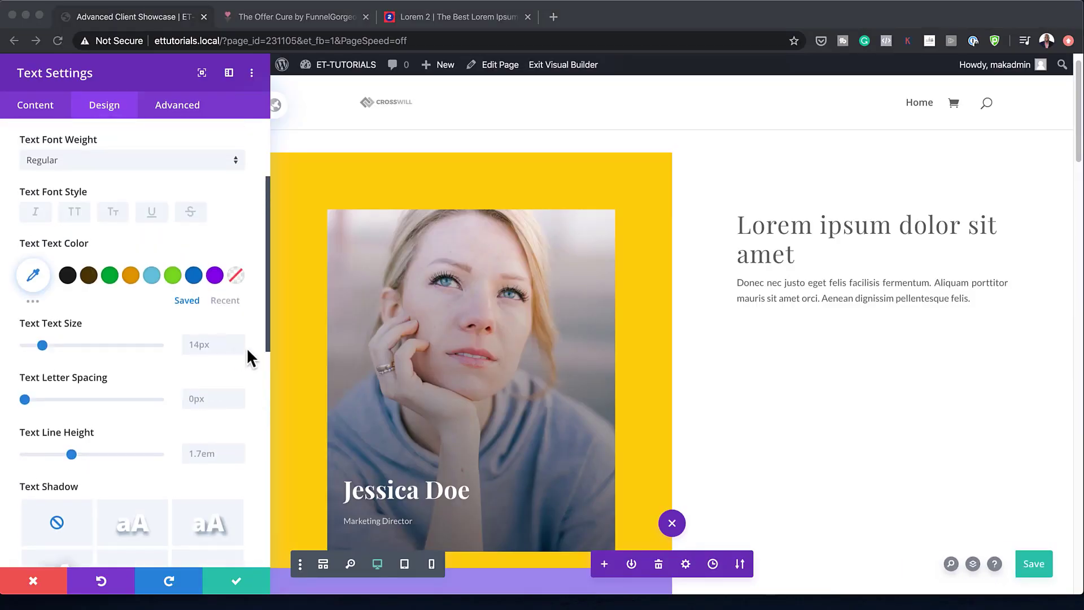
left_click(213, 344)
type("0.9vw")
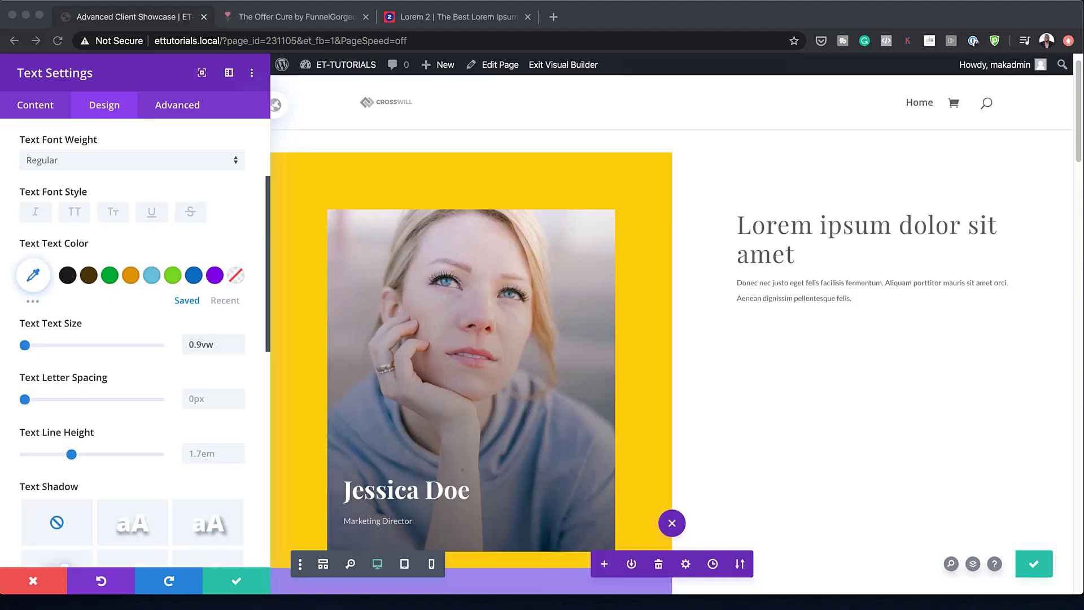
triple_click(207, 453)
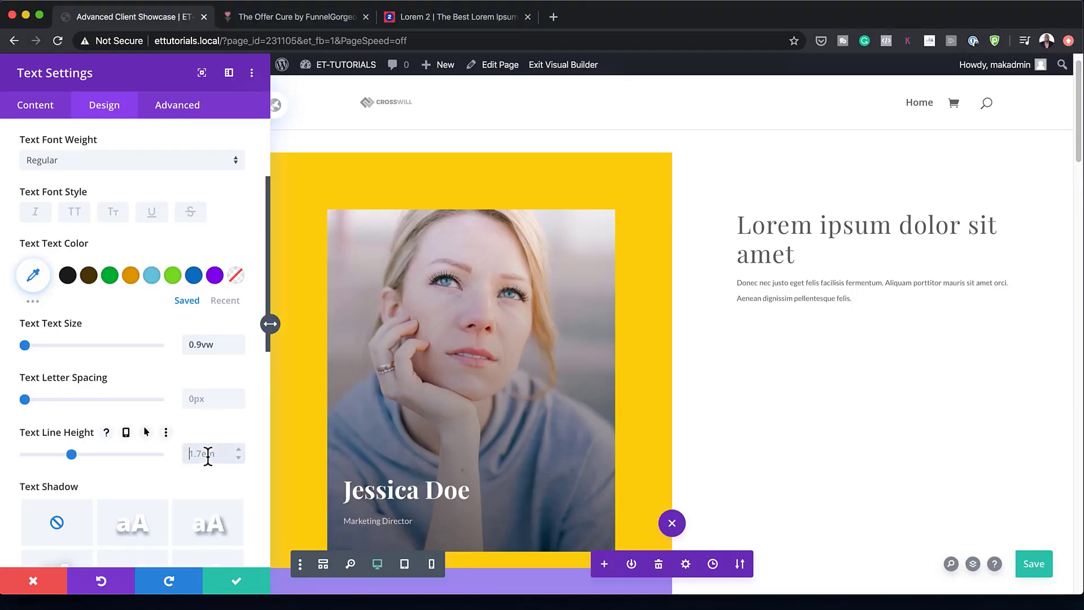
type("2.1em")
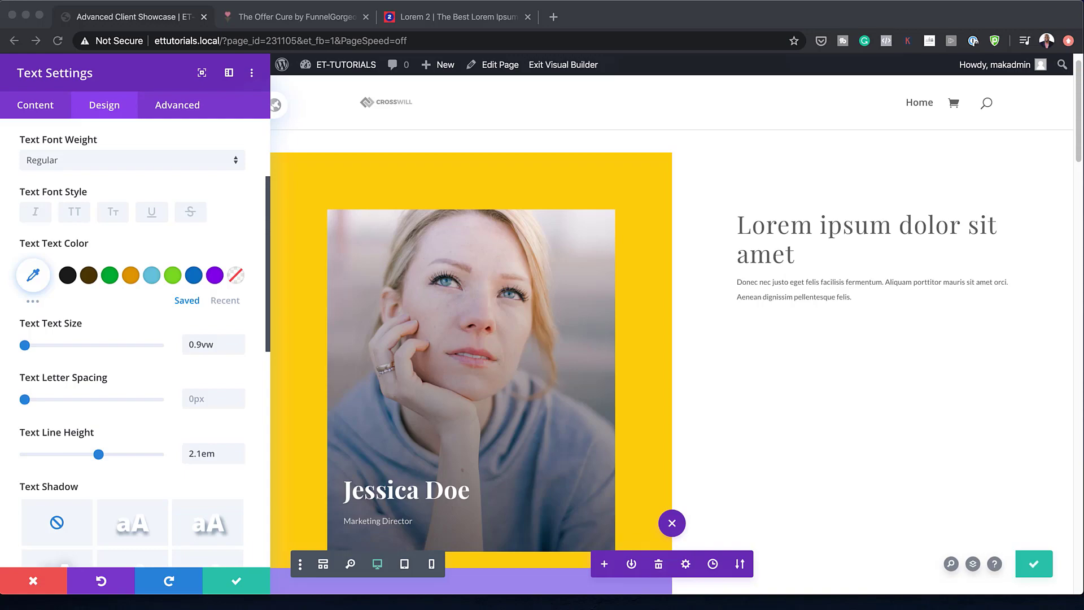
Give the paragraph module linked 2vw top and bottom margins and a 7vw right margin, and save its settings.
scroll(101, 408, "down", 10)
left_click(47, 407)
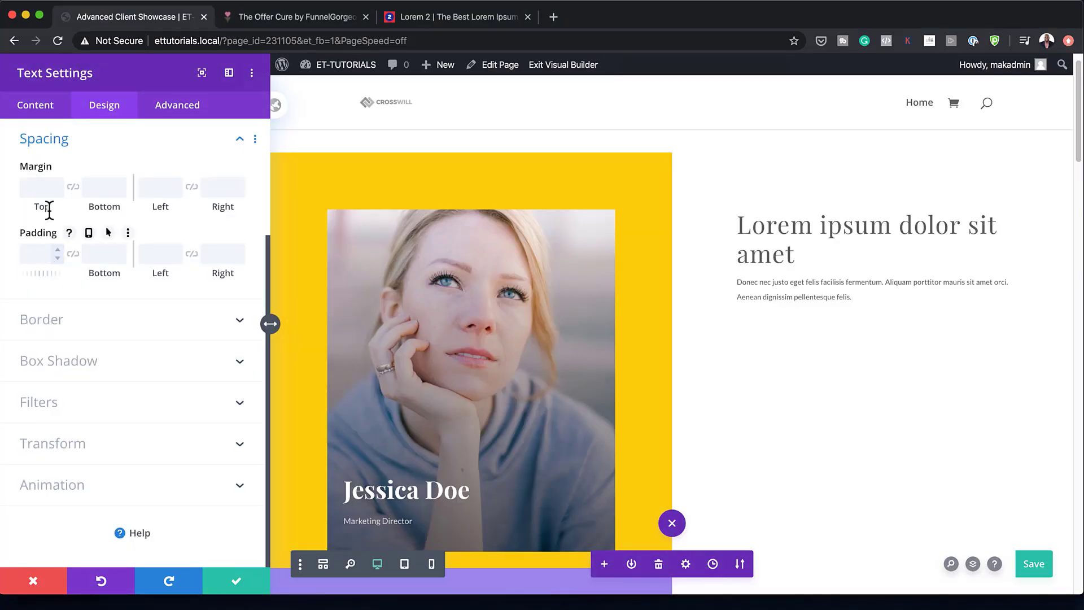
left_click(34, 188)
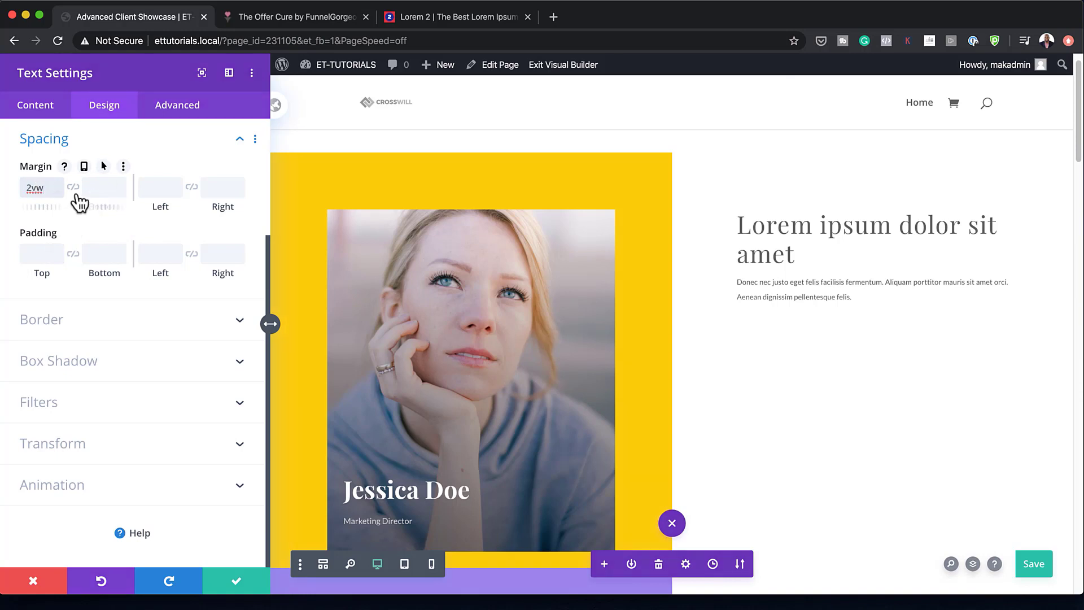
left_click(74, 187)
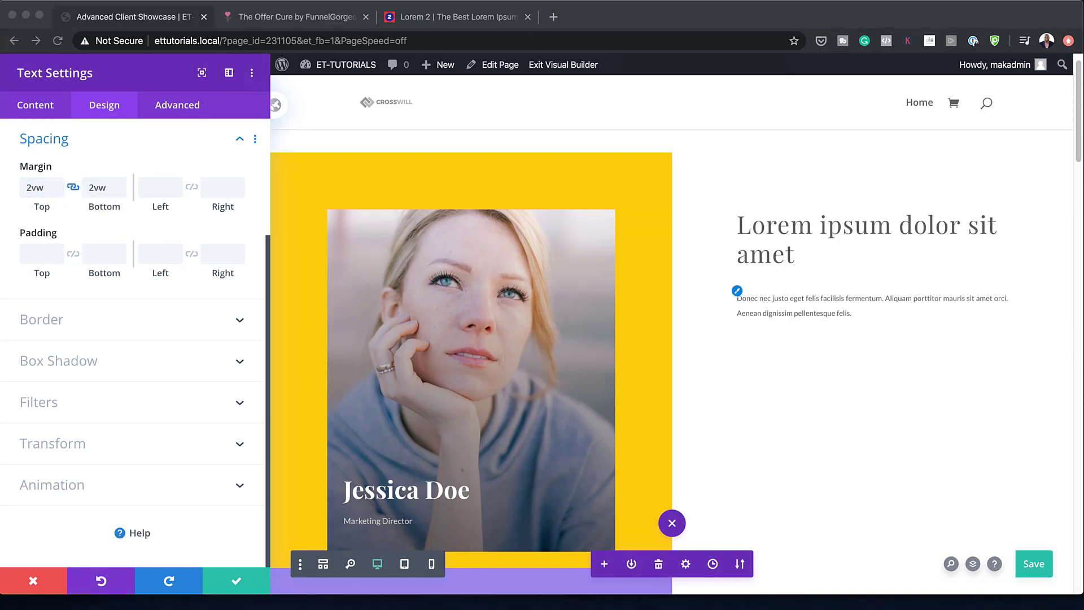
left_click(220, 191)
type("7vw")
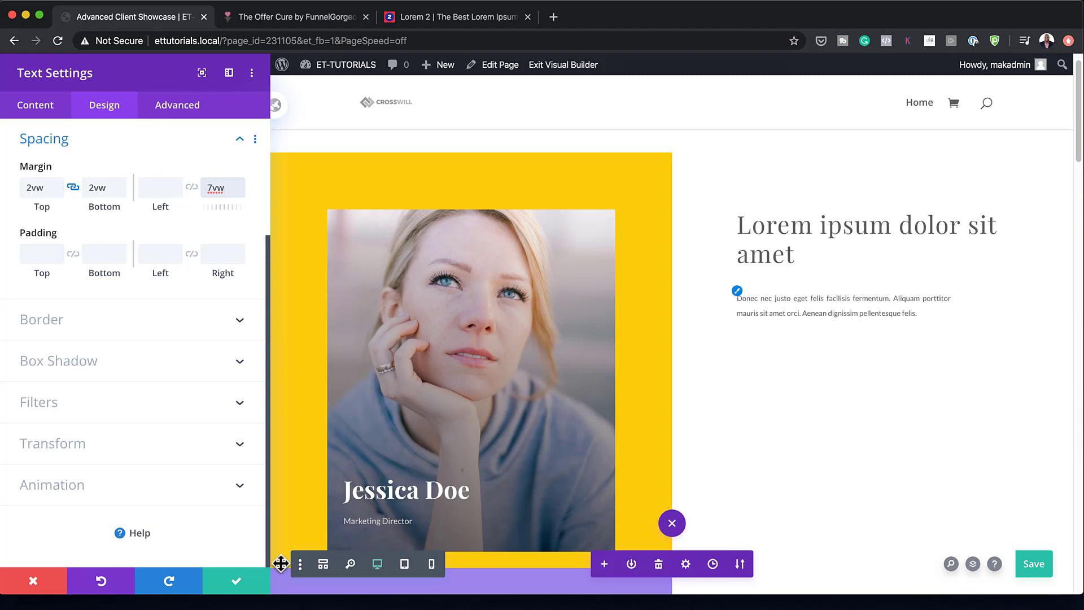
left_click(236, 585)
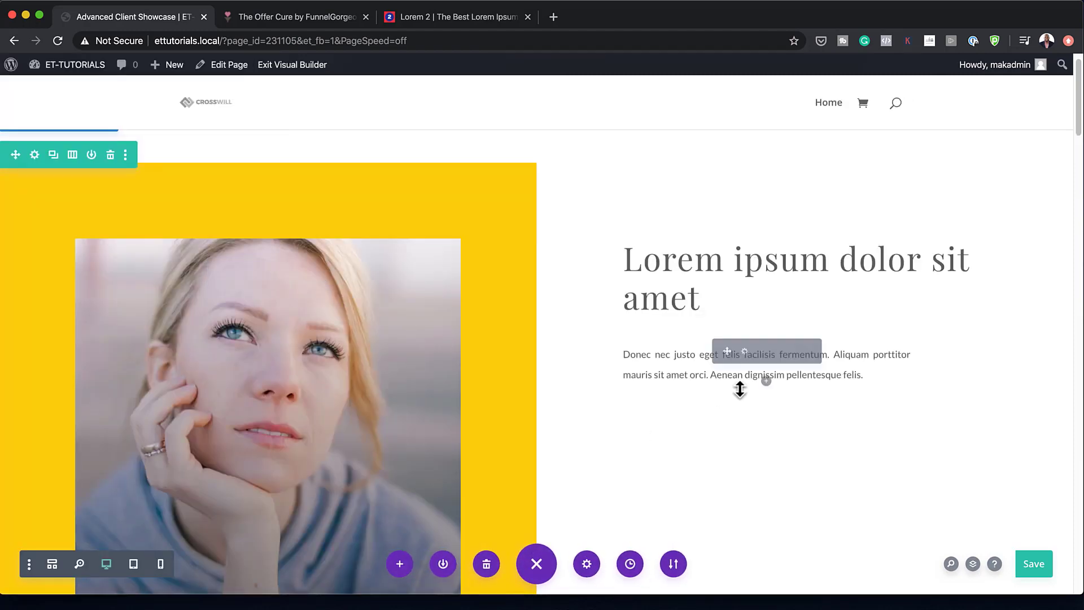
Insert a Divider module directly below the paragraph module.
left_click(766, 381)
left_click(735, 193)
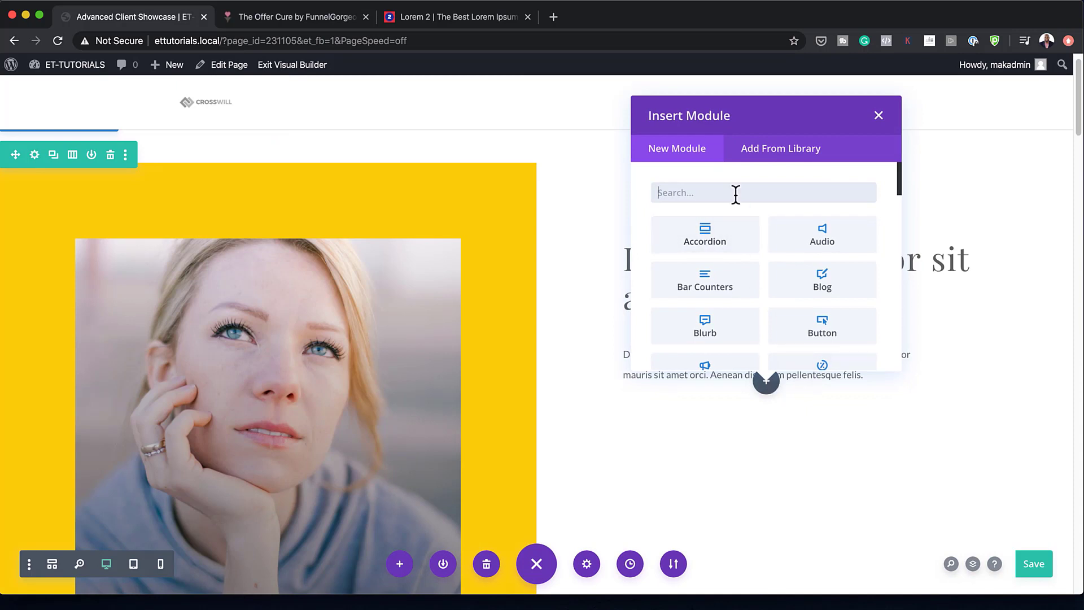
type("divi")
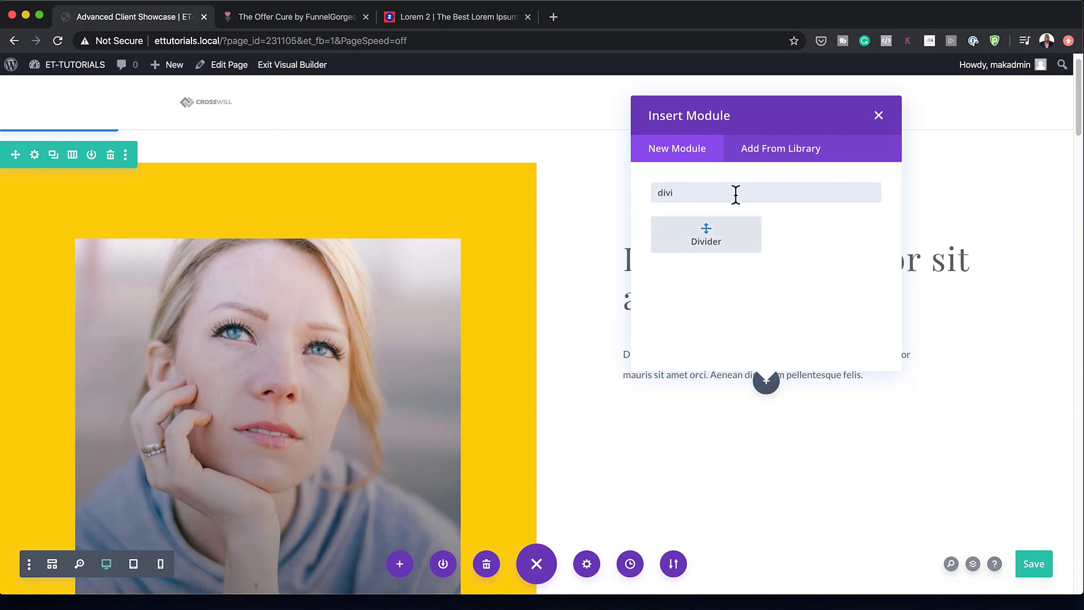
left_click(703, 240)
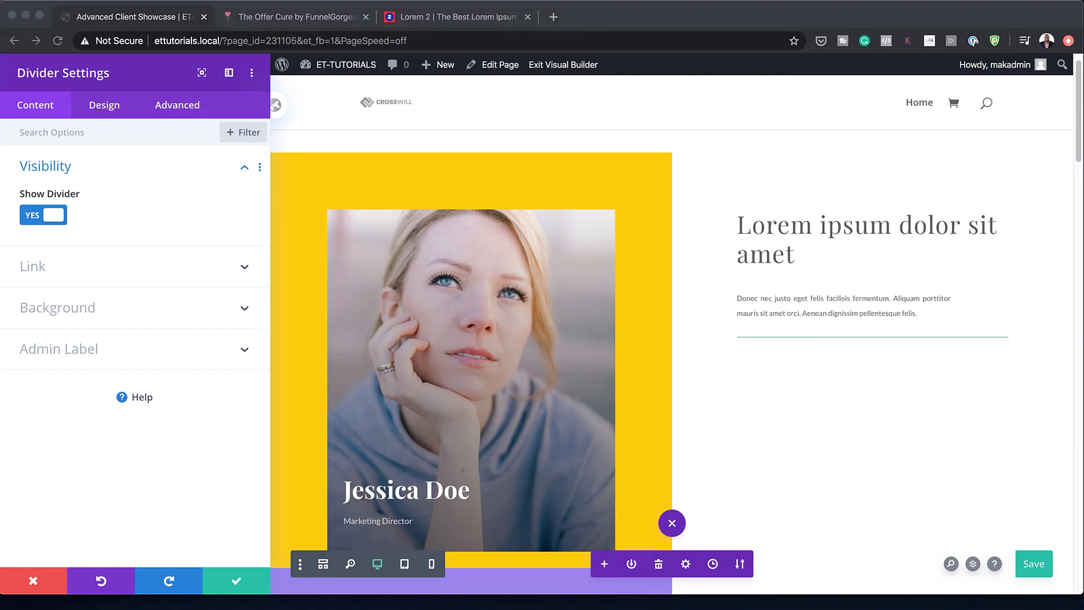
Set the divider's line color to #636363.
left_click(102, 111)
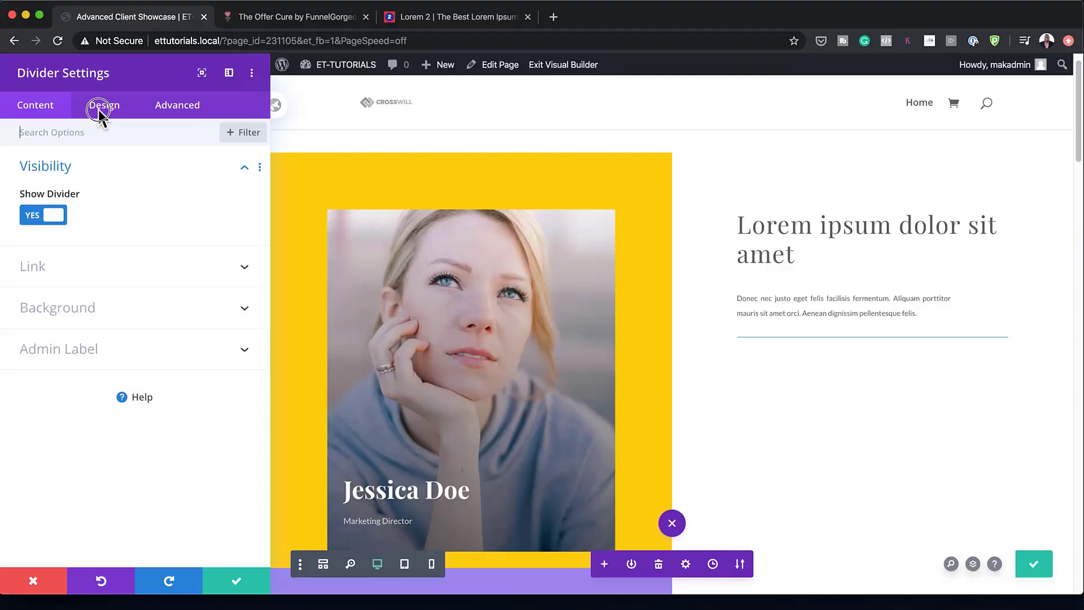
left_click(104, 113)
left_click(49, 170)
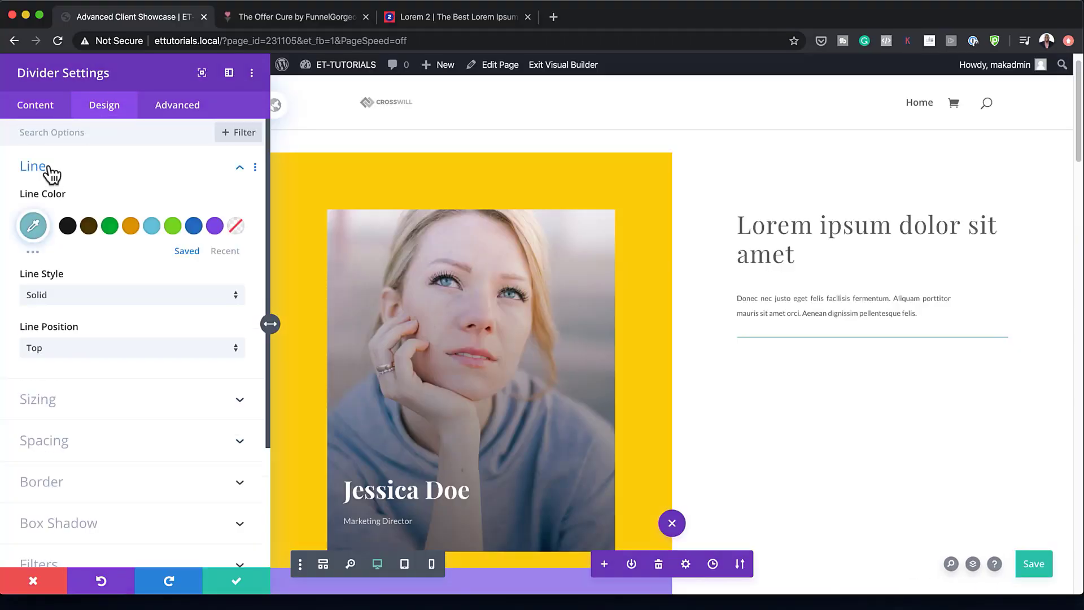
left_click(32, 229)
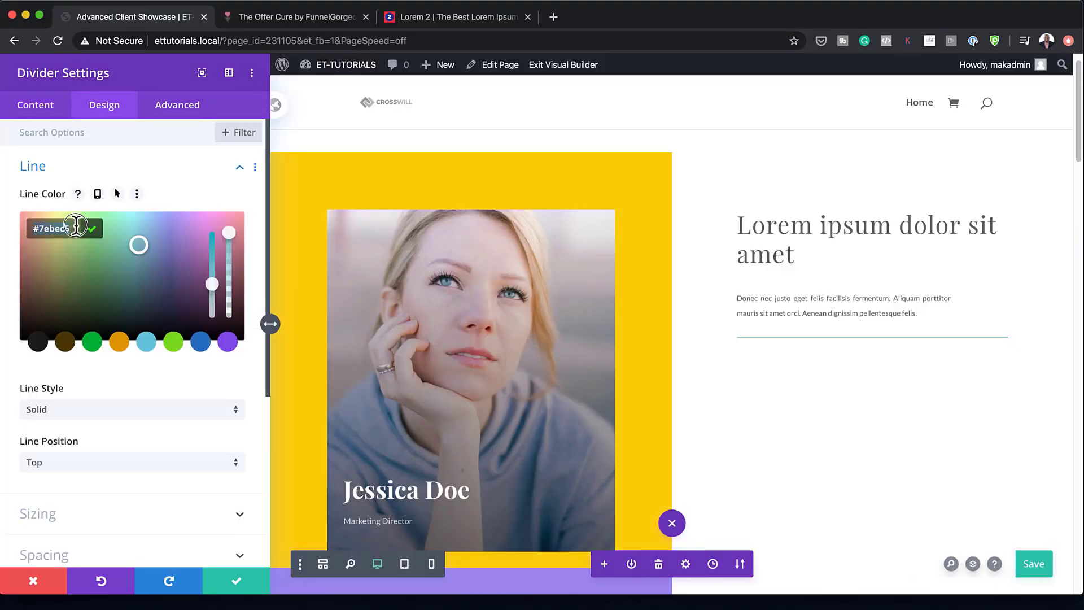
type("#636363")
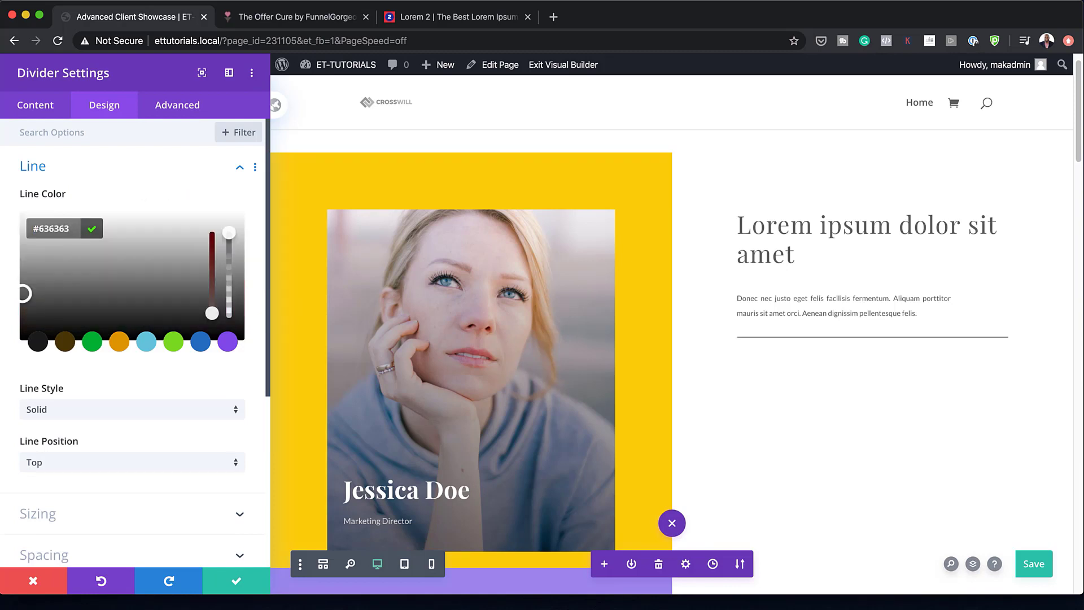
key("super+Tab")
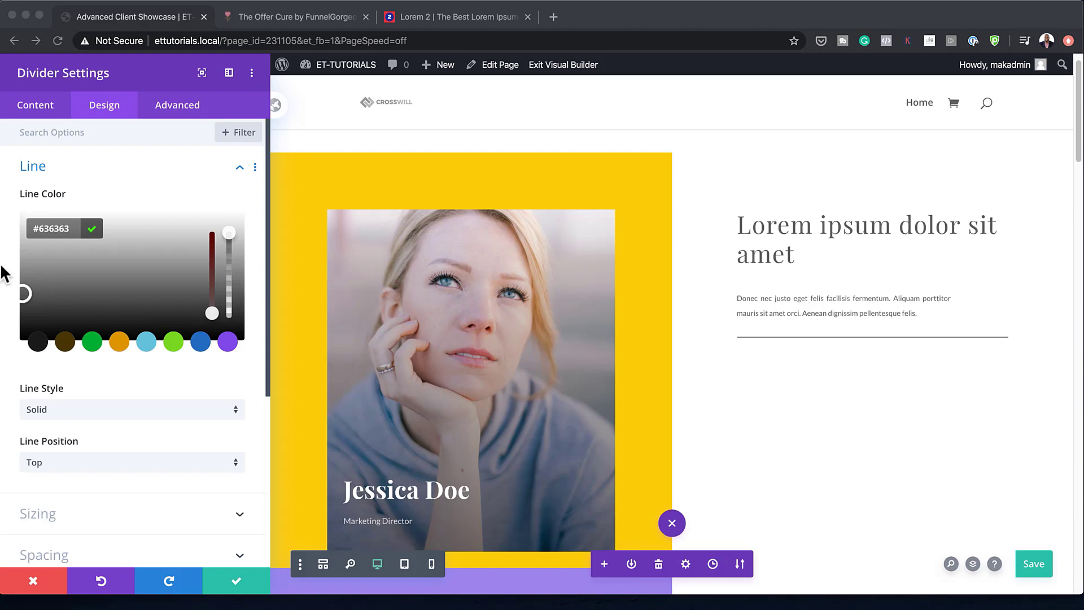
Give the divider a 7vw bottom margin and linked left and right margins of 14vw.
scroll(123, 377, "down", 5)
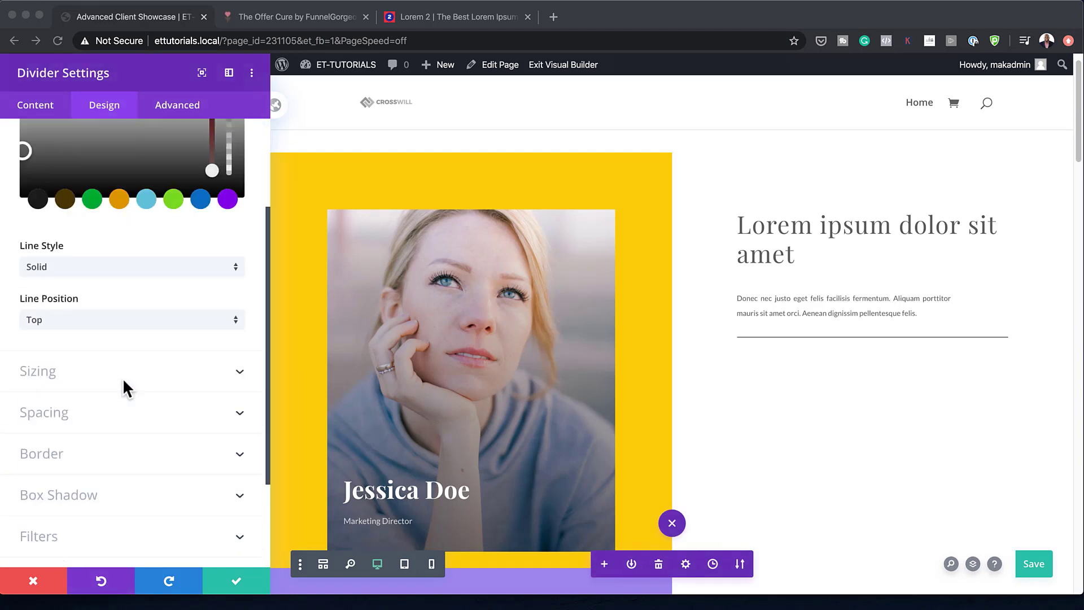
left_click(37, 394)
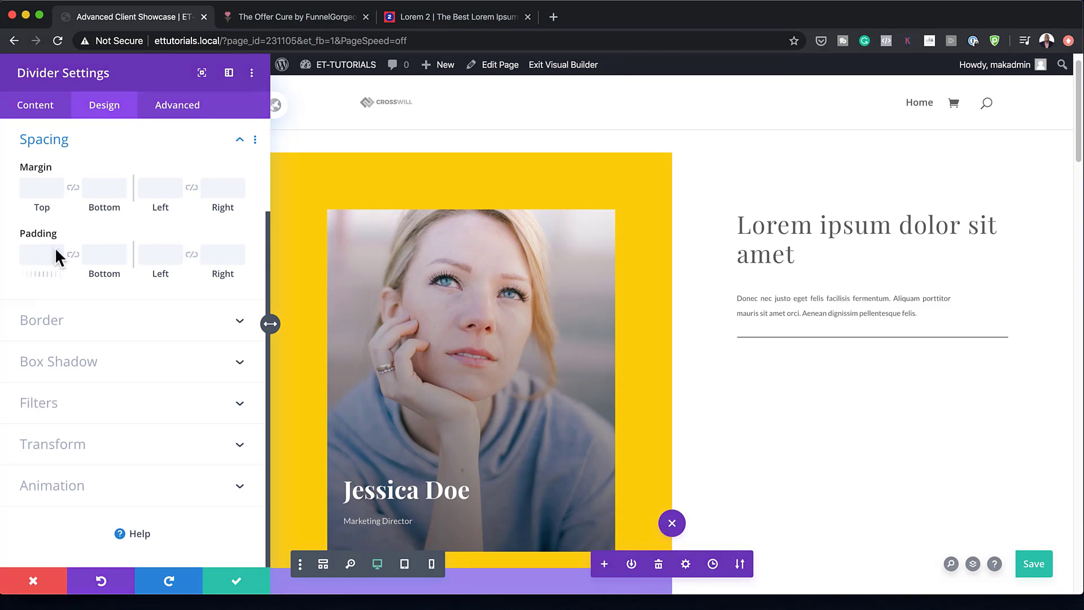
left_click(99, 189)
type("7vw")
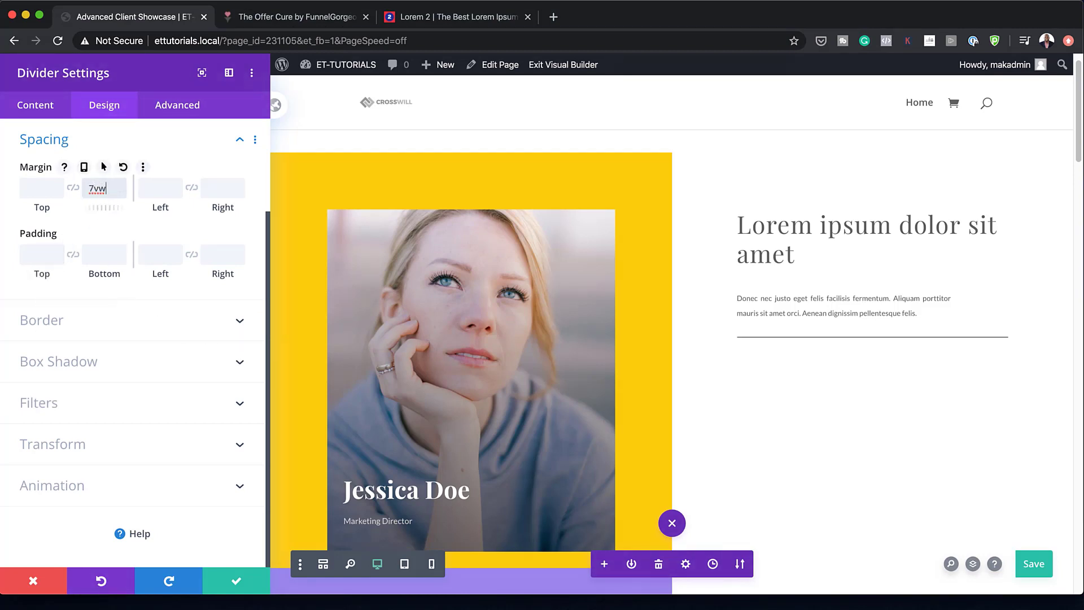
key("super+Tab")
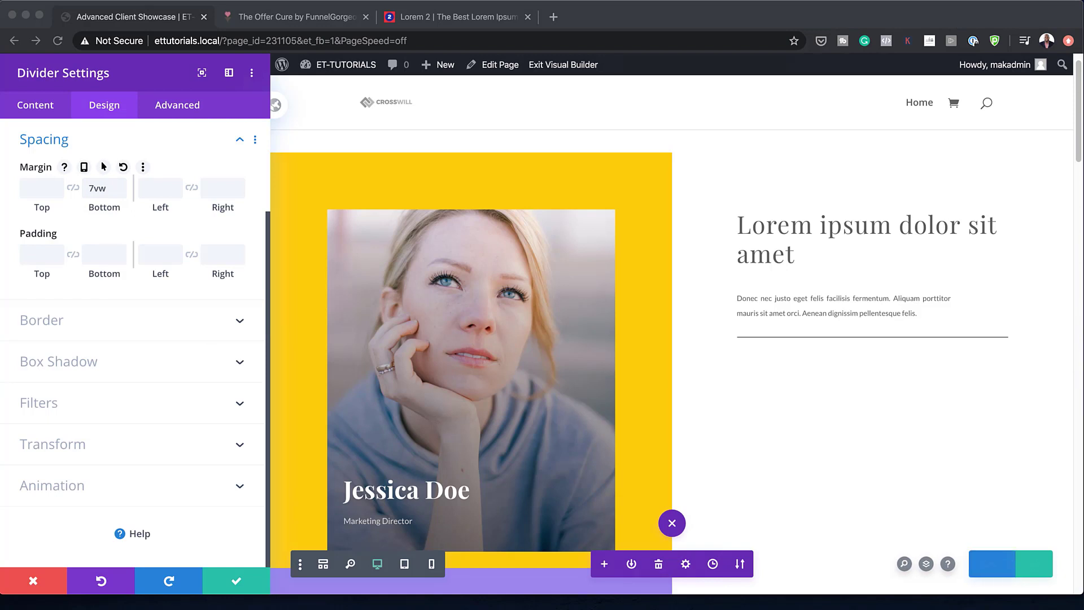
key("super+Tab")
left_click(161, 189)
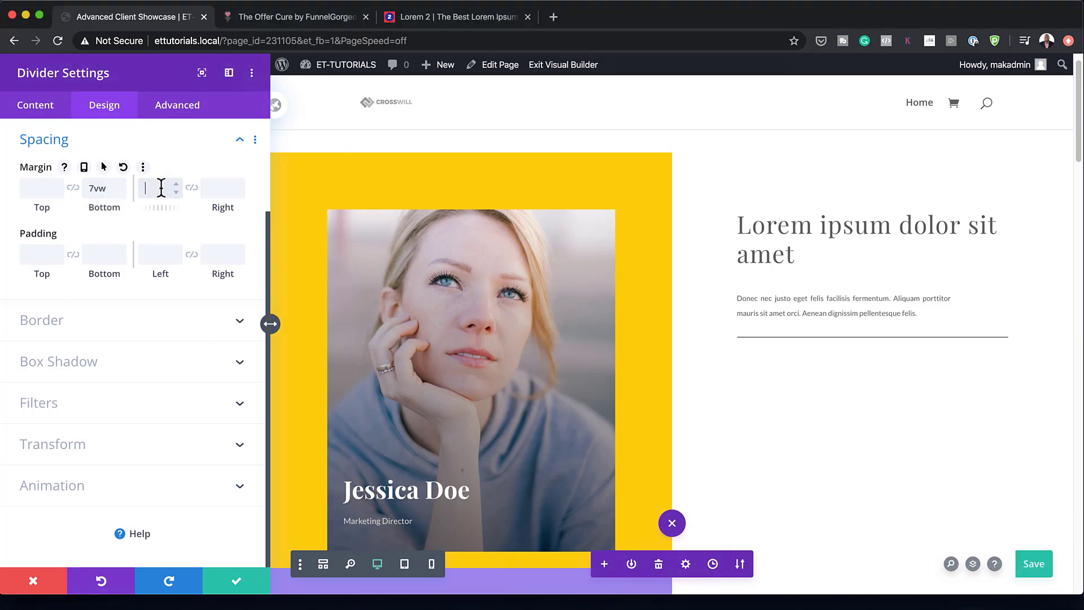
type("14vw")
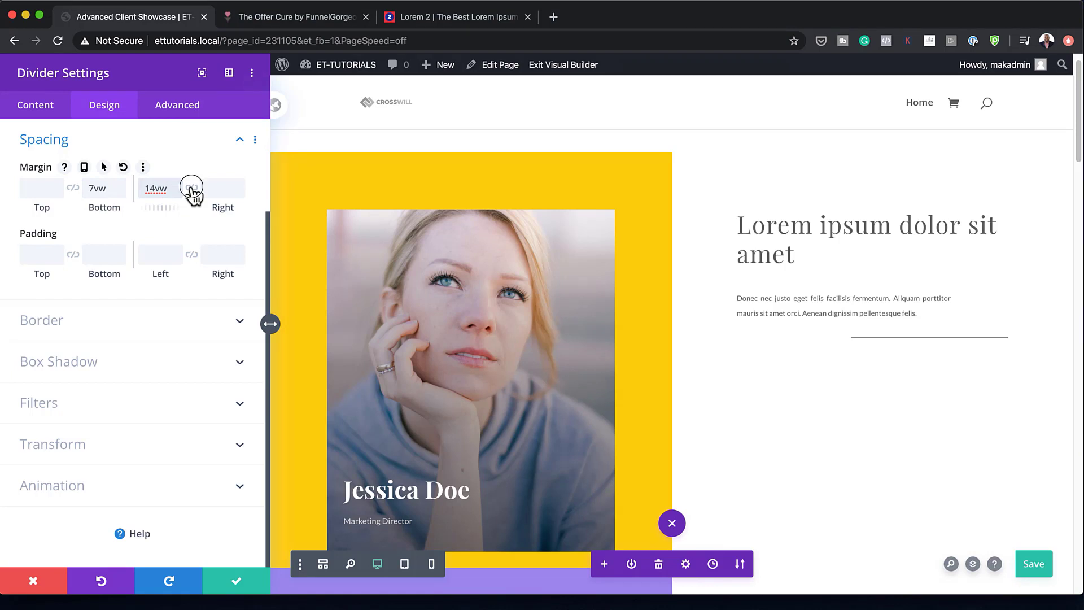
left_click(192, 189)
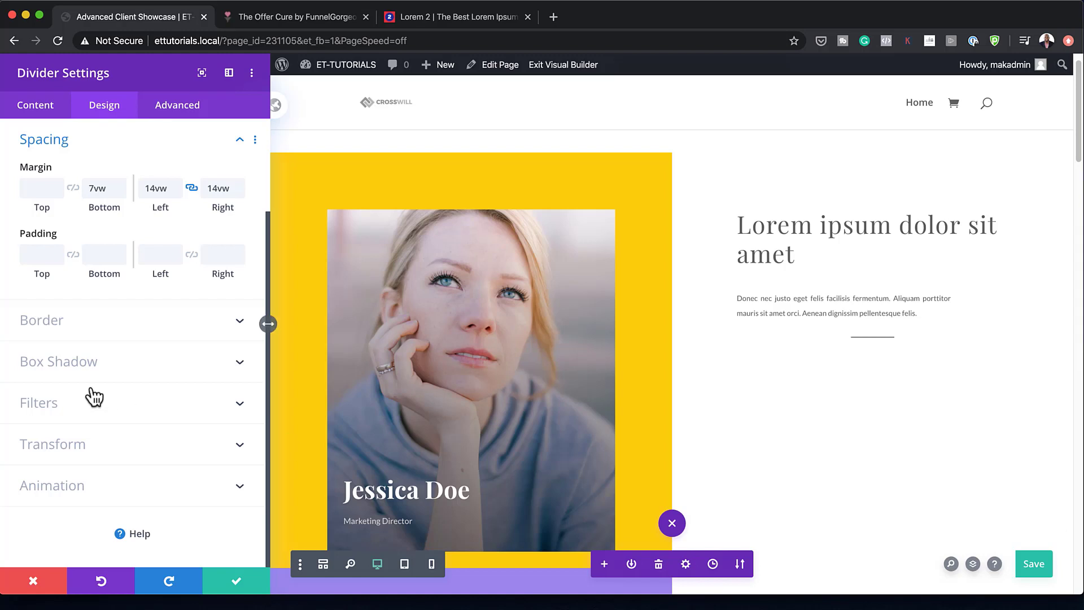
Rotate the divider 90deg with the Transform options so that it stands vertically.
left_click(73, 452)
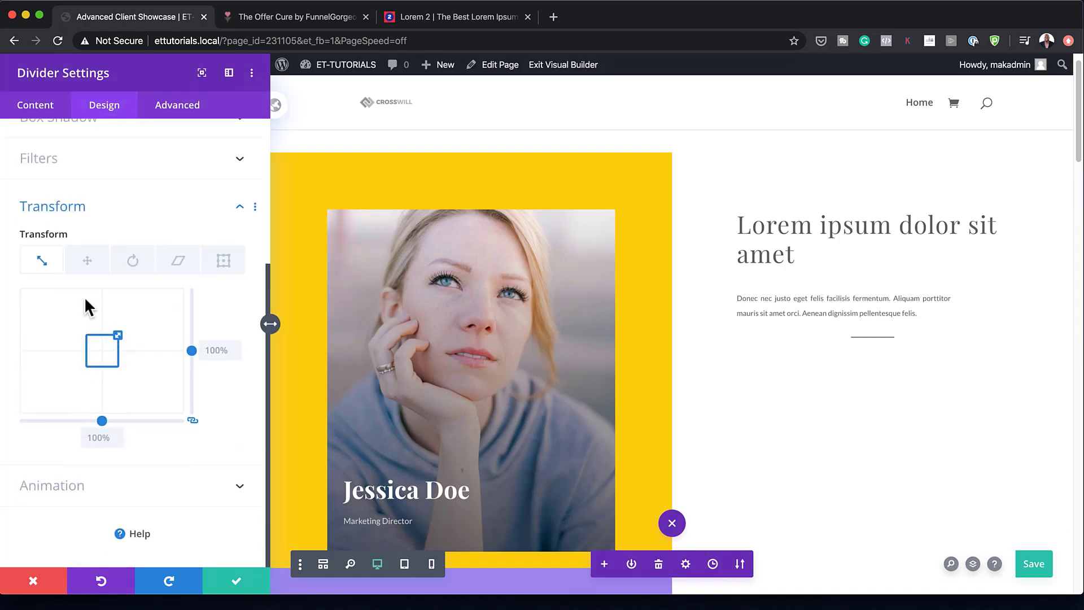
left_click(133, 264)
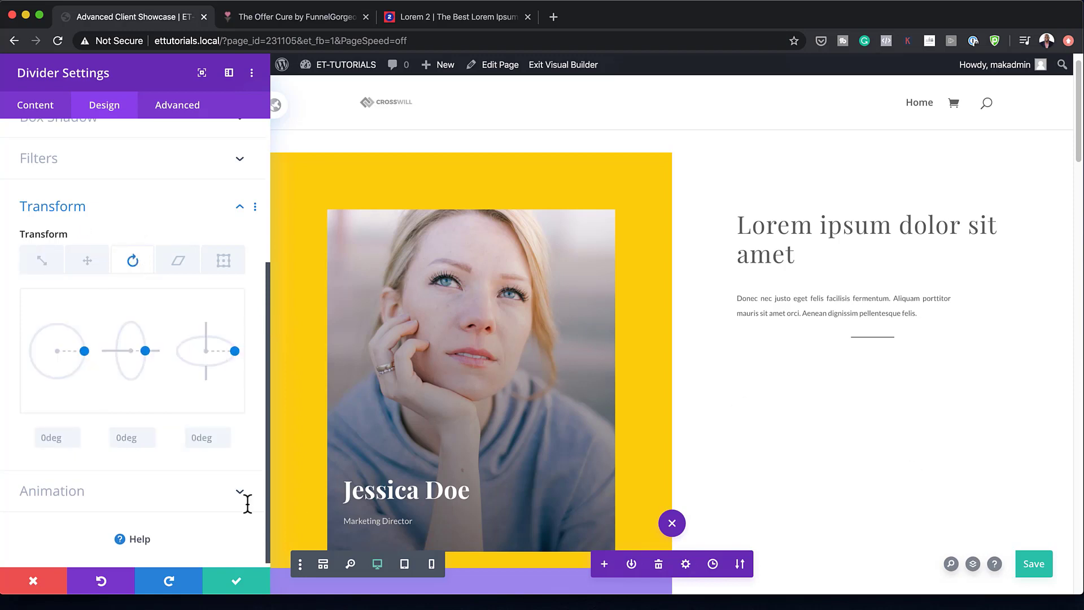
left_click(65, 442)
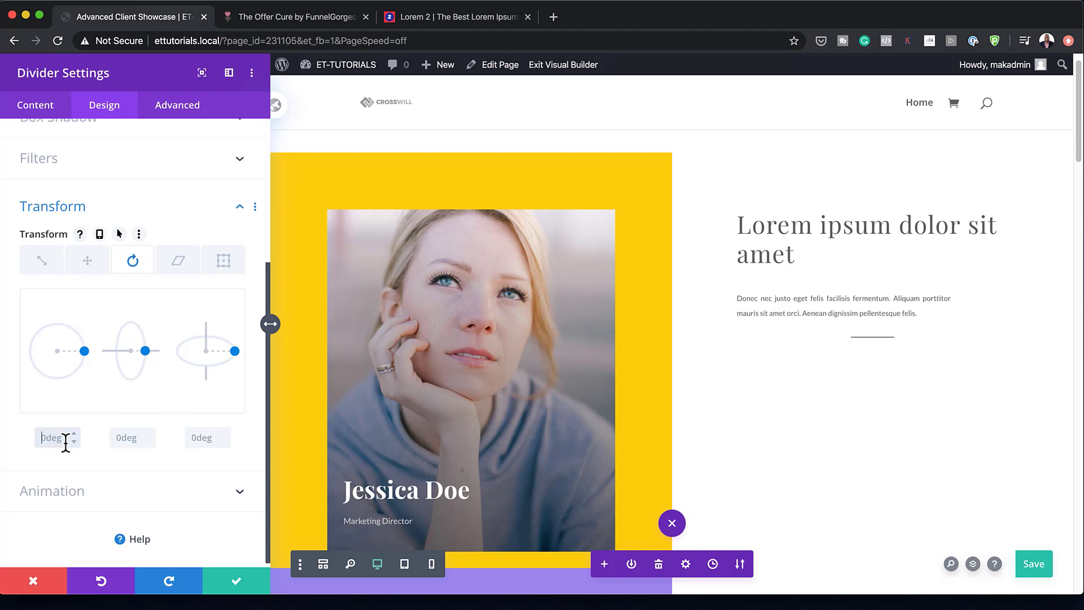
type("90deg")
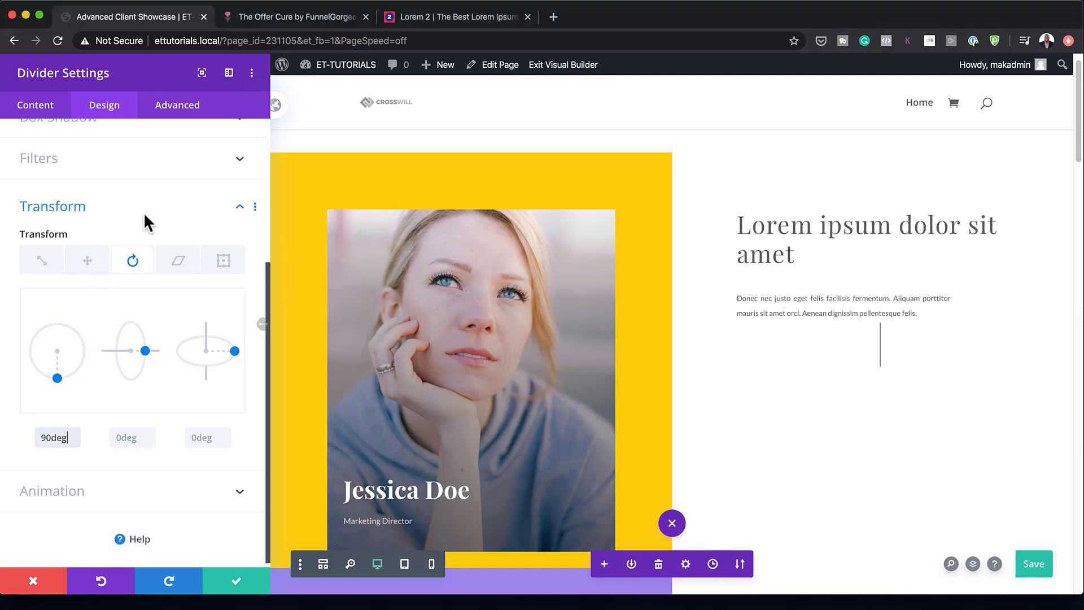
Translate the divider 2vw vertically and -17.3vw horizontally, and save its settings.
left_click(88, 261)
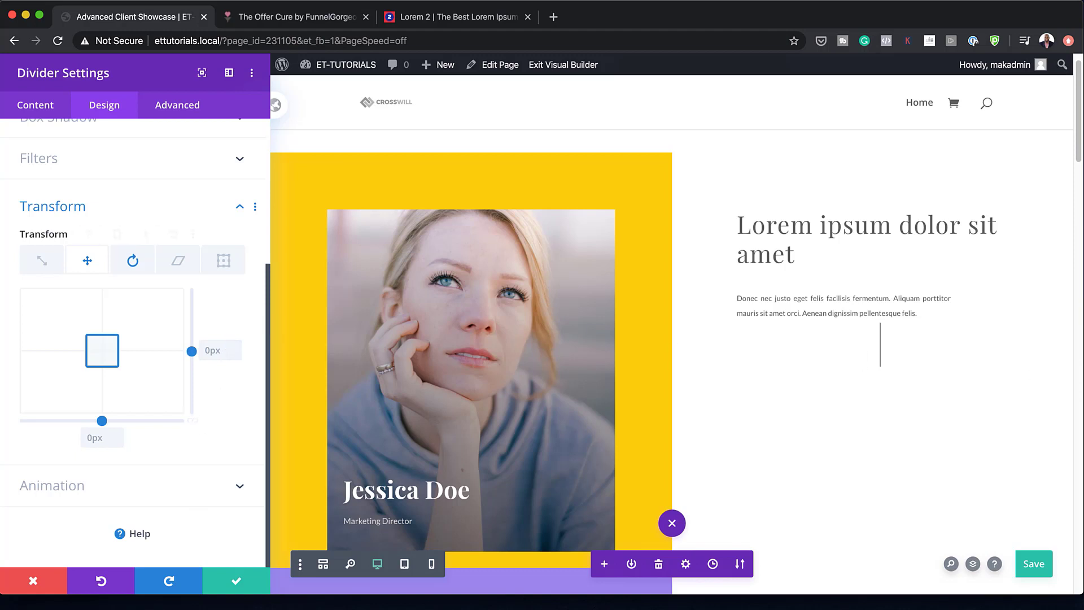
double_click(212, 350)
type("2vw")
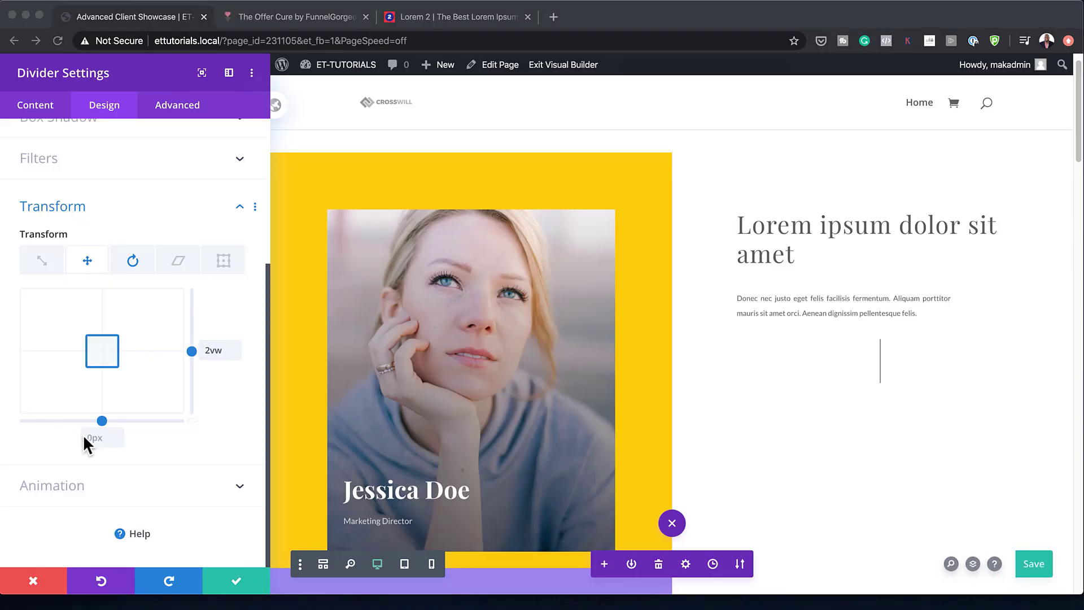
left_click(106, 438)
type("-7.3vw")
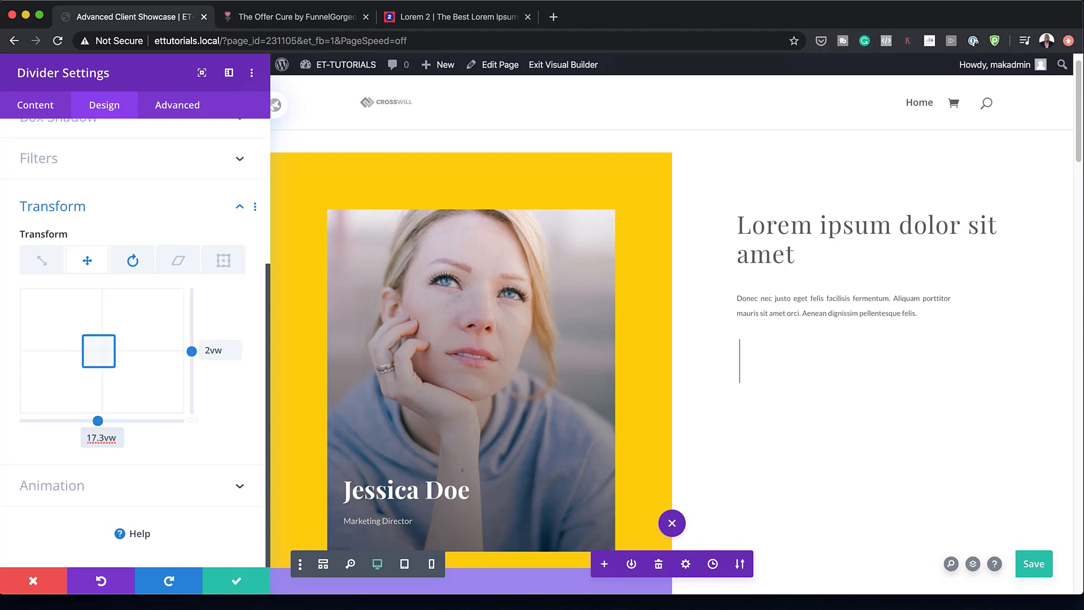
left_click(238, 584)
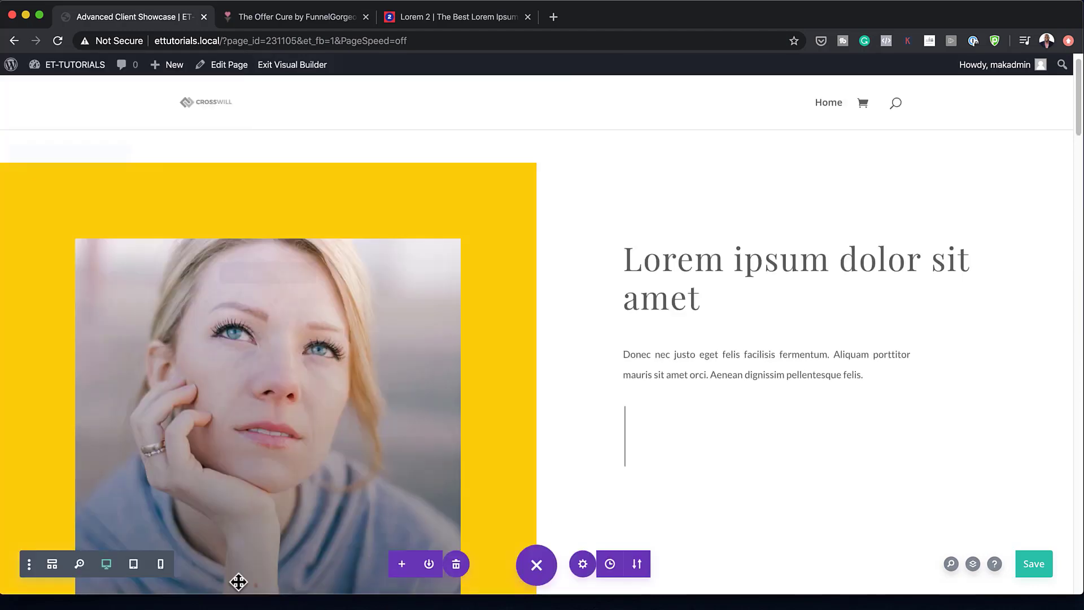
Insert a Text module between the paragraph and the divider, replacing its placeholder body with the first client's full name.
scroll(760, 469, "down", 3)
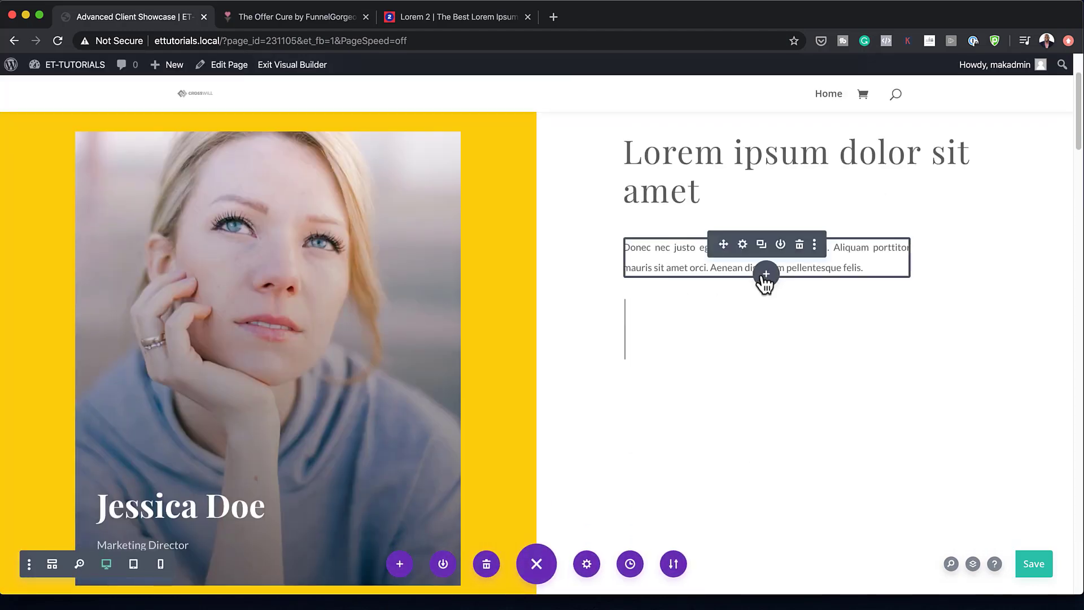
left_click(766, 275)
type("text")
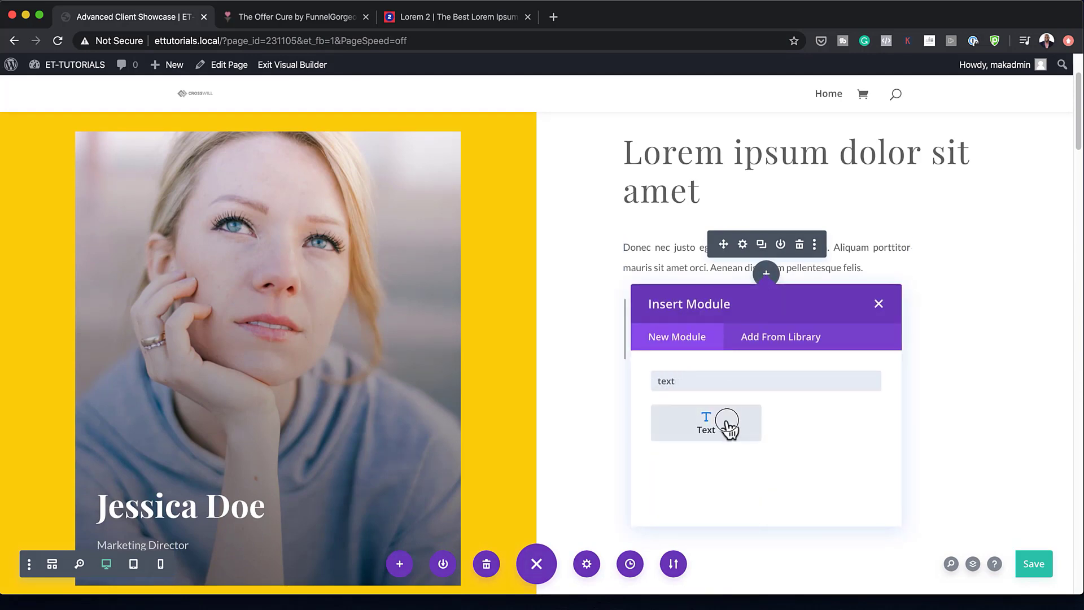
left_click(728, 423)
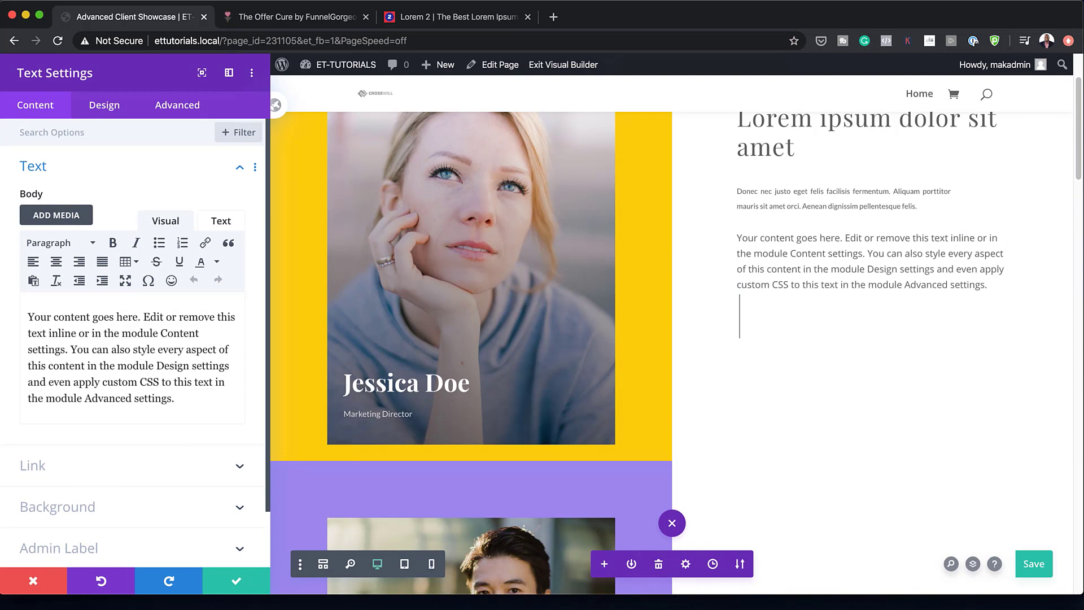
left_click_drag(175, 398, 4, 317)
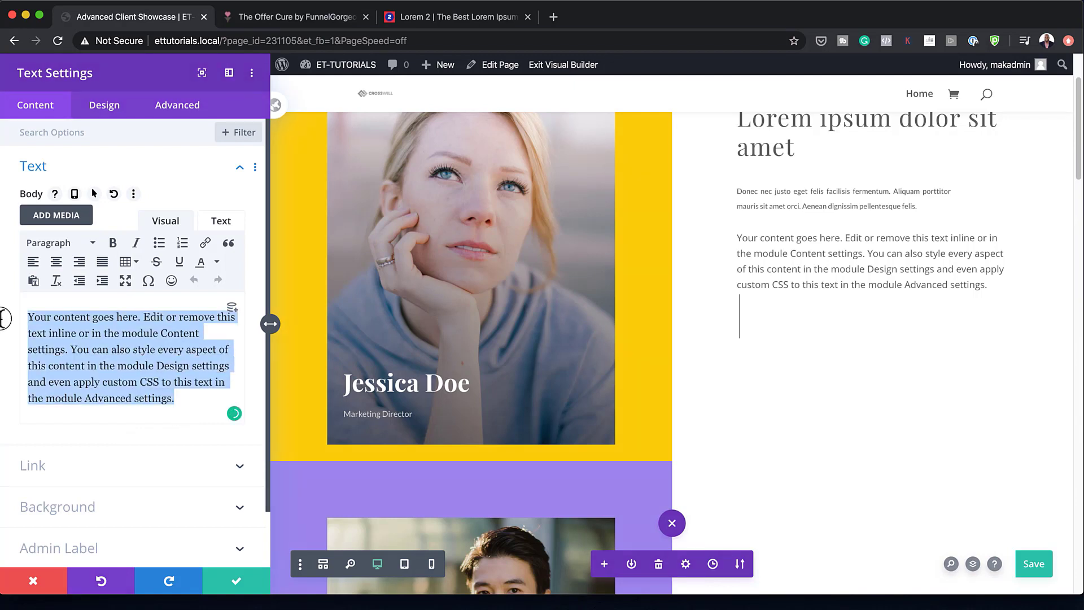
type("Jessica Doe")
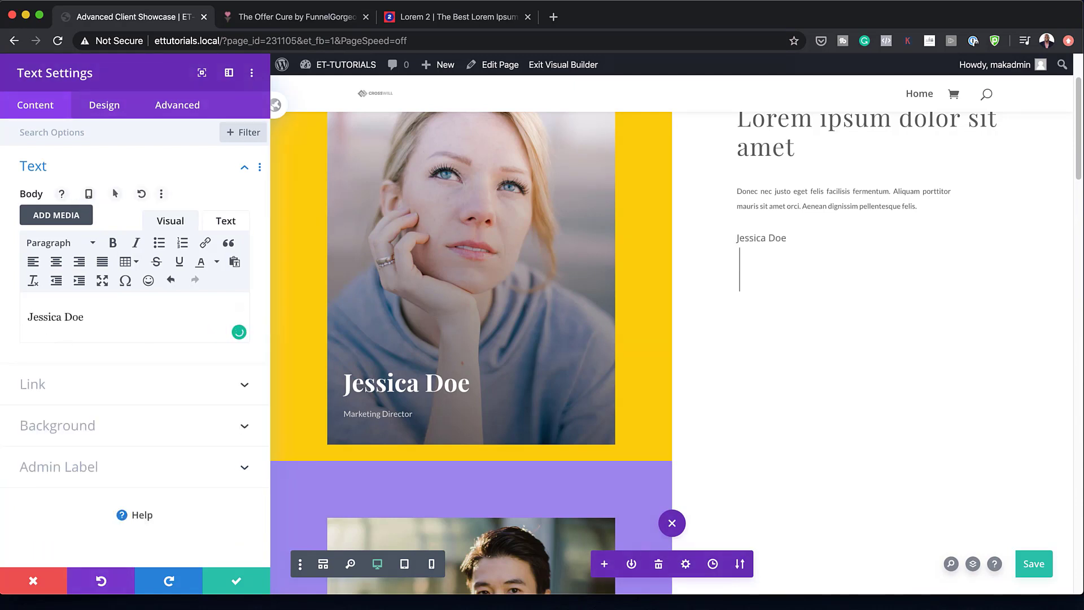
Set the client name's text font to Lato with the uppercase font style, and save the page.
left_click(120, 112)
left_click(74, 170)
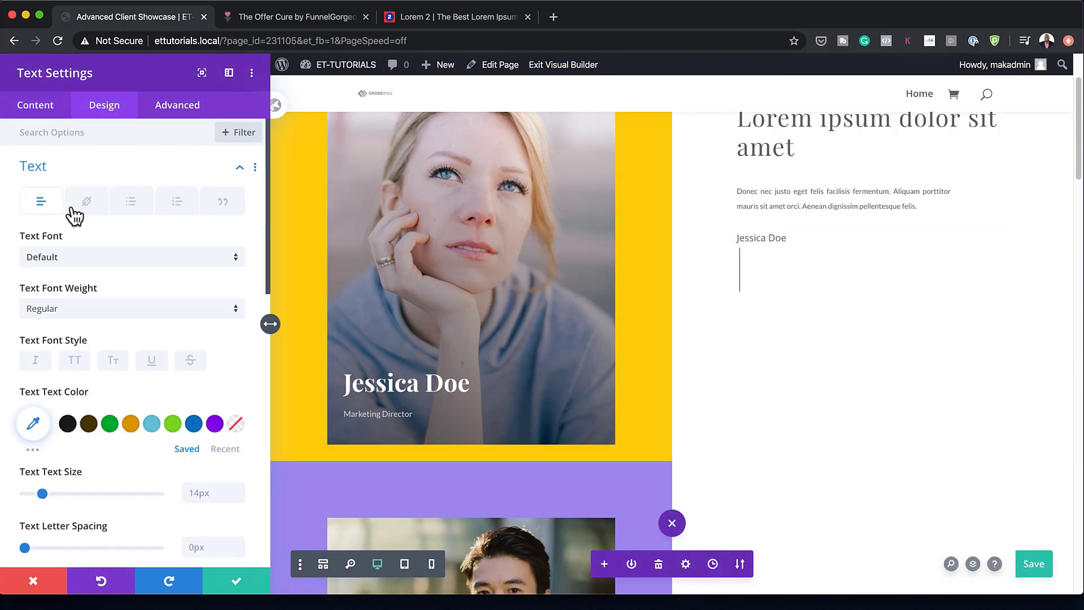
left_click(77, 257)
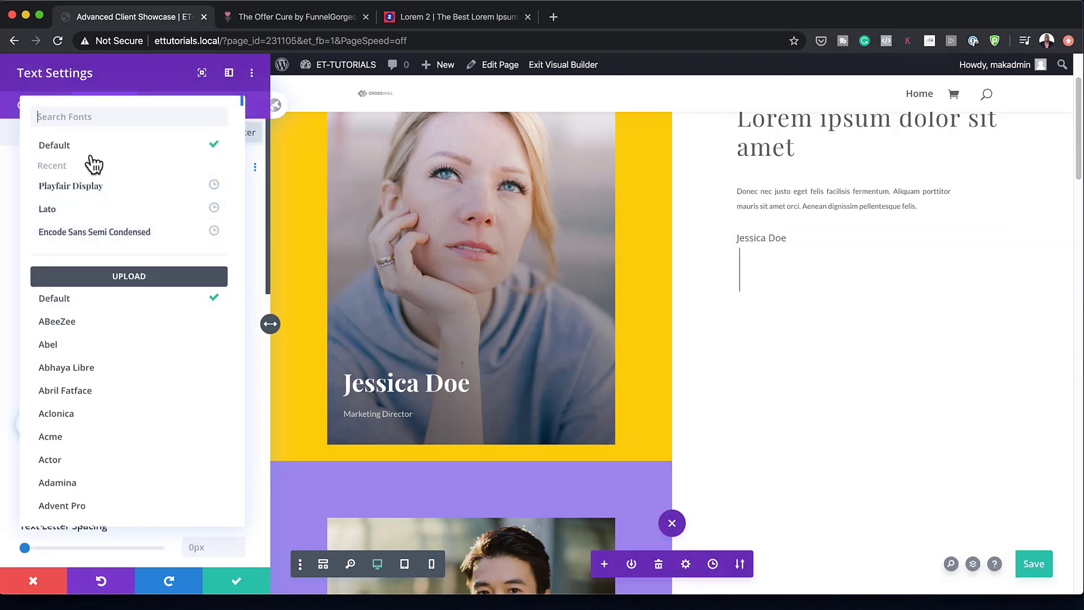
left_click(80, 213)
left_click(76, 362)
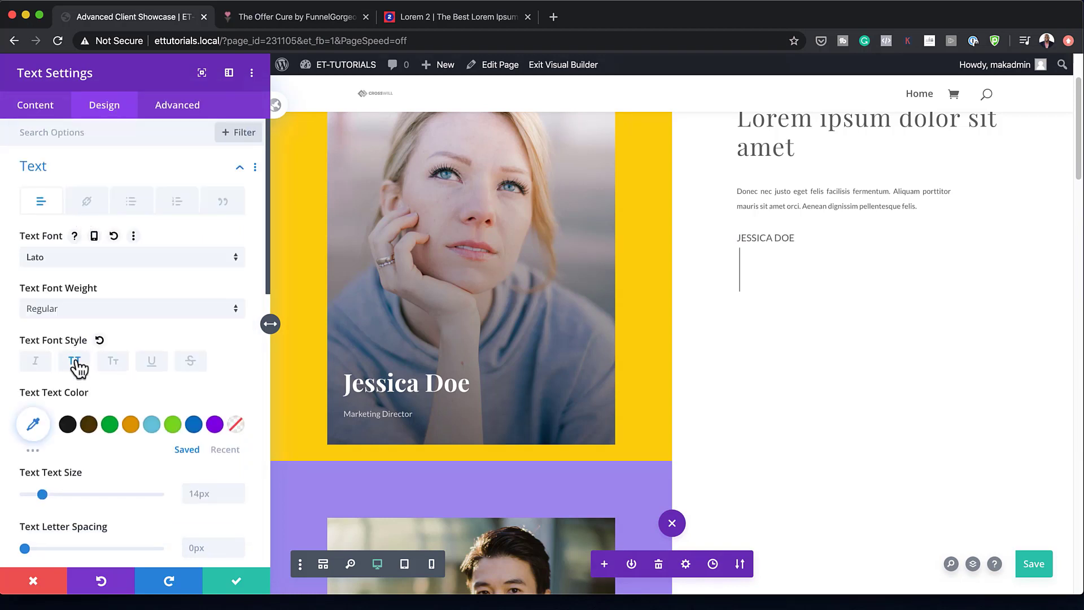
key("super+s")
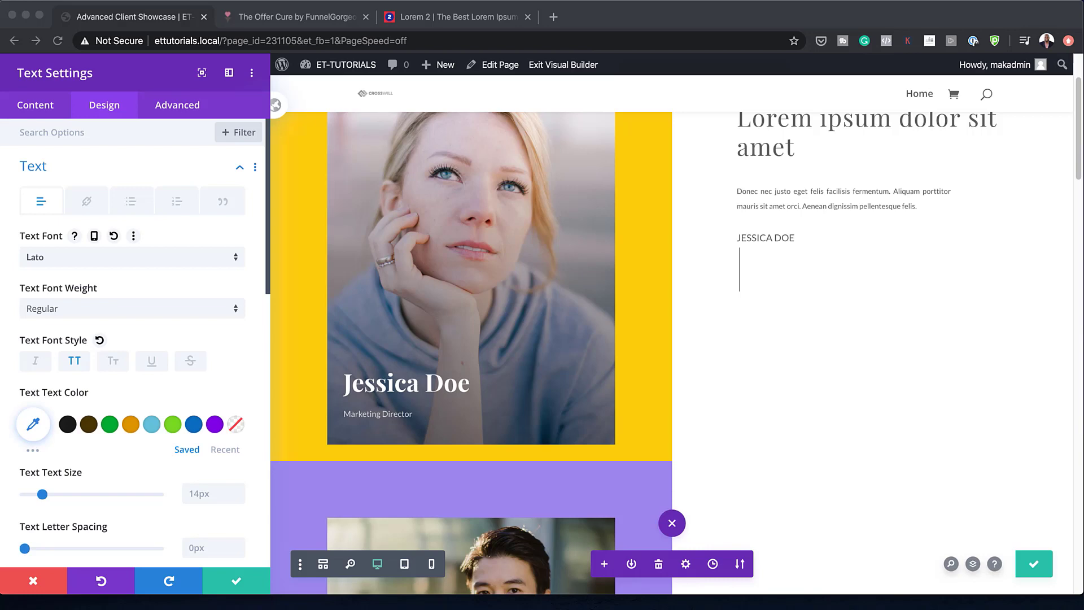
Set the client name's text size to 1.3vw, letter spacing to 1px and line height to 1.2em.
left_click(201, 493)
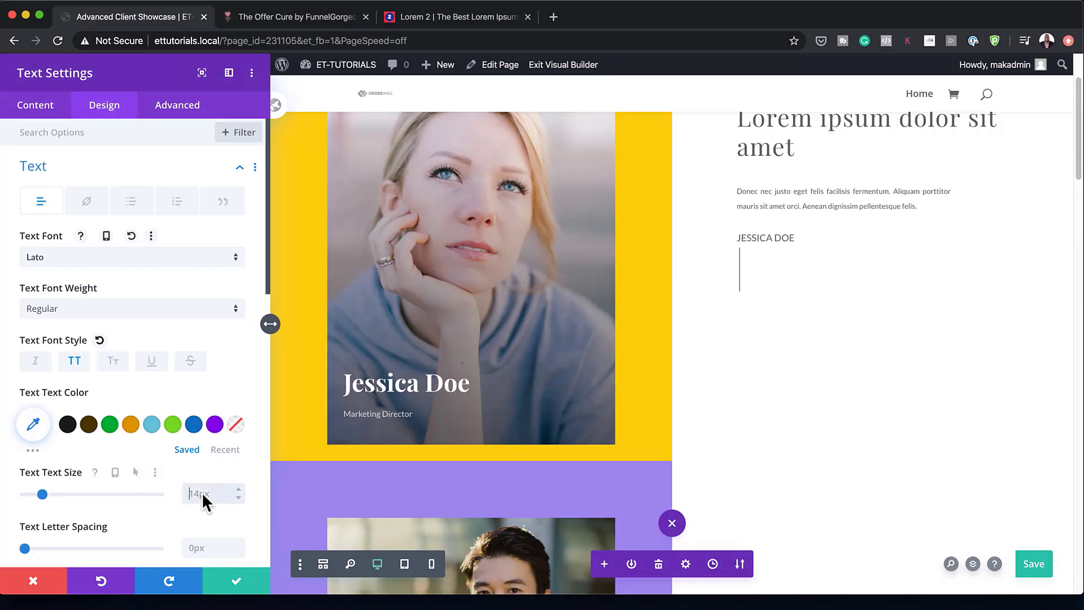
type("1.3vw")
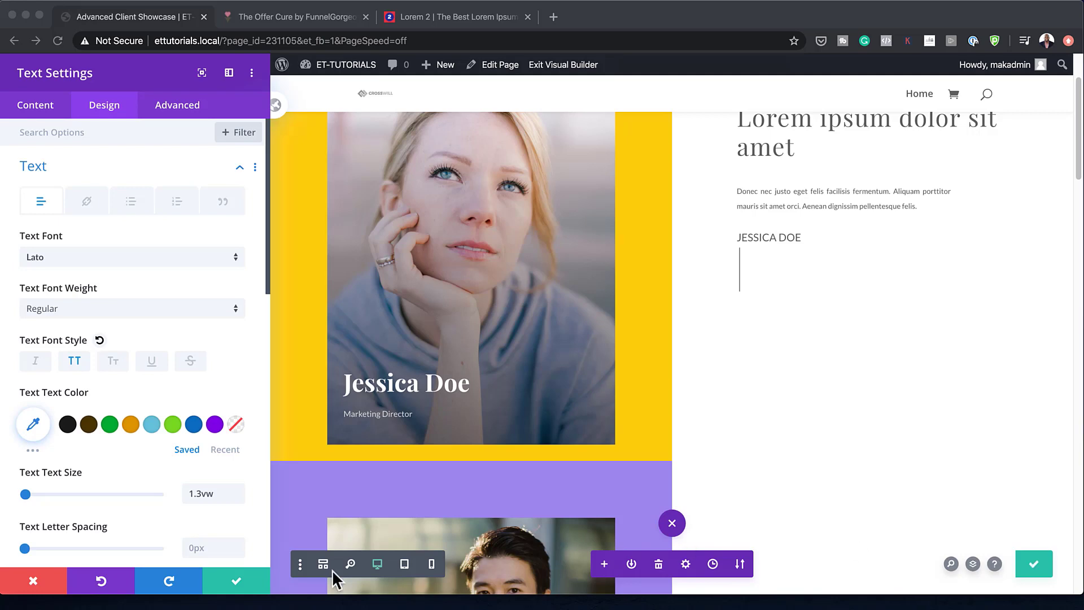
left_click(206, 545)
type("1px")
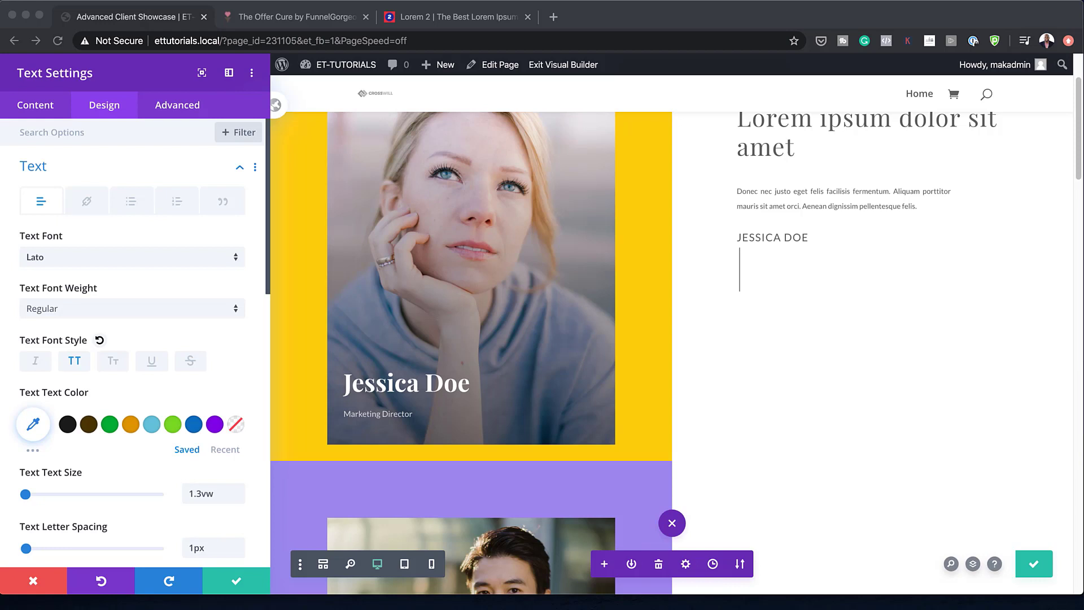
scroll(187, 422, "down", 3)
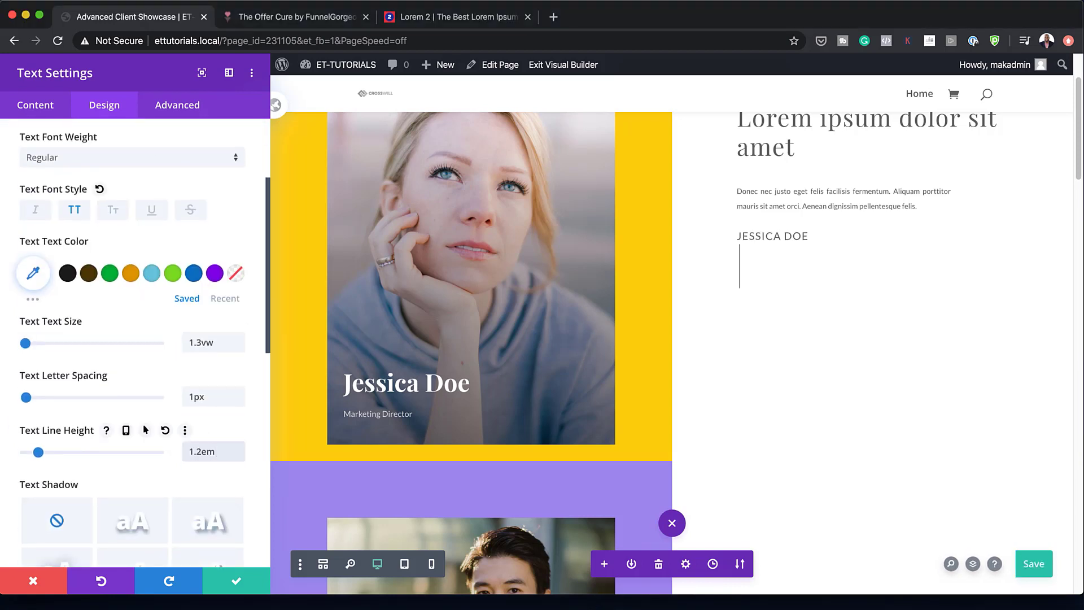
Set the client name's top and bottom margins to 1em, linking the two values.
scroll(234, 446, "down", 10)
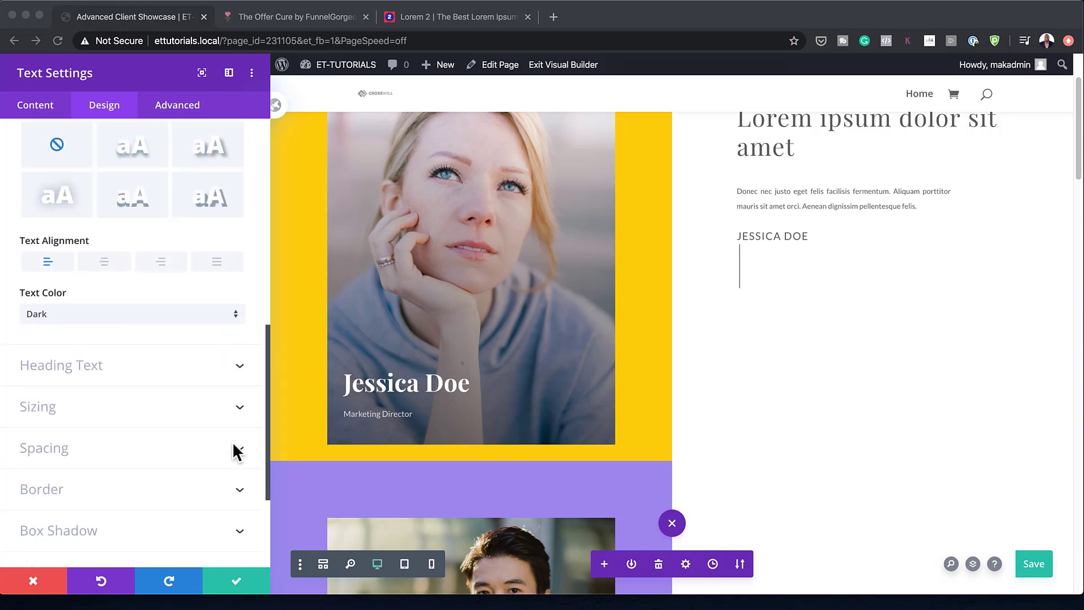
left_click(44, 412)
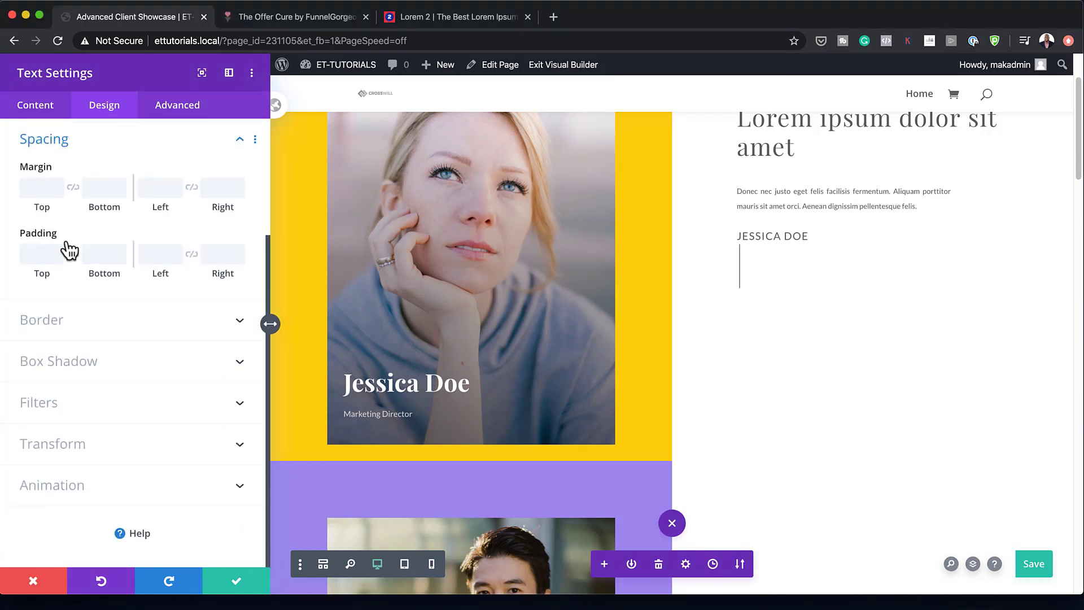
left_click(47, 189)
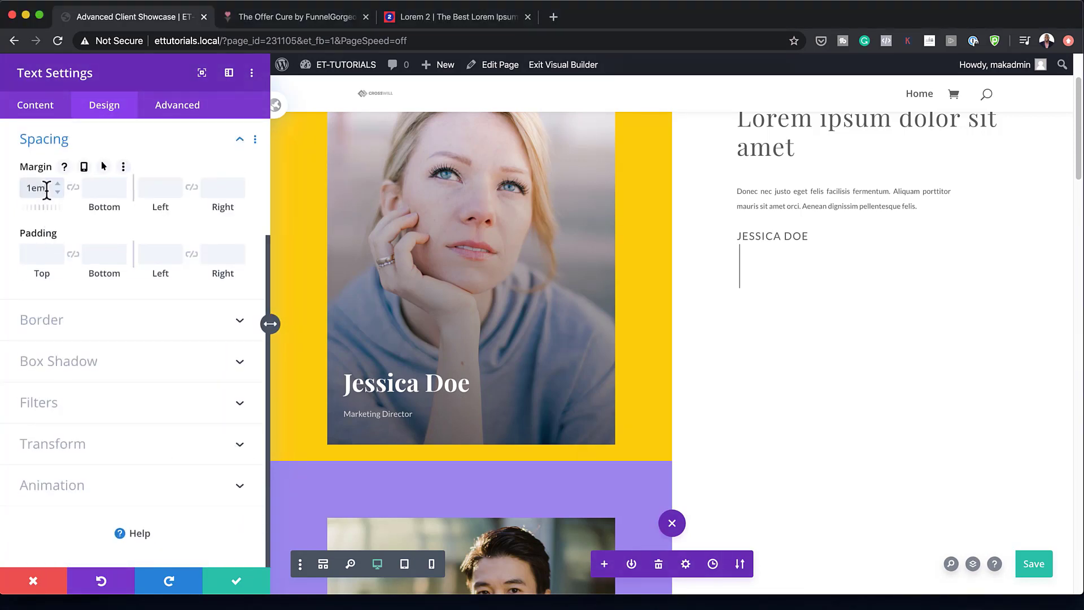
left_click(73, 188)
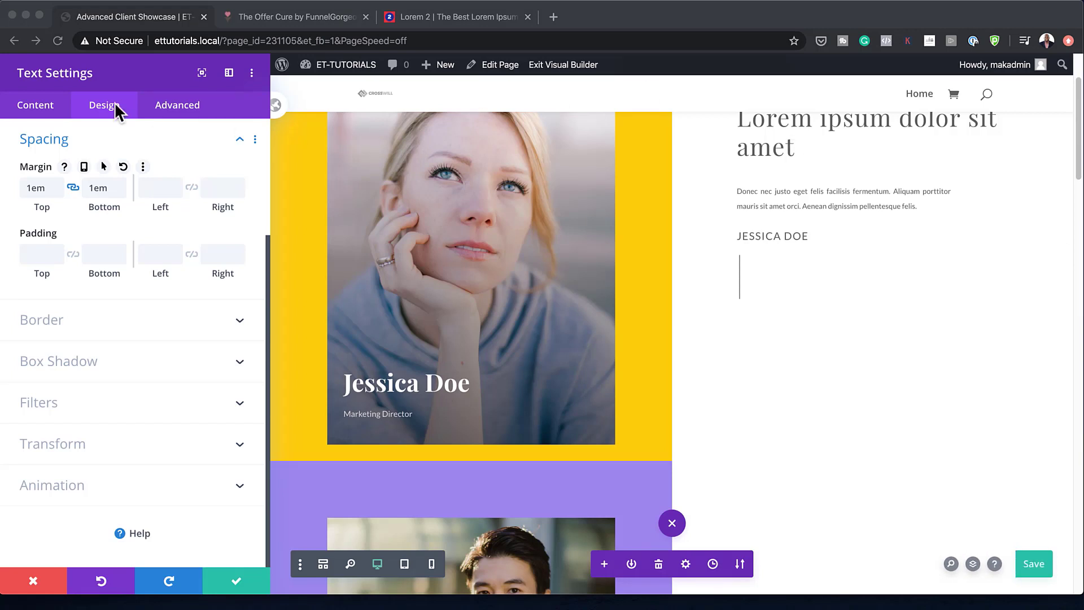
Give the client name module the CSS ID photo-click-1 and save its settings.
left_click(184, 107)
left_click(88, 172)
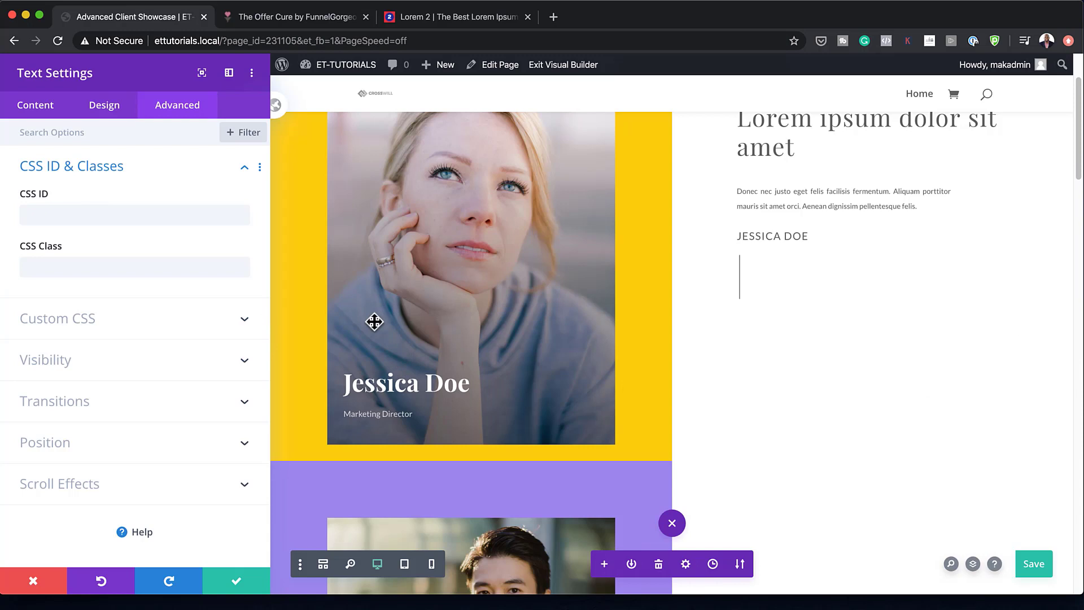
left_click(59, 215)
type("photo-click-1")
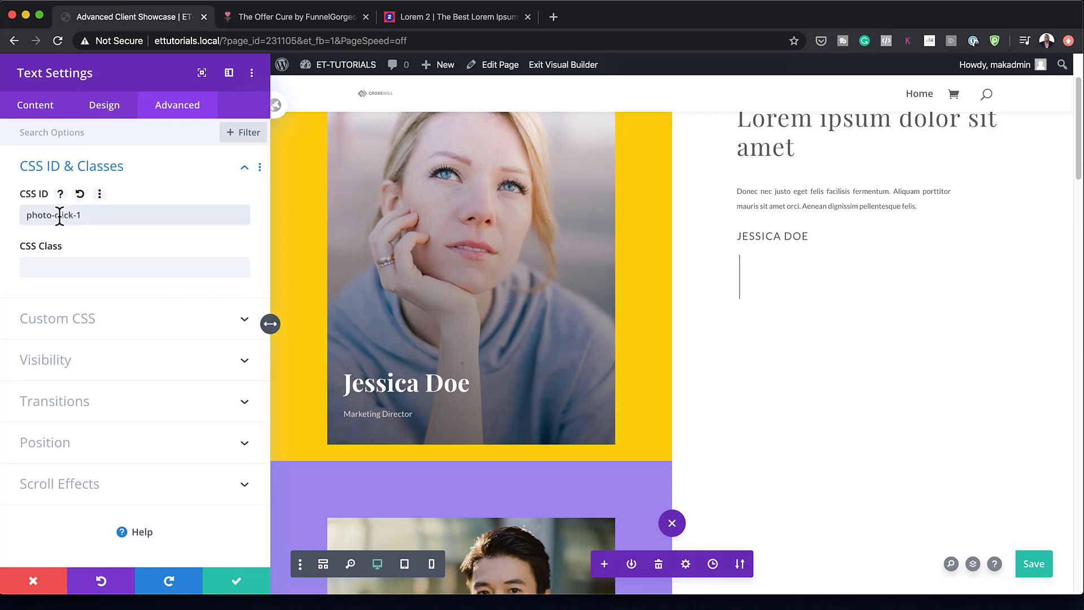
left_click(236, 581)
Move the client name module below the vertical divider and duplicate it five times.
mouse_move(762, 305)
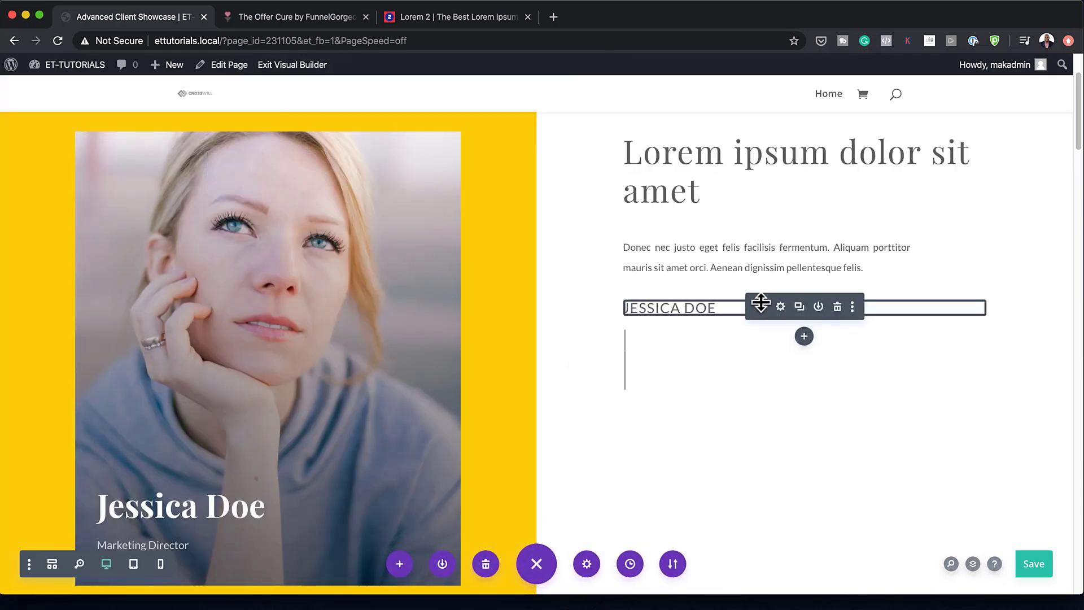
left_click_drag(762, 308, 644, 399)
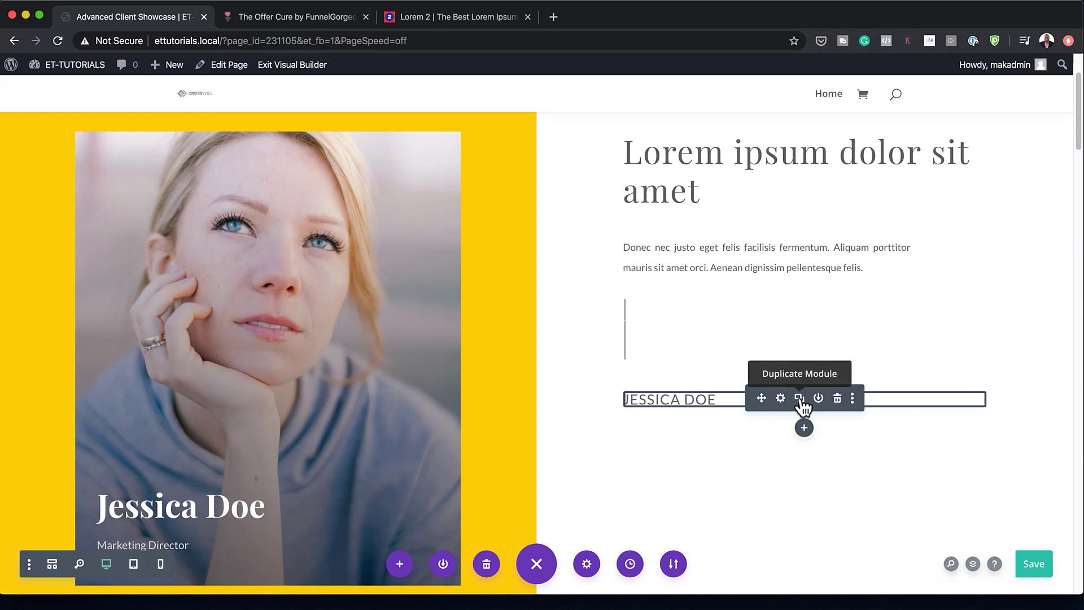
left_click(800, 400)
left_click(801, 400)
left_click(801, 400)
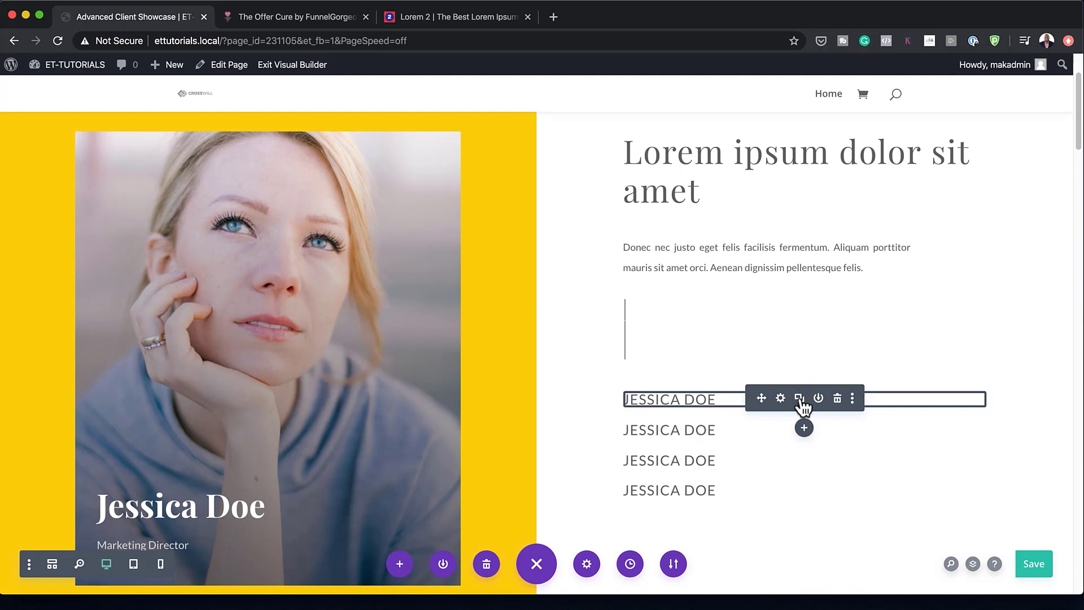
left_click(800, 400)
left_click(800, 400)
Replace the first name in the second client name module with the second client's first name, matching the photo on the purple background.
scroll(668, 334, "down", 2)
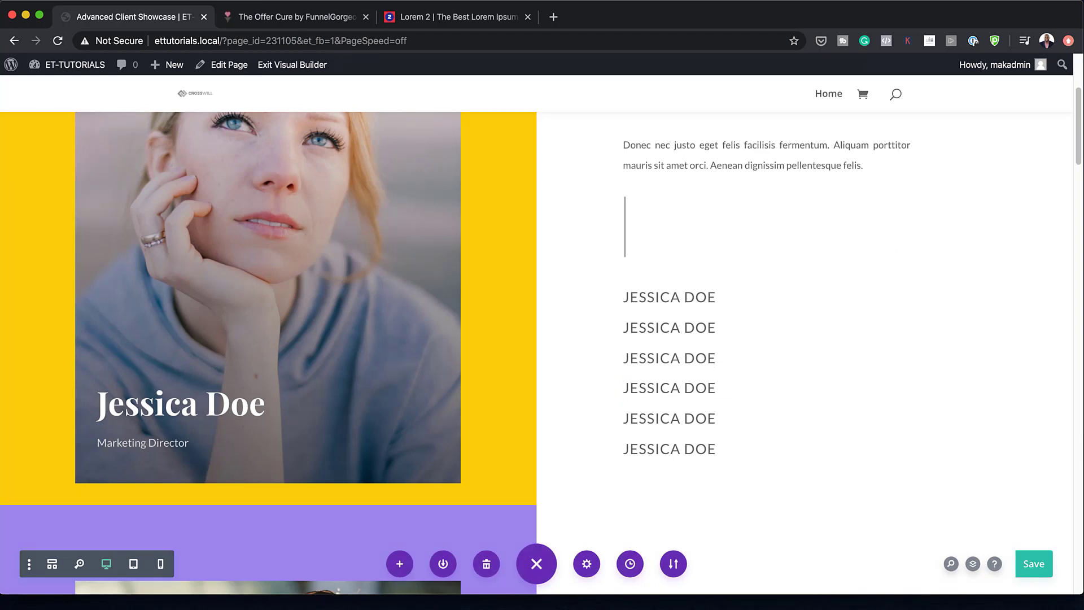
scroll(373, 431, "down", 5)
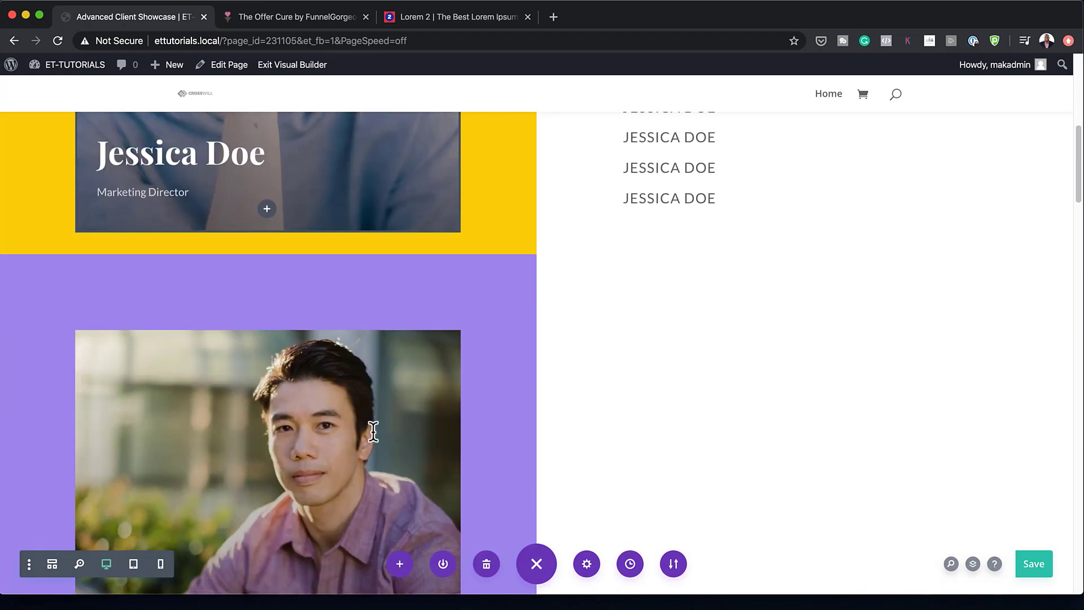
scroll(373, 431, "down", 5)
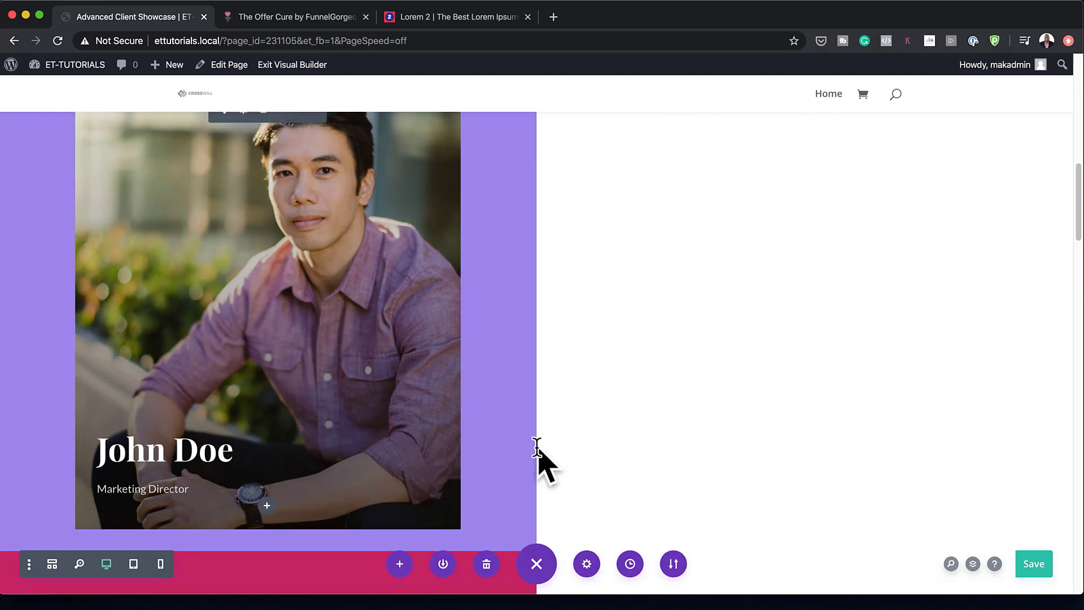
scroll(537, 451, "up", 10)
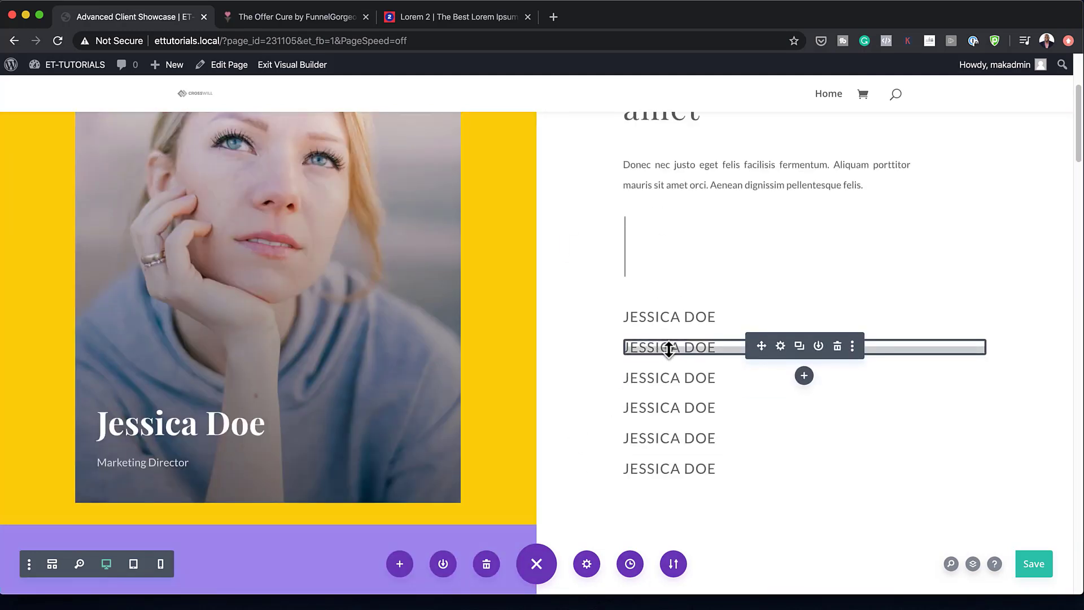
left_click(780, 346)
double_click(32, 318)
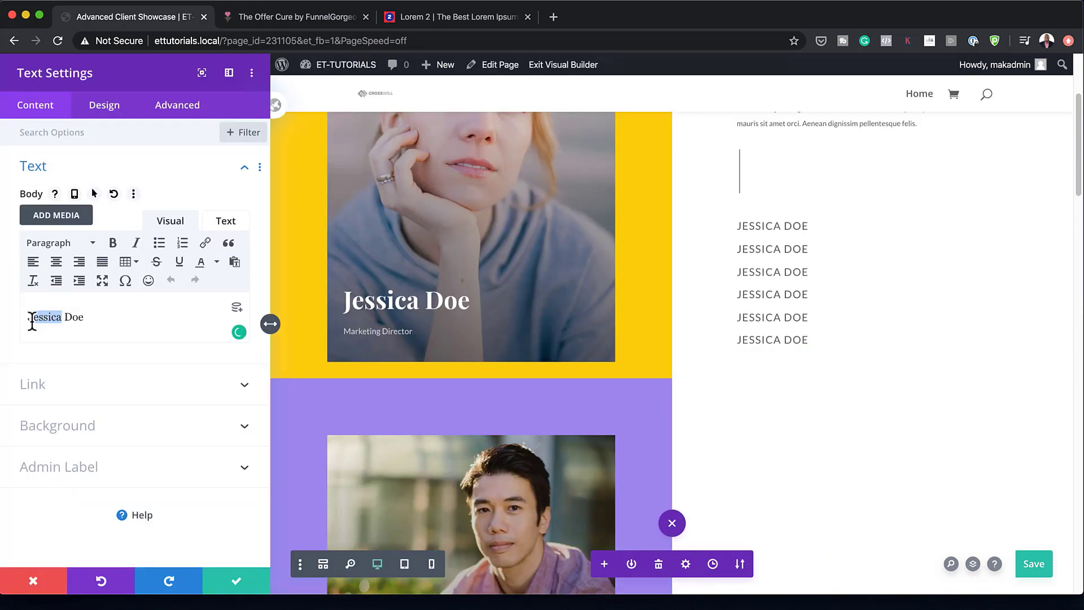
type("John")
Change the second client name module's CSS ID to photo-click-2 and save its settings.
left_click(173, 113)
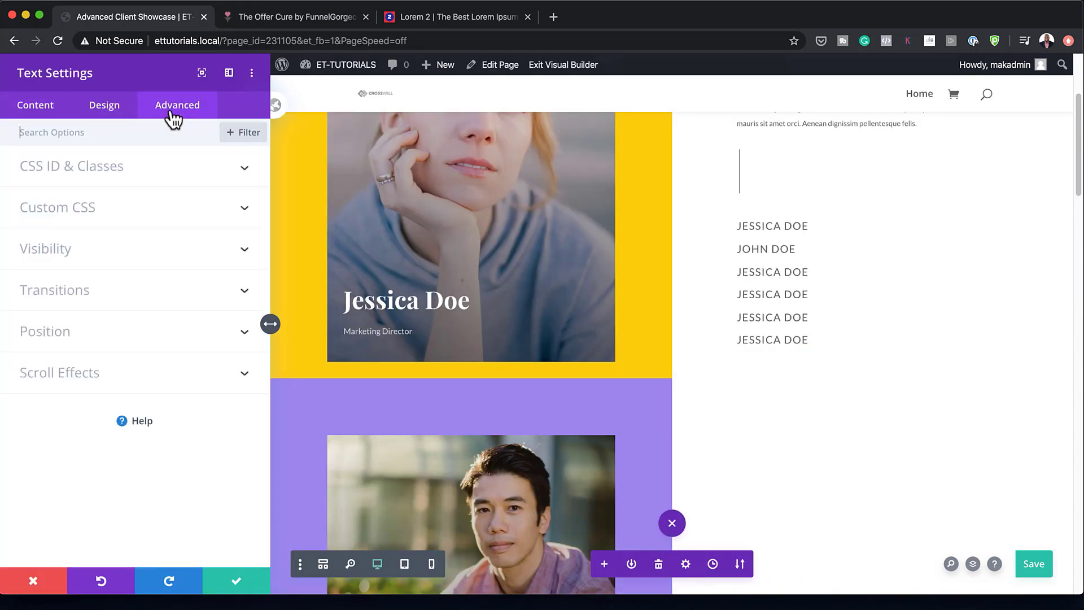
left_click(120, 177)
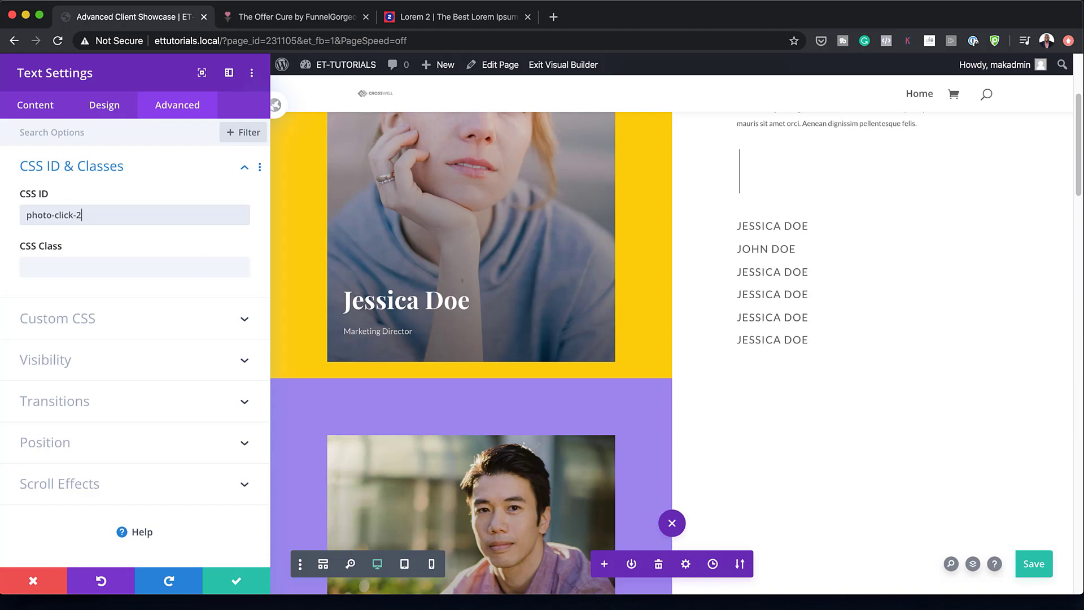
key("Return")
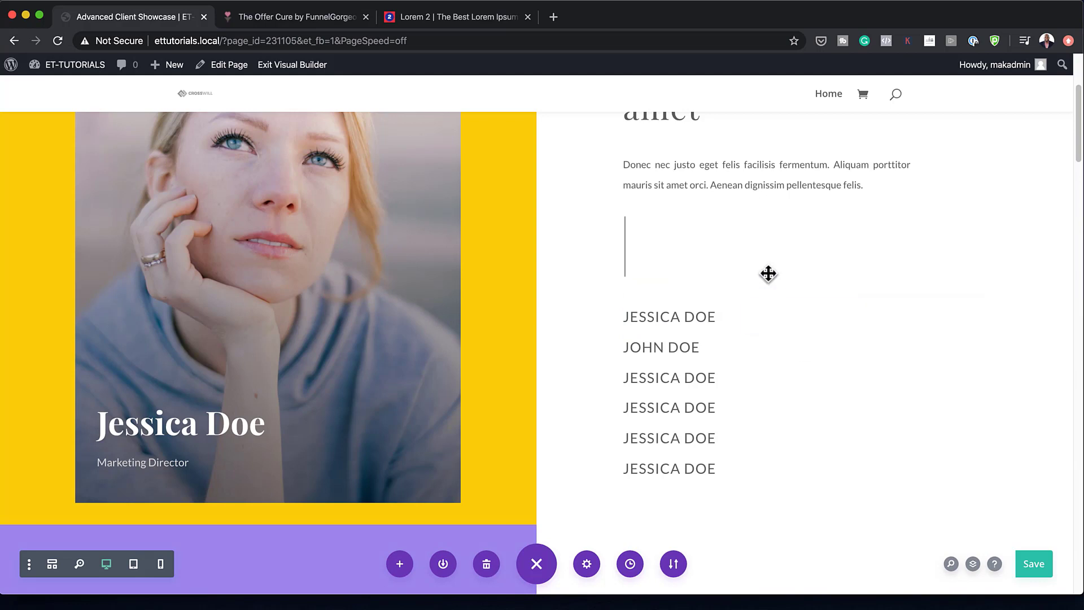
Insert a Code module below the divider containing a style block that sets .photo-hide-first to display: none.
mouse_move(621, 257)
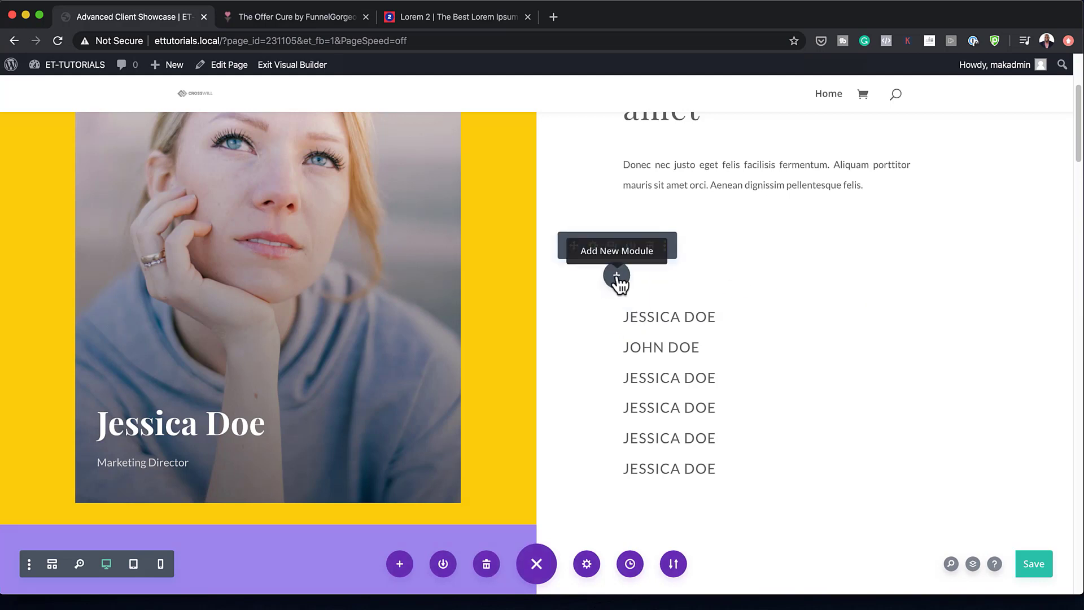
left_click(617, 275)
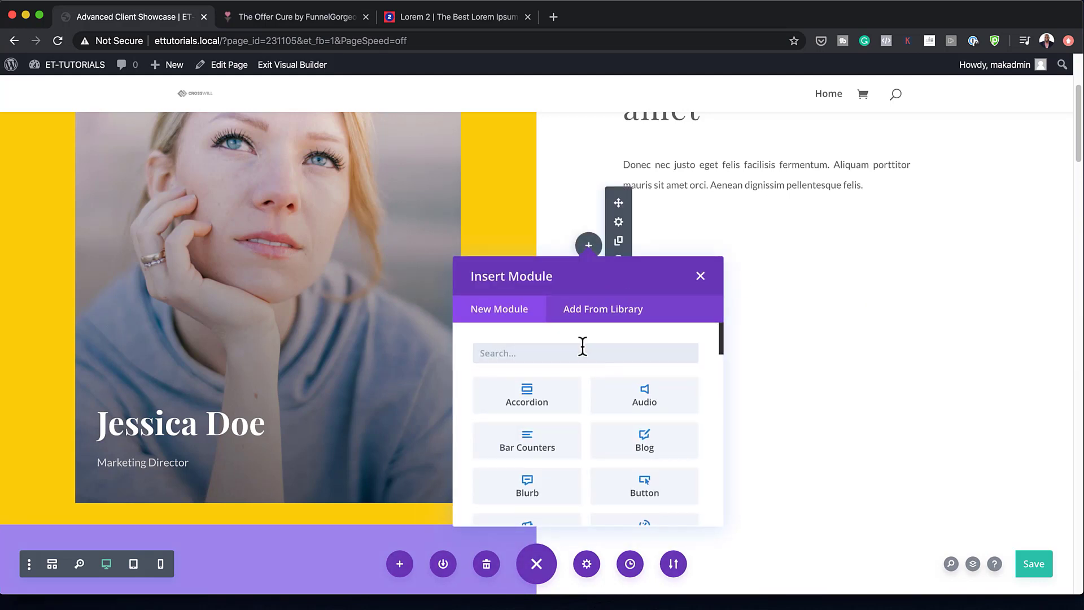
type("code")
left_click(541, 399)
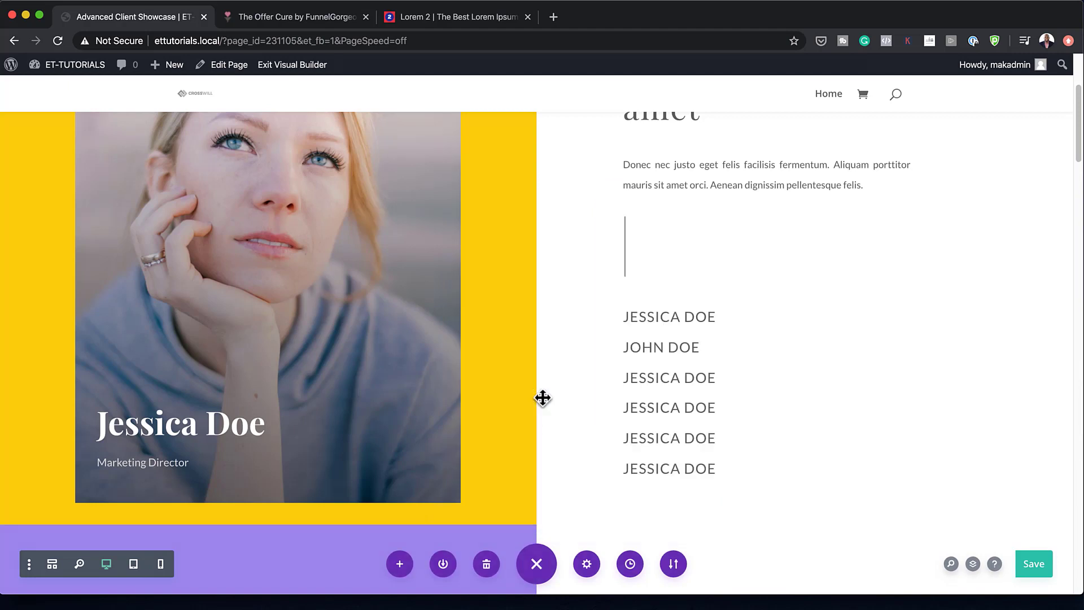
left_click(123, 224)
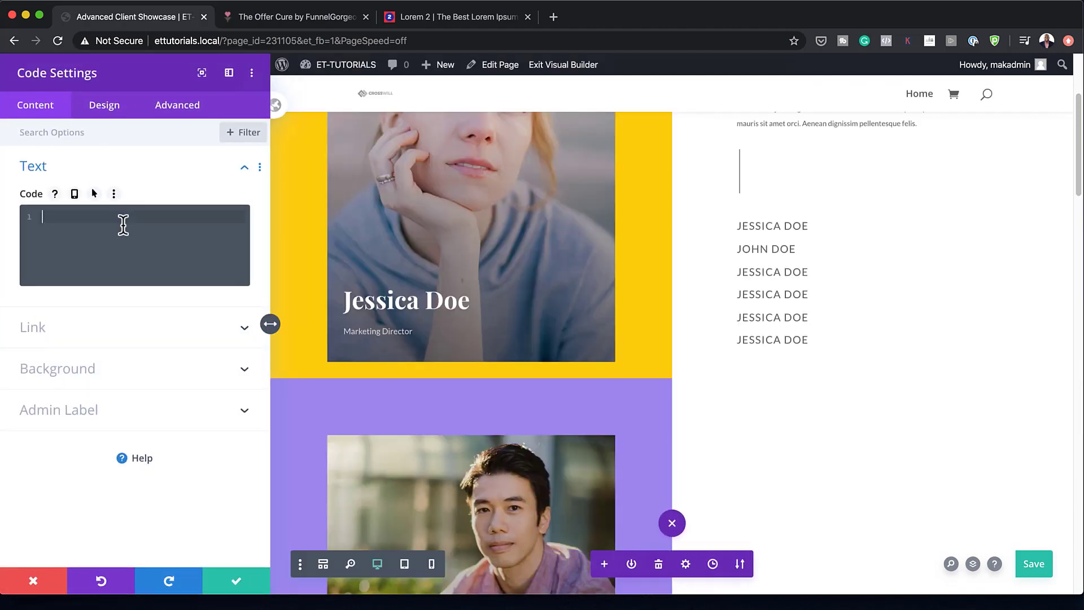
type("<style> .photo-hide-first { display: none; } </style>")
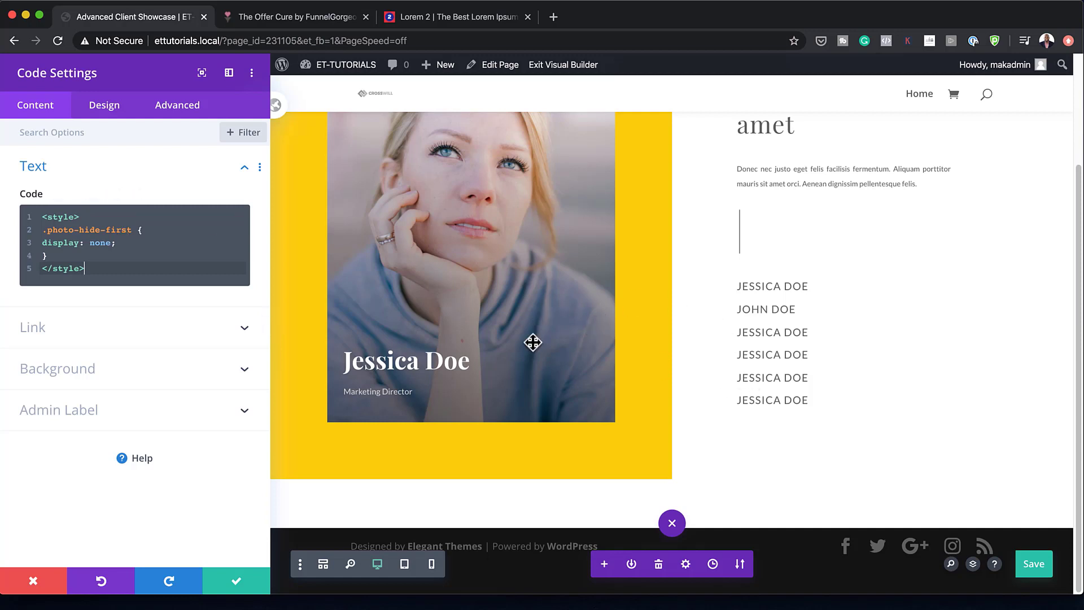
Cut the style code out of the Code module to compare the page without it, and paste it back.
scroll(564, 377, "up", 5)
scroll(564, 377, "down", 2)
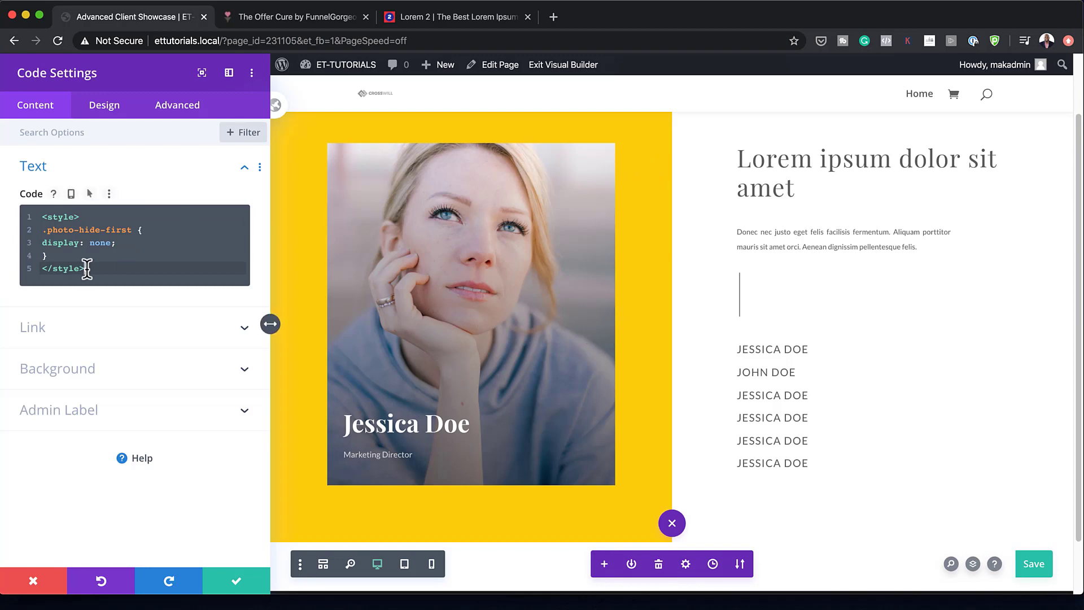
left_click_drag(87, 268, 42, 216)
key("super+c")
key("BackSpace")
scroll(585, 371, "down", 10)
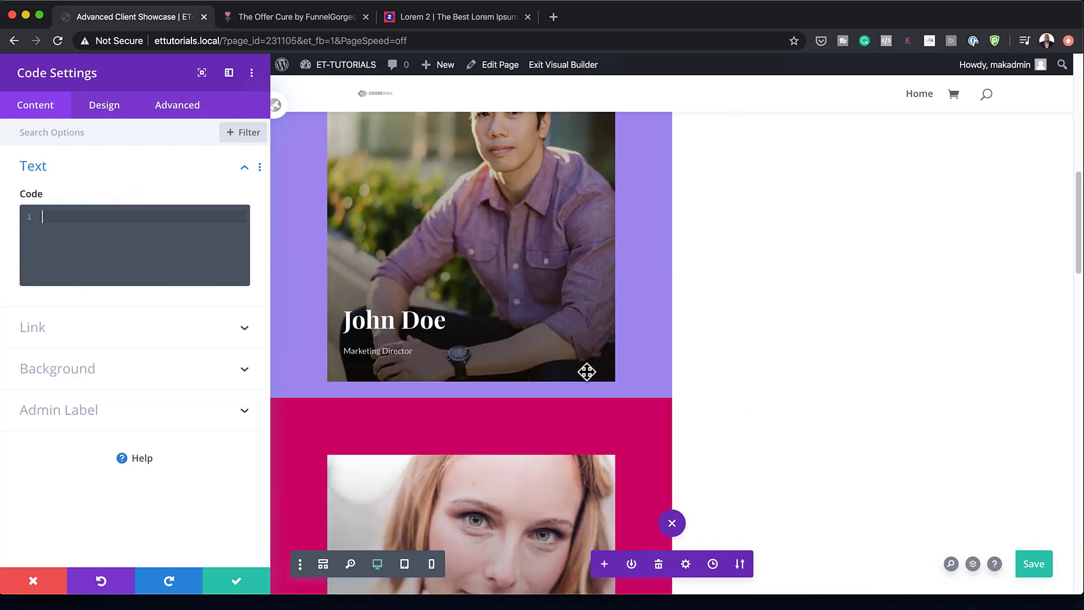
scroll(587, 371, "down", 20)
scroll(586, 371, "up", 4)
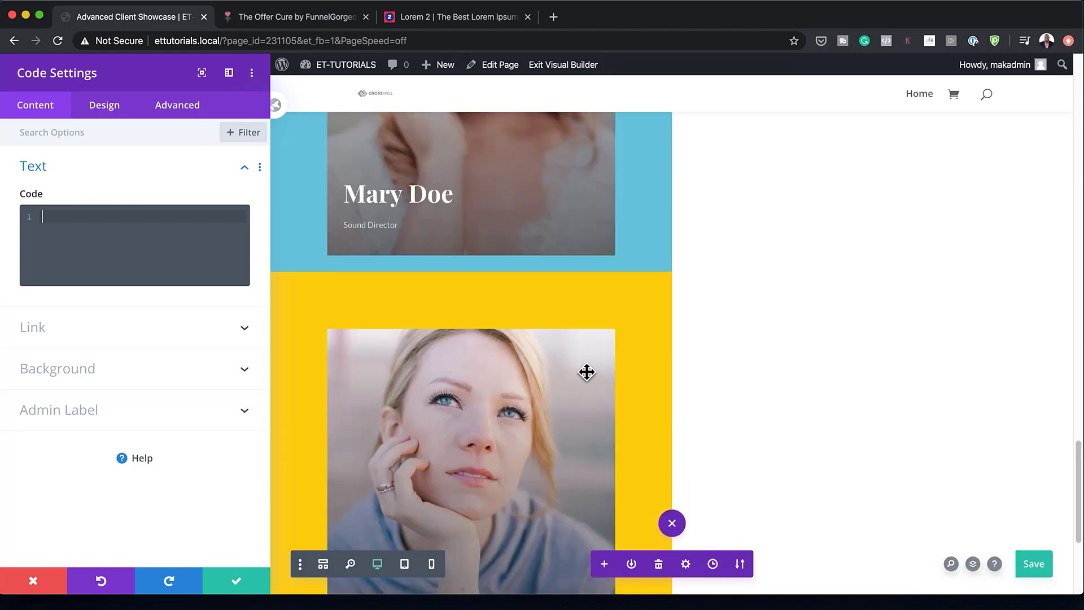
scroll(587, 372, "up", 20)
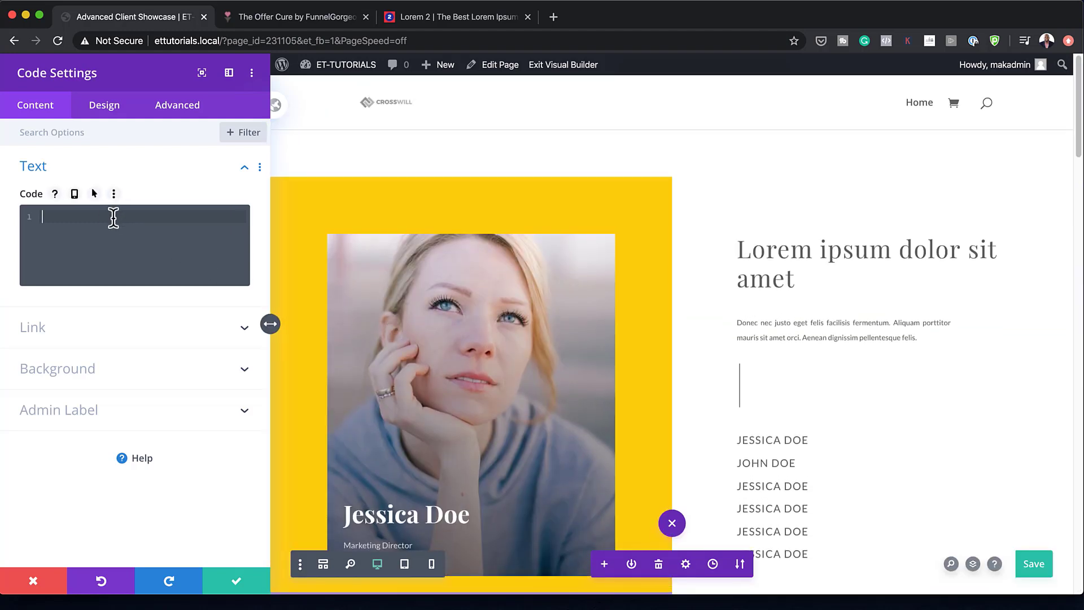
key("super+v")
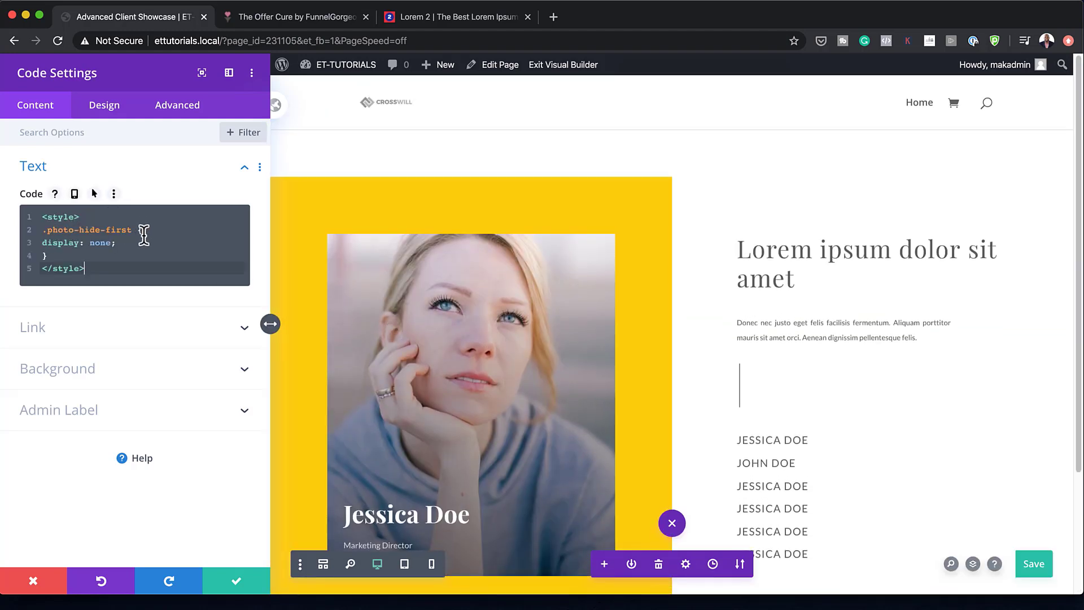
Save the page and the Code module's settings.
scroll(546, 341, "down", 3)
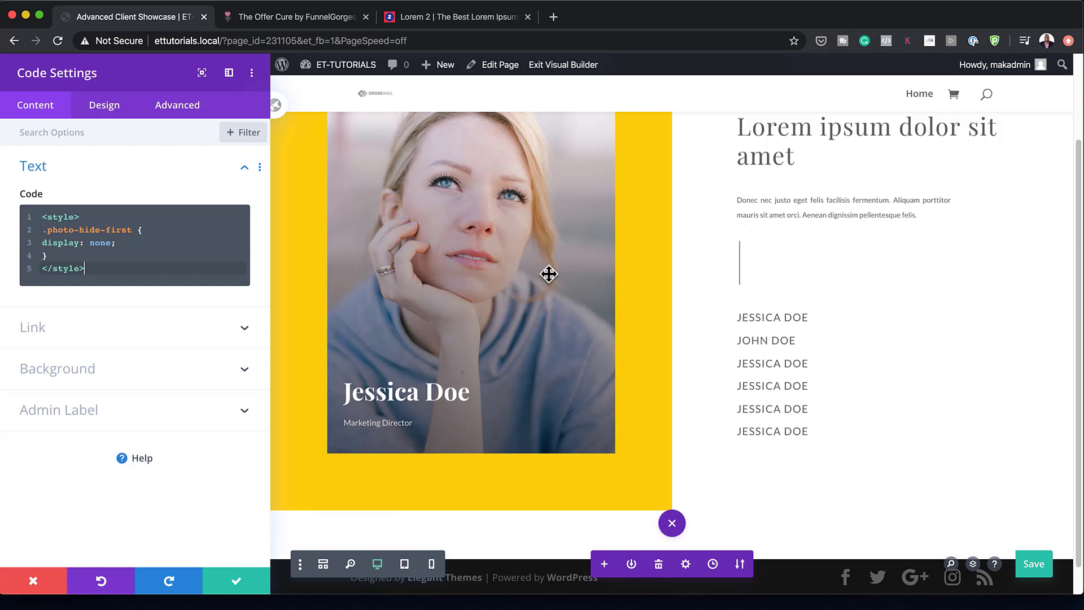
key("super+s")
left_click(240, 584)
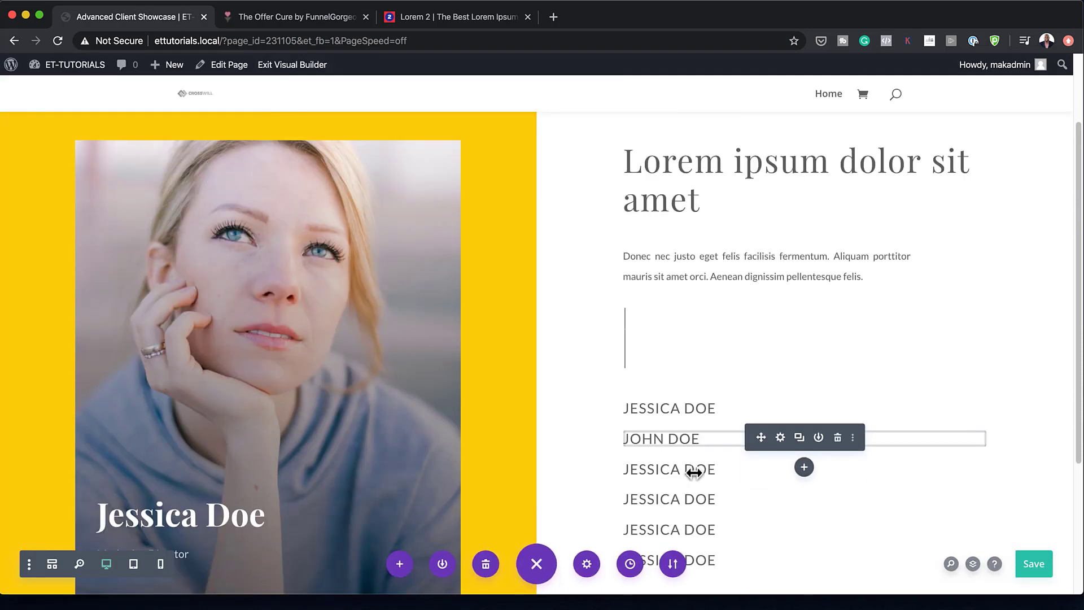
Insert a Code module below the intro paragraph with the jQuery script that switches photos when photo-click IDs are hovered, and save its settings.
scroll(698, 464, "down", 1)
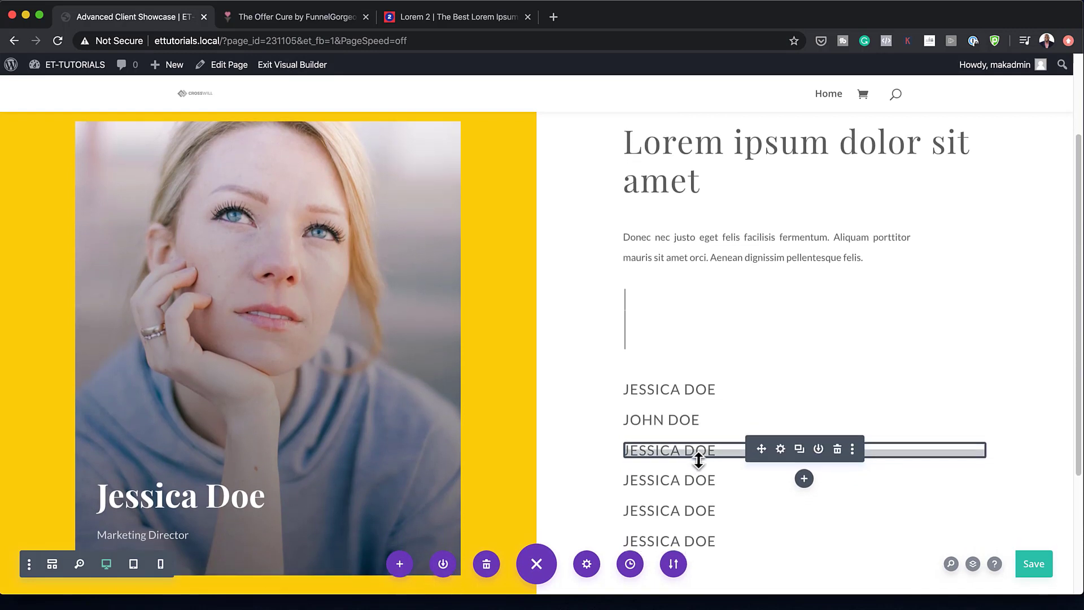
scroll(698, 460, "down", 3)
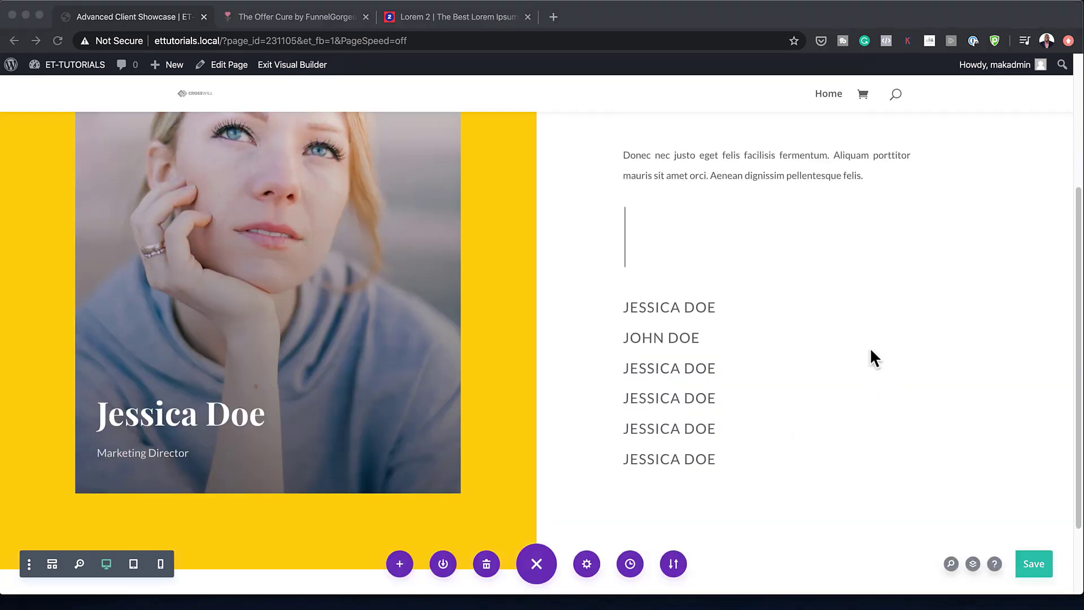
mouse_move(719, 174)
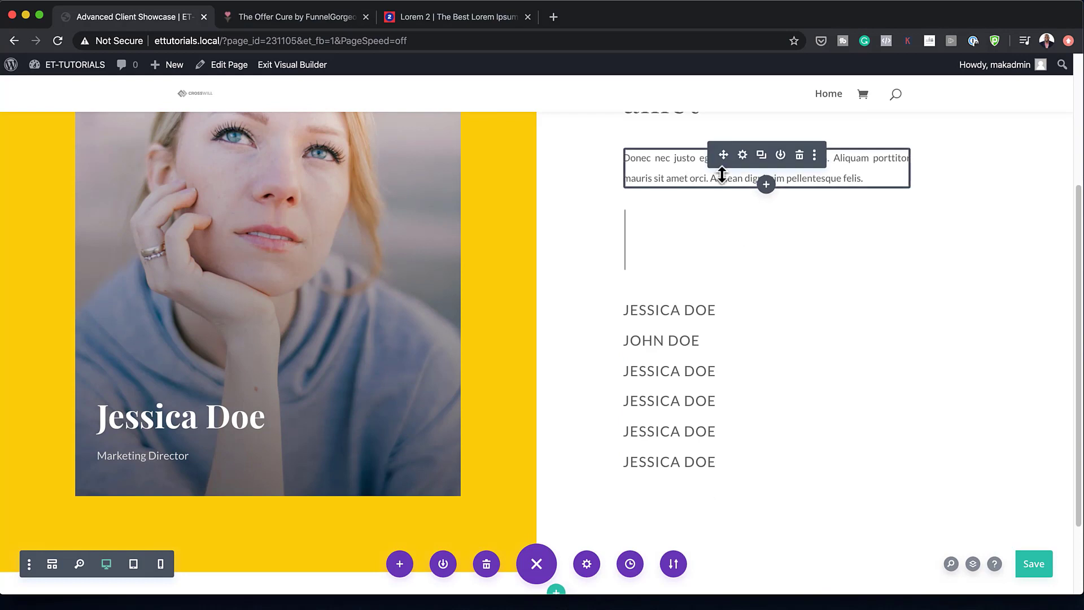
left_click(764, 184)
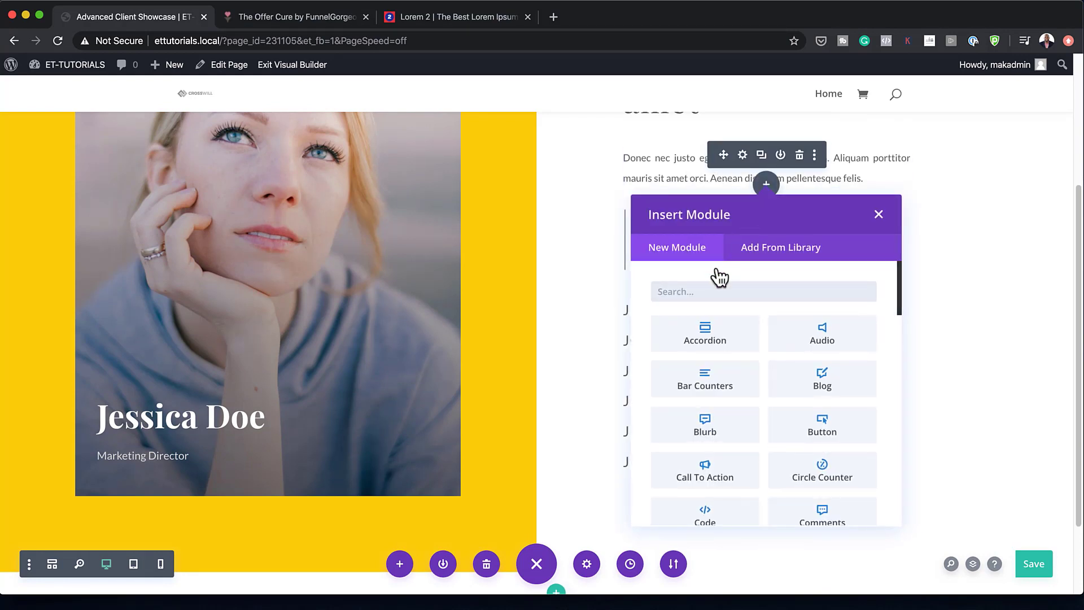
type("co")
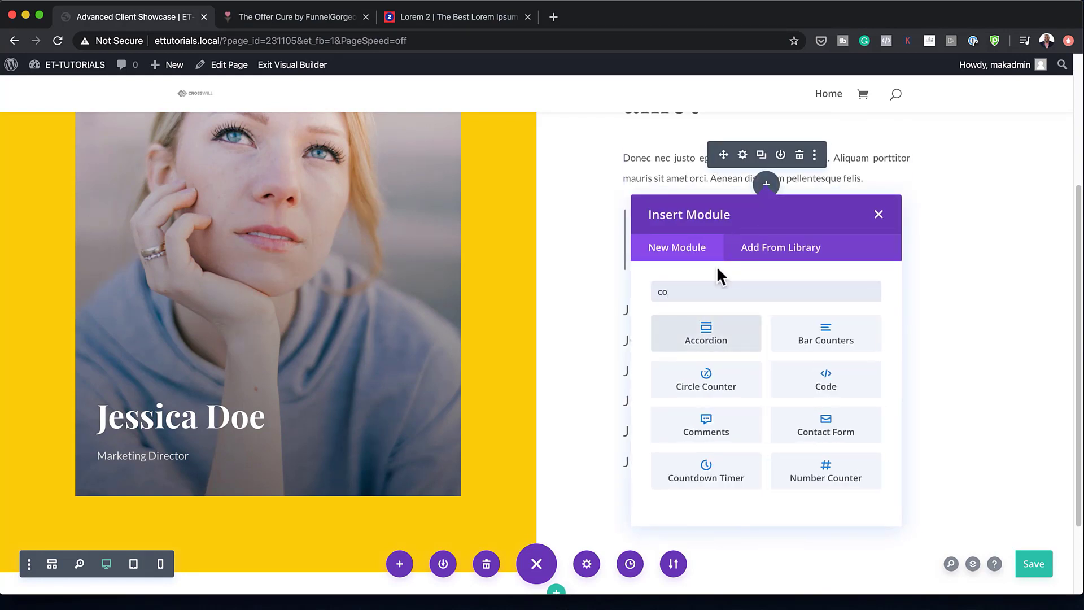
type("de")
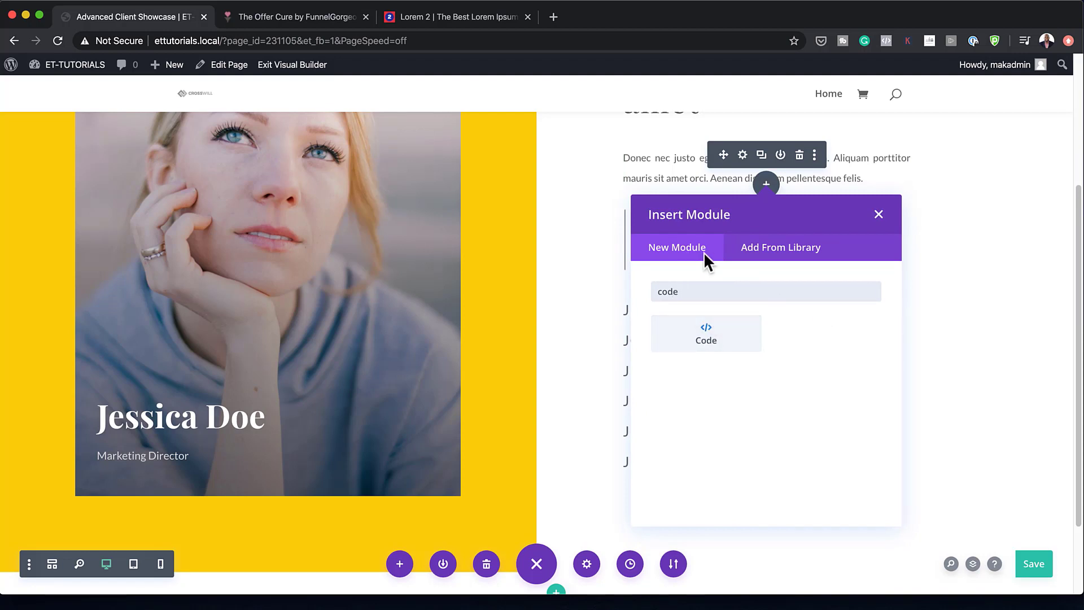
left_click(705, 336)
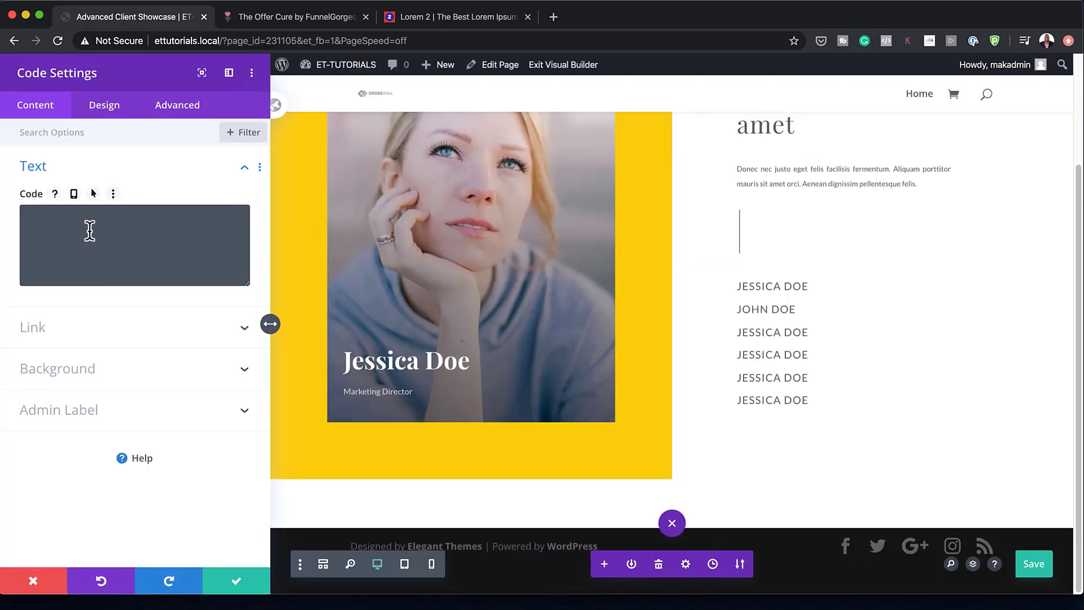
type("<script> jQuery(function($){  $('#photo-click-1').css({'color': '#ffcf0f', 'font-weight': 'bold', 'padding-left': '0.5em'});  $('[id*=\"photo-click\"]').hover(function() {  var selector1 = $(this).attr('id').replace('click', 'display'); var $photo = $('#' + selector1); var $photoColor = $photo.css('box-shadow').replace(/^.*(rgba?([^)]+)).*$/,'$1')  $photo.siblings().hide(); $photo.show();  $('[id*=\"photo-click\"]').css({'color': '', 'font-weight': '', 'padding-left': ''}); $(this).css({'color': $photoColor, 'font-weight': 'bold', 'padding-left': '0.5em'});  }); }); </script>")
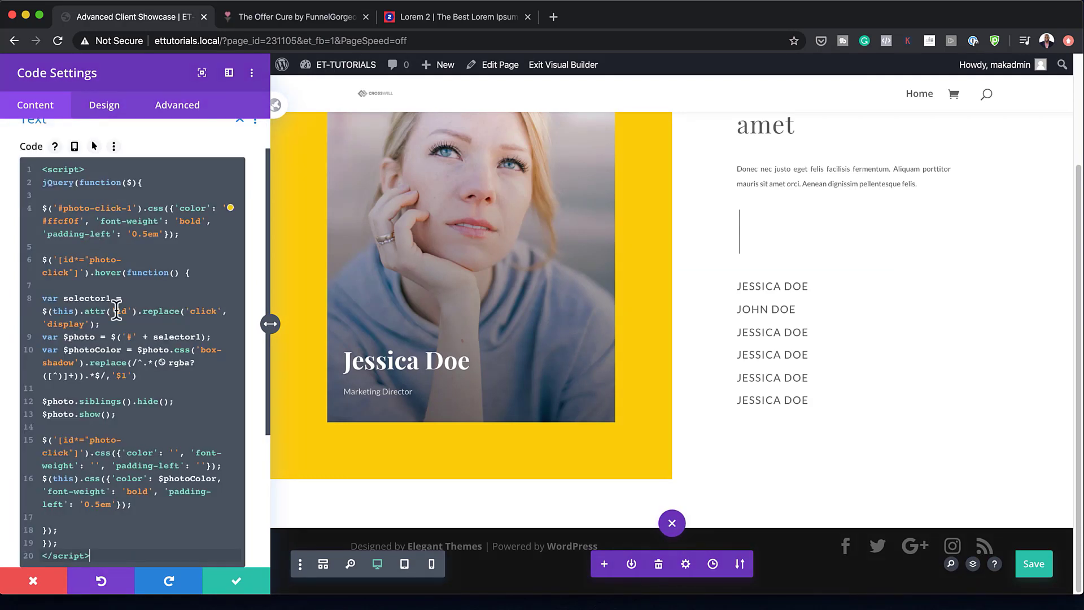
left_click(237, 581)
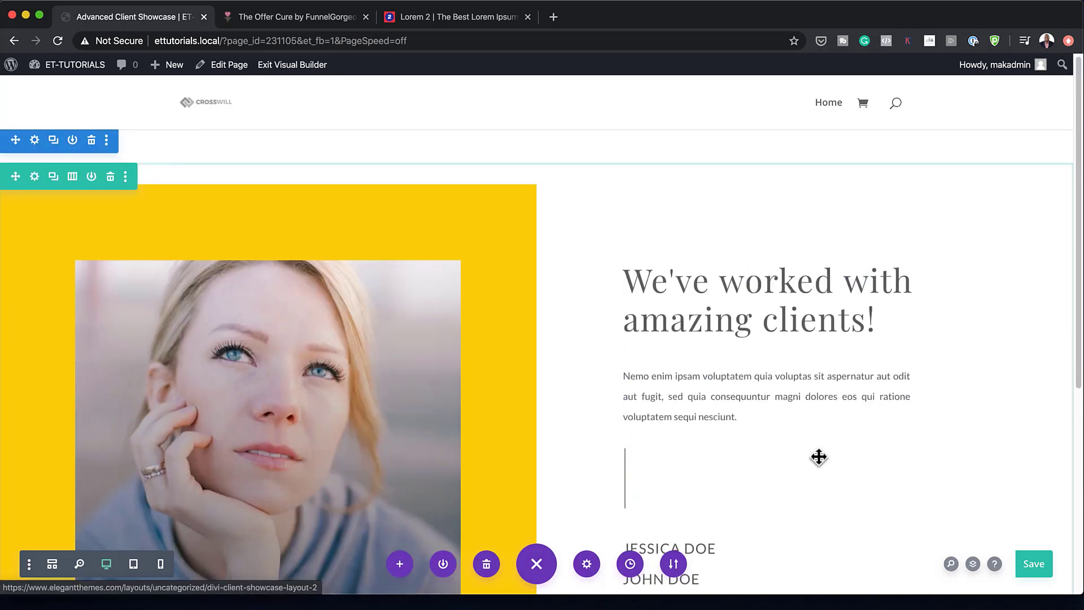
Save the page and exit the Visual Builder to open the live page.
scroll(818, 455, "down", 5)
left_click(1034, 564)
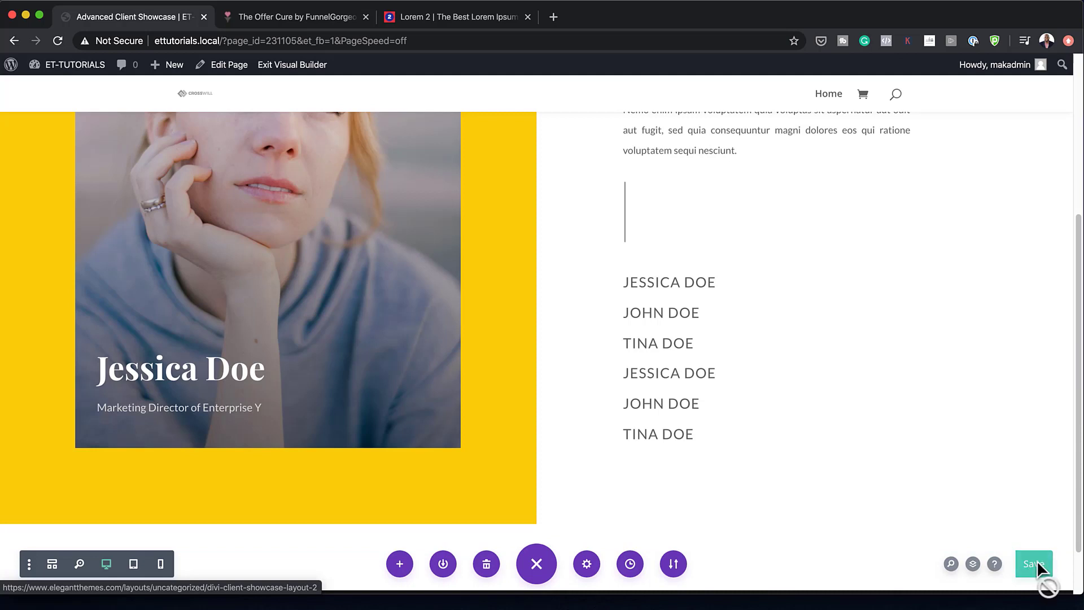
left_click(305, 64)
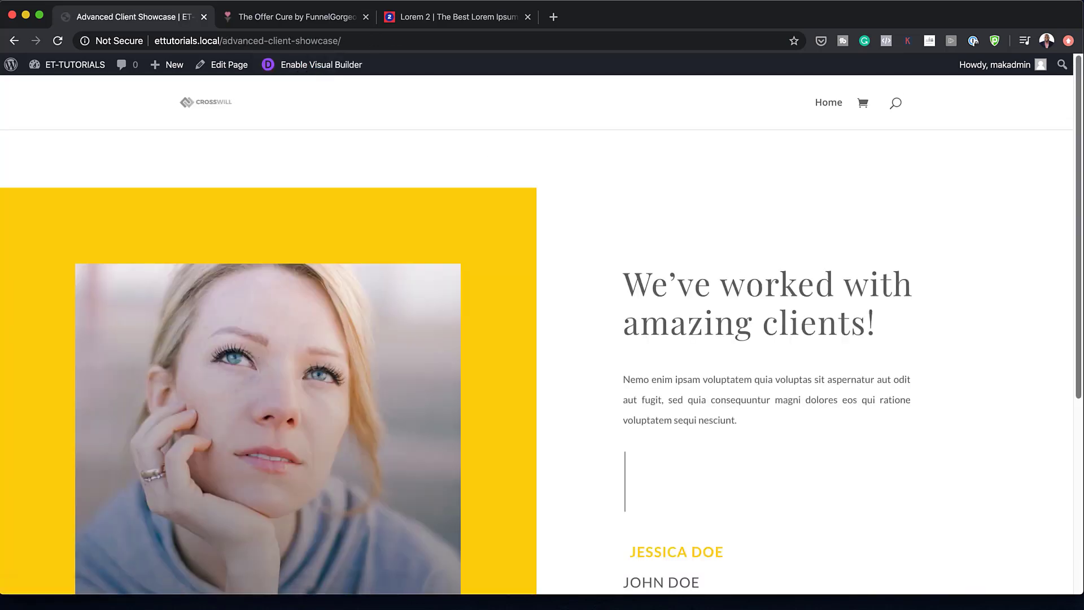
Test the hover effect on the client names in the live page's list, checking the photo, background and name highlight for each.
scroll(964, 329, "down", 5)
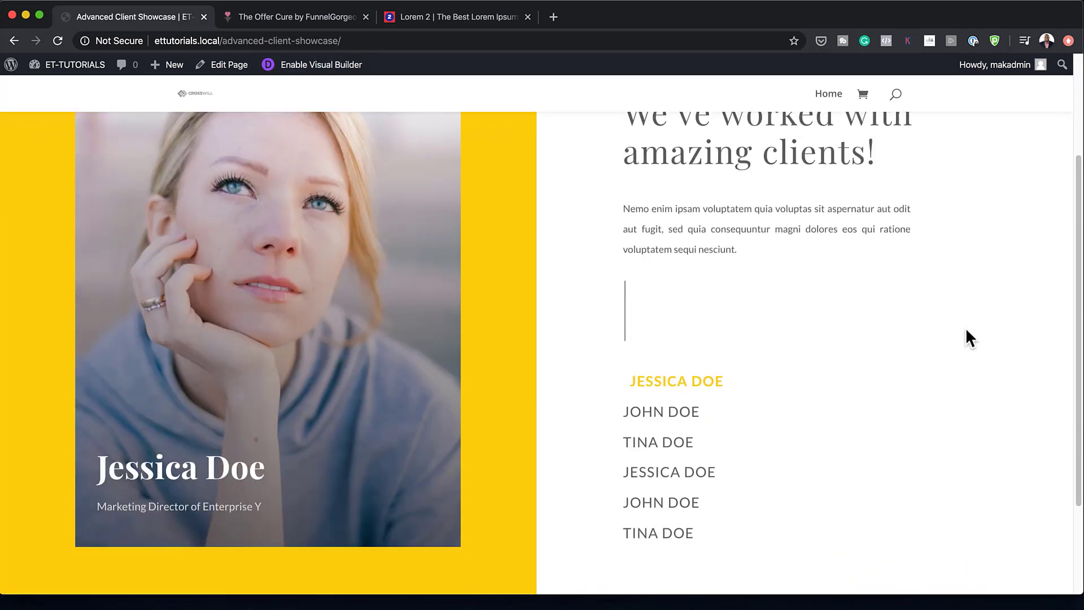
mouse_move(690, 414)
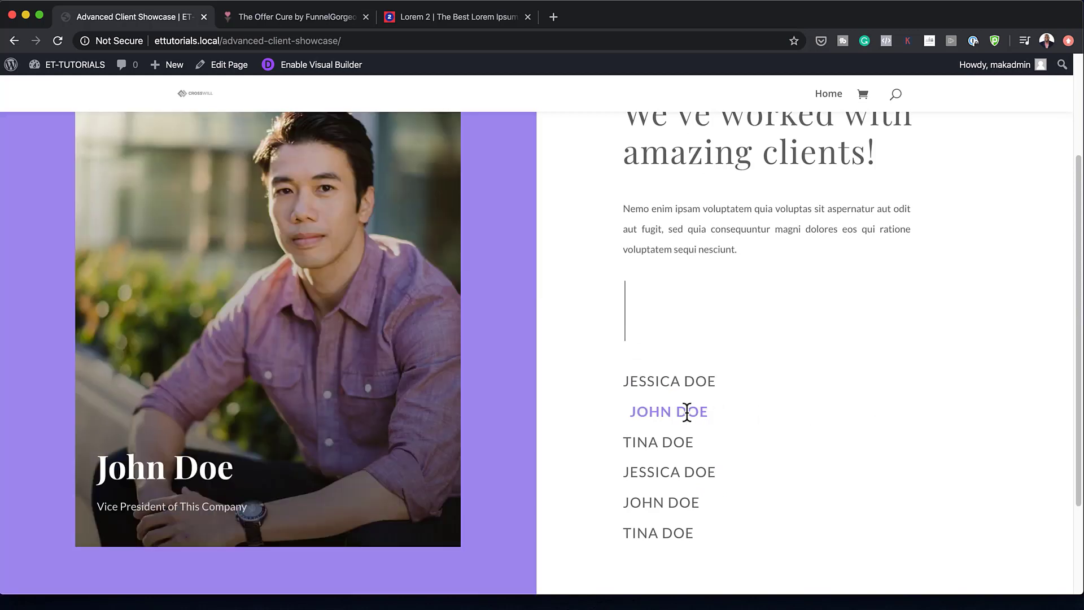
mouse_move(678, 441)
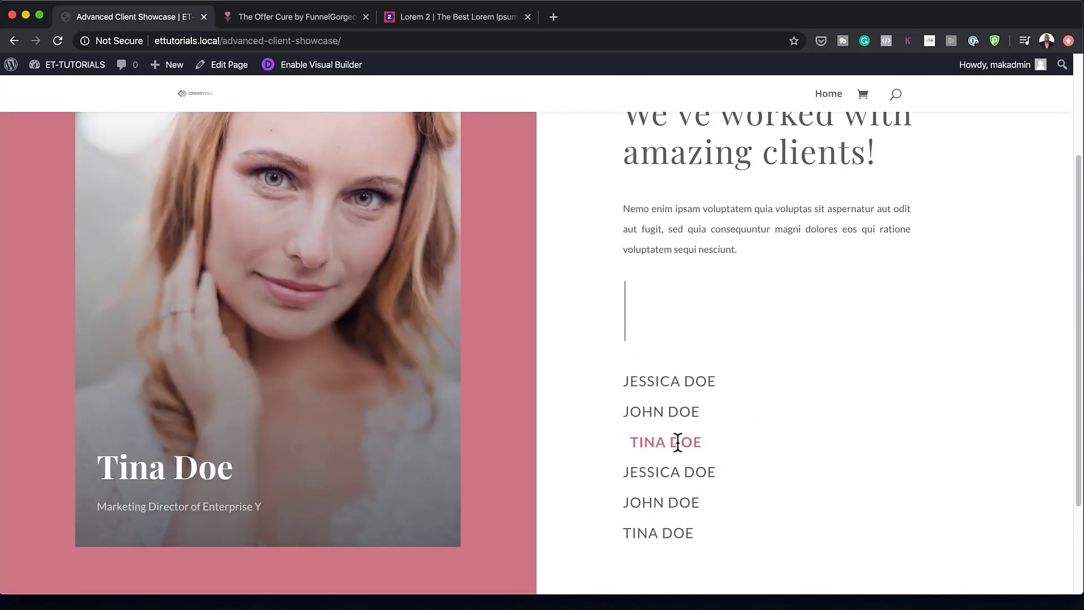
mouse_move(676, 472)
mouse_move(666, 506)
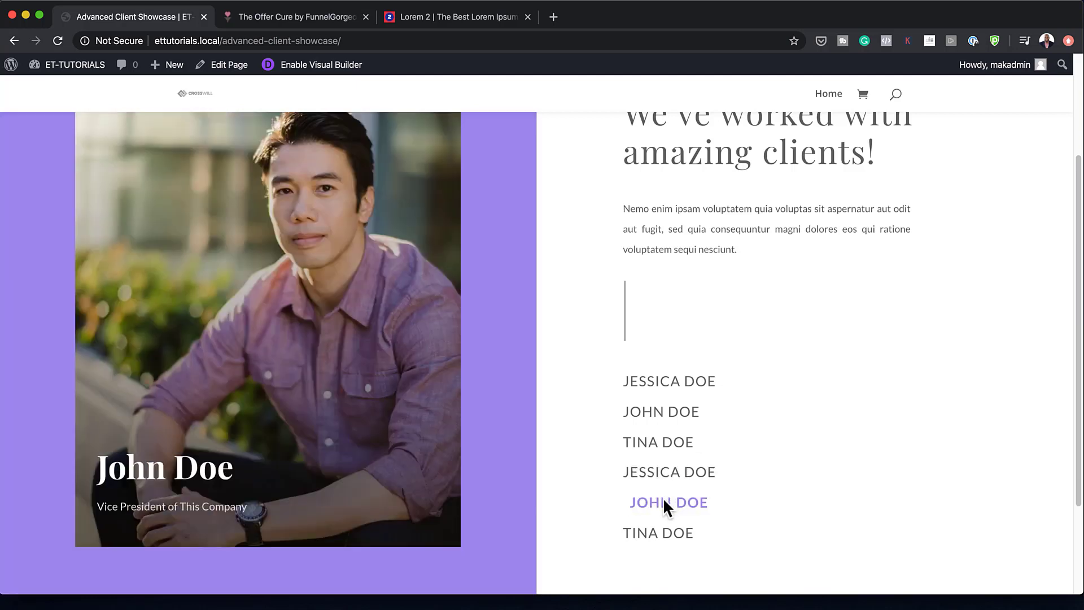
mouse_move(654, 535)
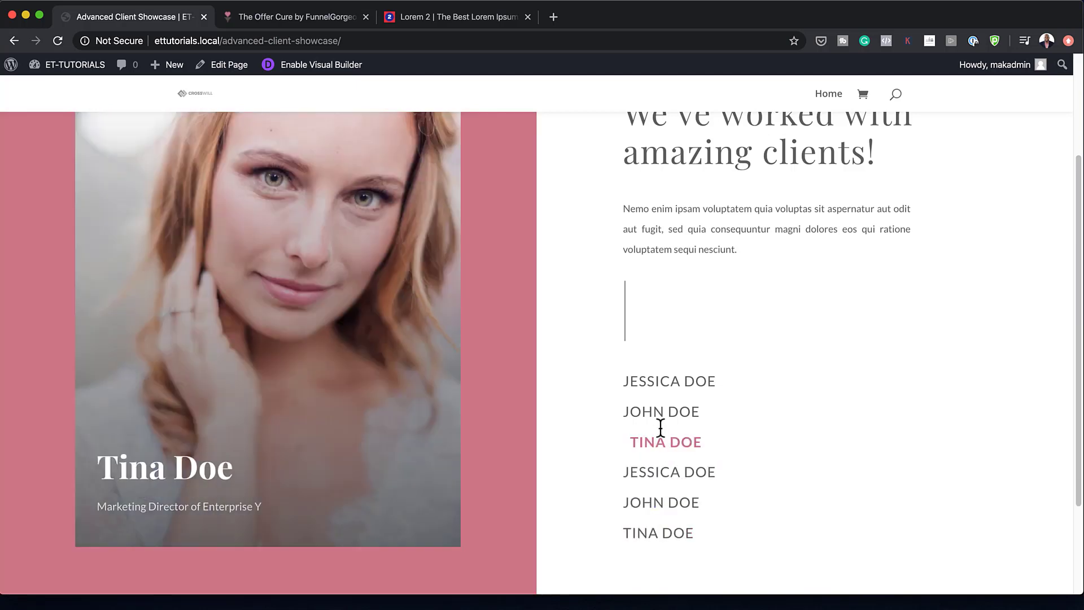
mouse_move(657, 398)
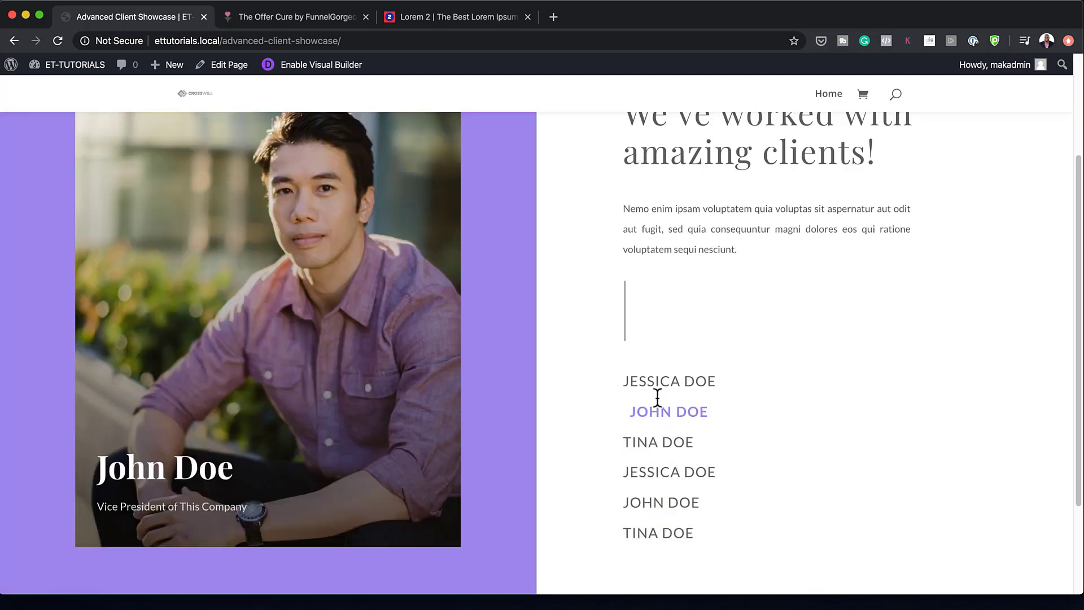